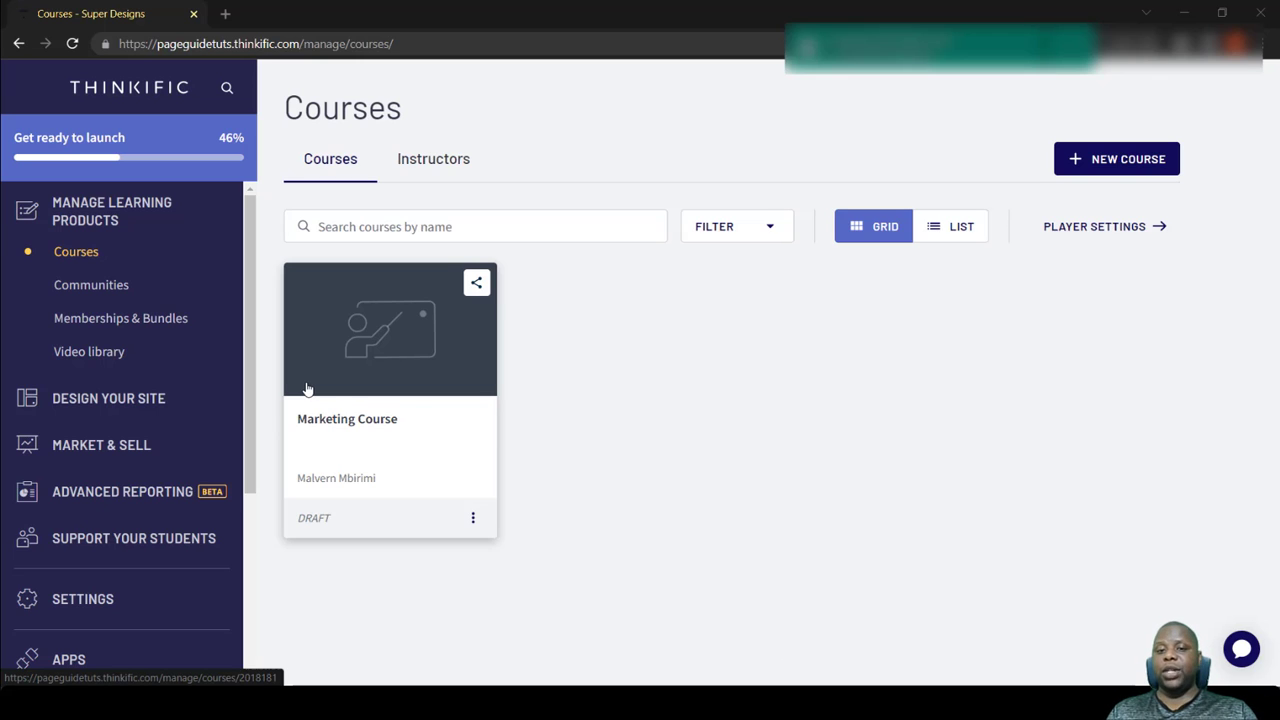
- Open the list of site pages and show the default pages as well
{"action": "left_click", "coordinate": [108, 398]}
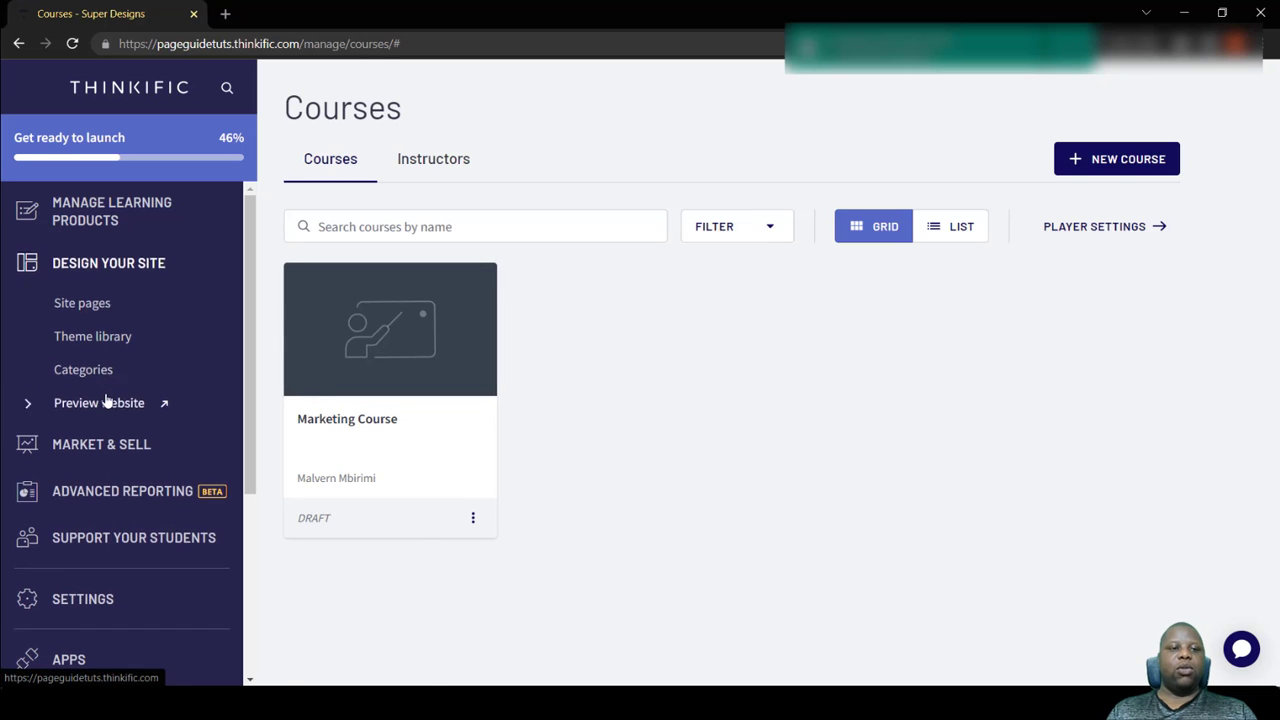
{"action": "left_click", "coordinate": [90, 310]}
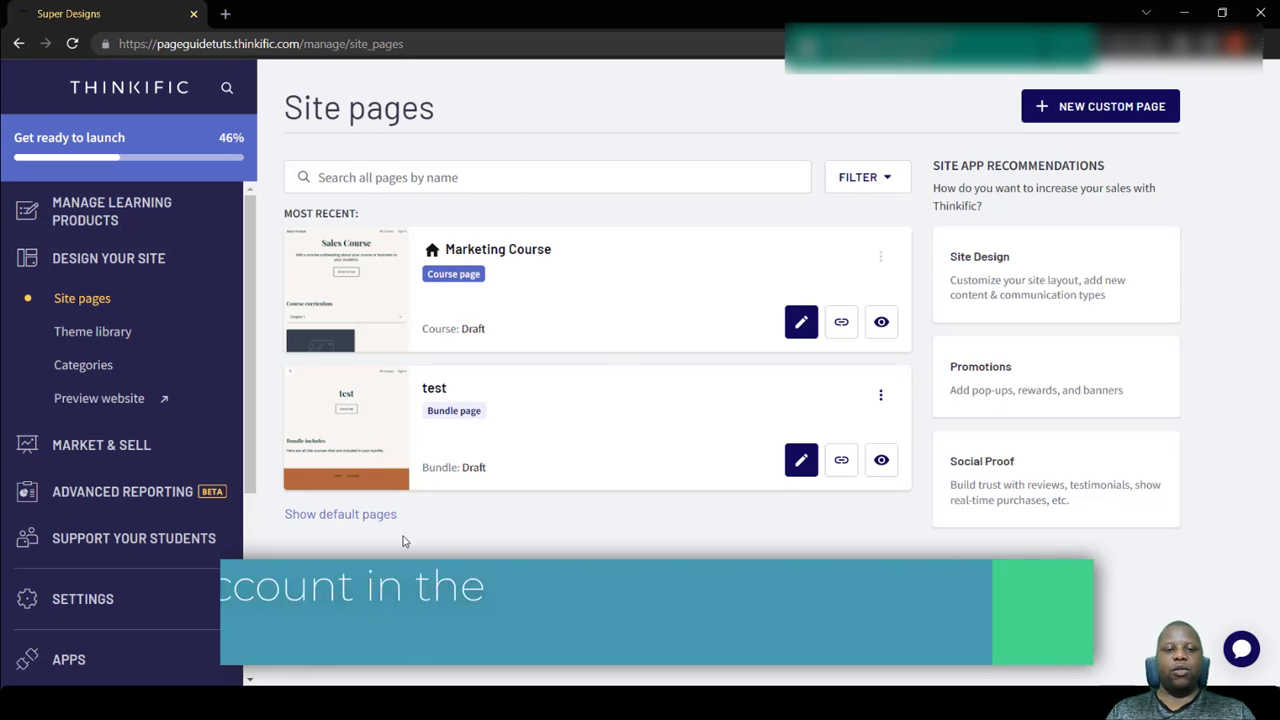
{"action": "left_click", "coordinate": [378, 516]}
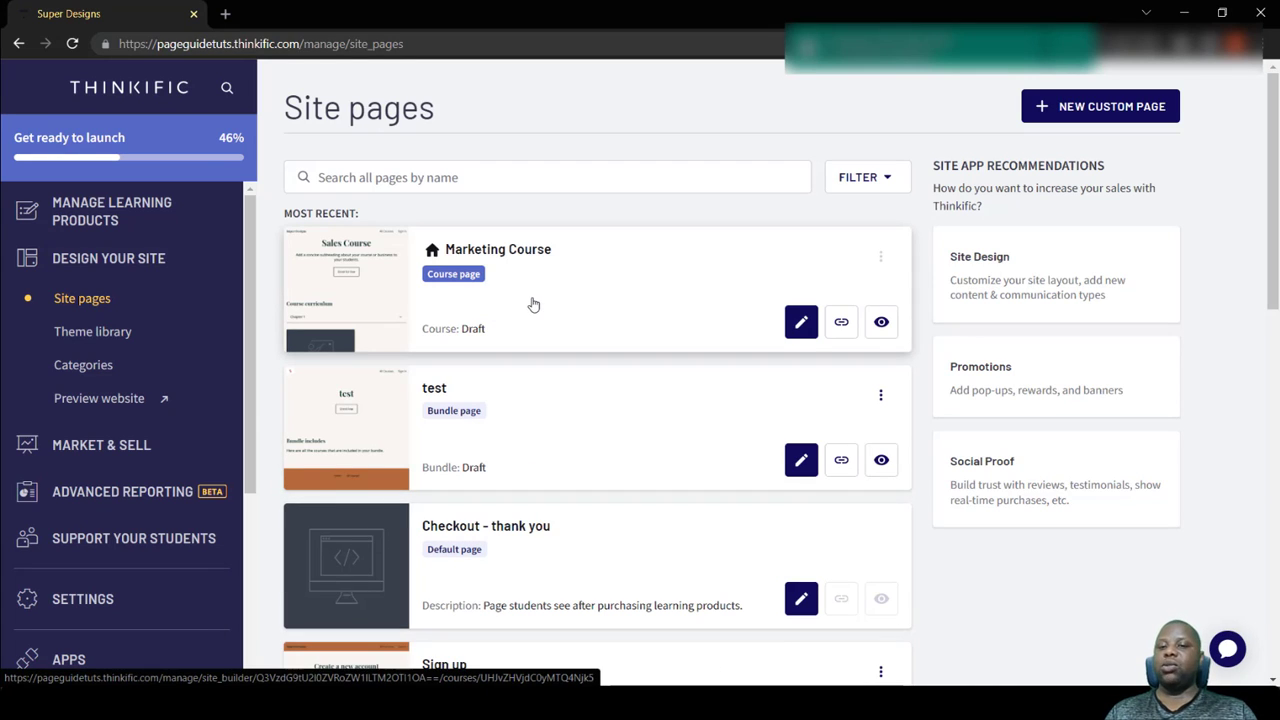
- Look through the site's course, bundle and default pages and their descriptions
{"action": "scroll", "coordinate": [530, 303], "scroll_direction": "down", "scroll_amount": 2}
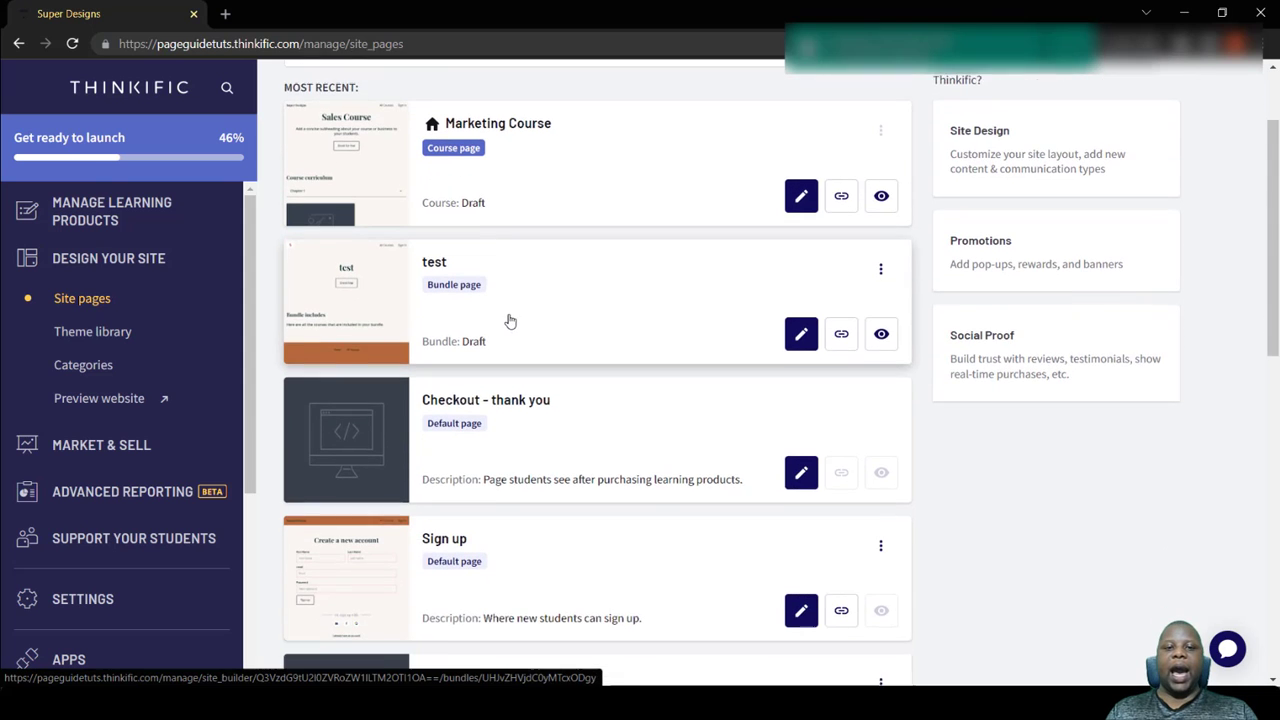
{"action": "scroll", "coordinate": [414, 386], "scroll_direction": "down", "scroll_amount": 2}
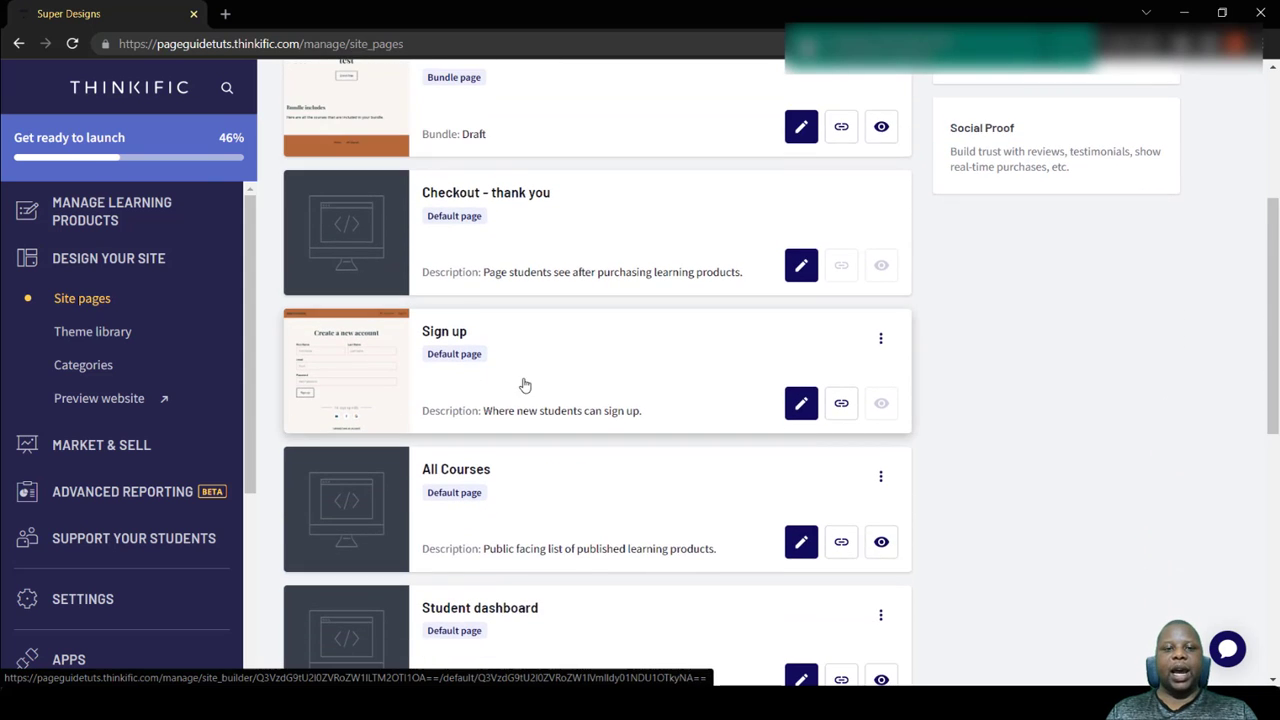
{"action": "scroll", "coordinate": [500, 395], "scroll_direction": "down", "scroll_amount": 2}
{"action": "scroll", "coordinate": [471, 406], "scroll_direction": "down", "scroll_amount": 6}
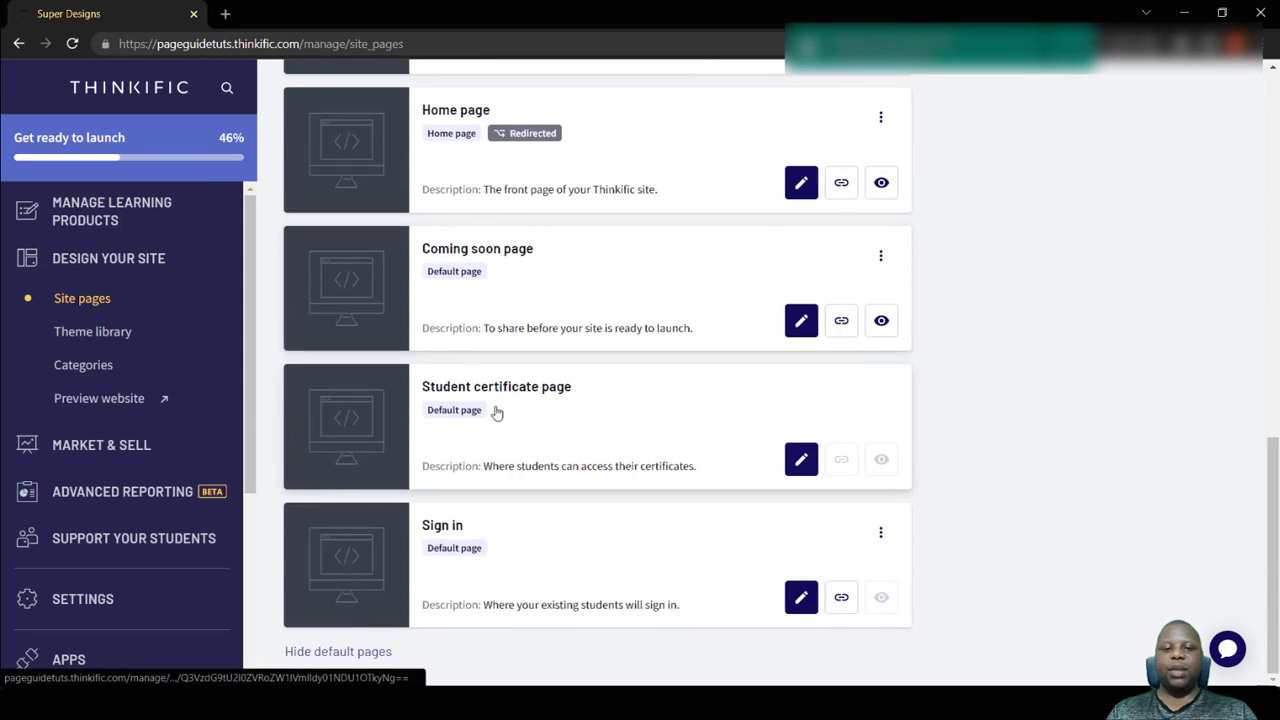
{"action": "scroll", "coordinate": [468, 403], "scroll_direction": "up", "scroll_amount": 12}
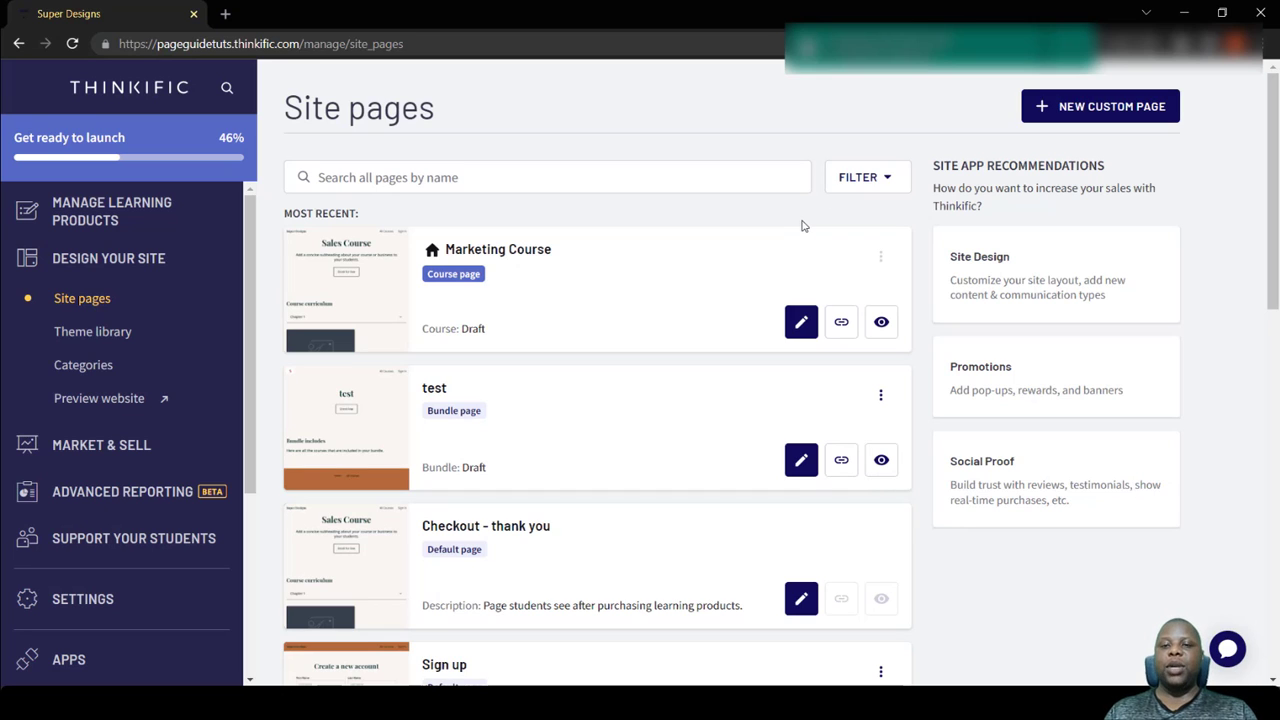
{"action": "scroll", "coordinate": [611, 486], "scroll_direction": "down", "scroll_amount": 3}
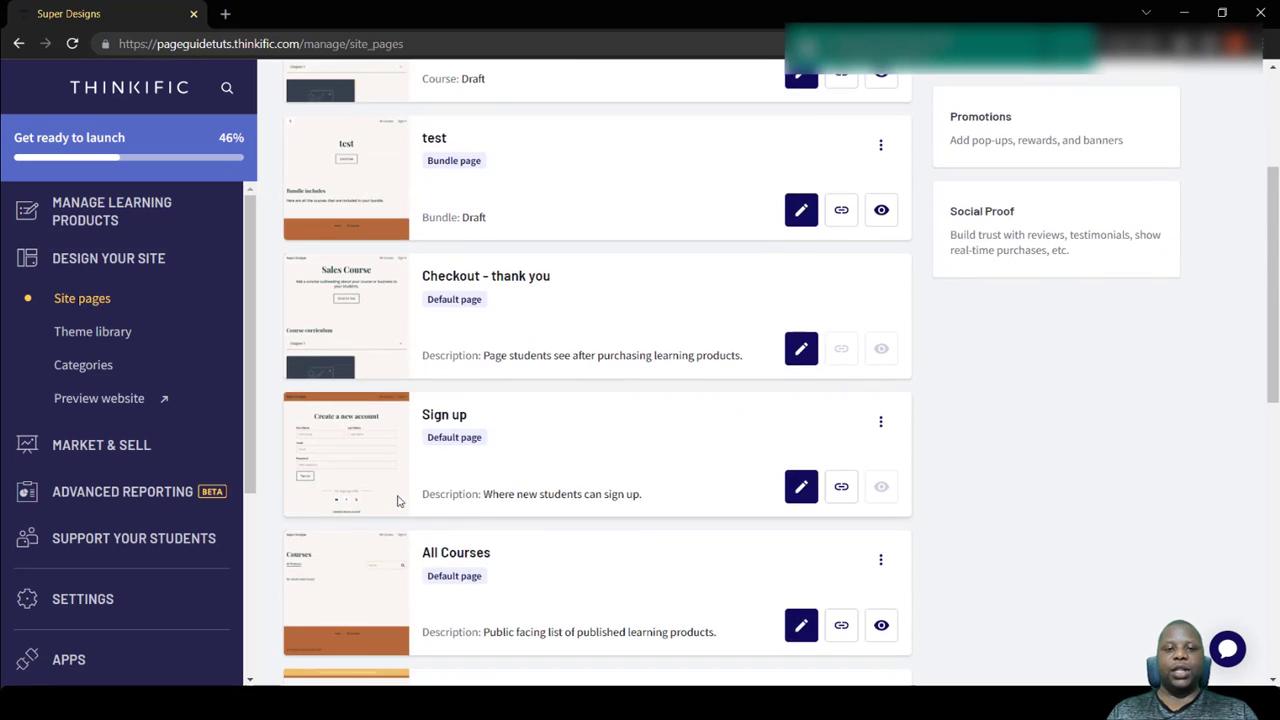
{"action": "scroll", "coordinate": [398, 502], "scroll_direction": "up", "scroll_amount": 3}
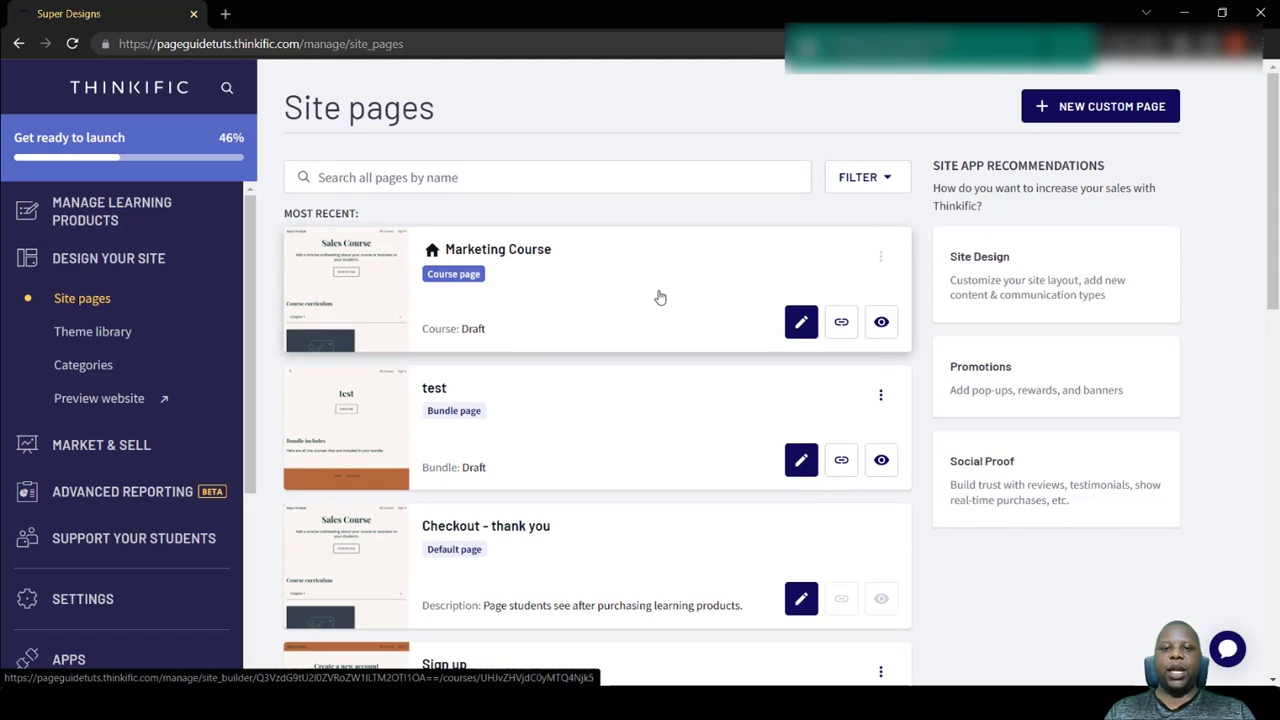
- Open the Marketing Course page for editing in the site builder and show its theme settings
{"action": "left_click", "coordinate": [804, 330]}
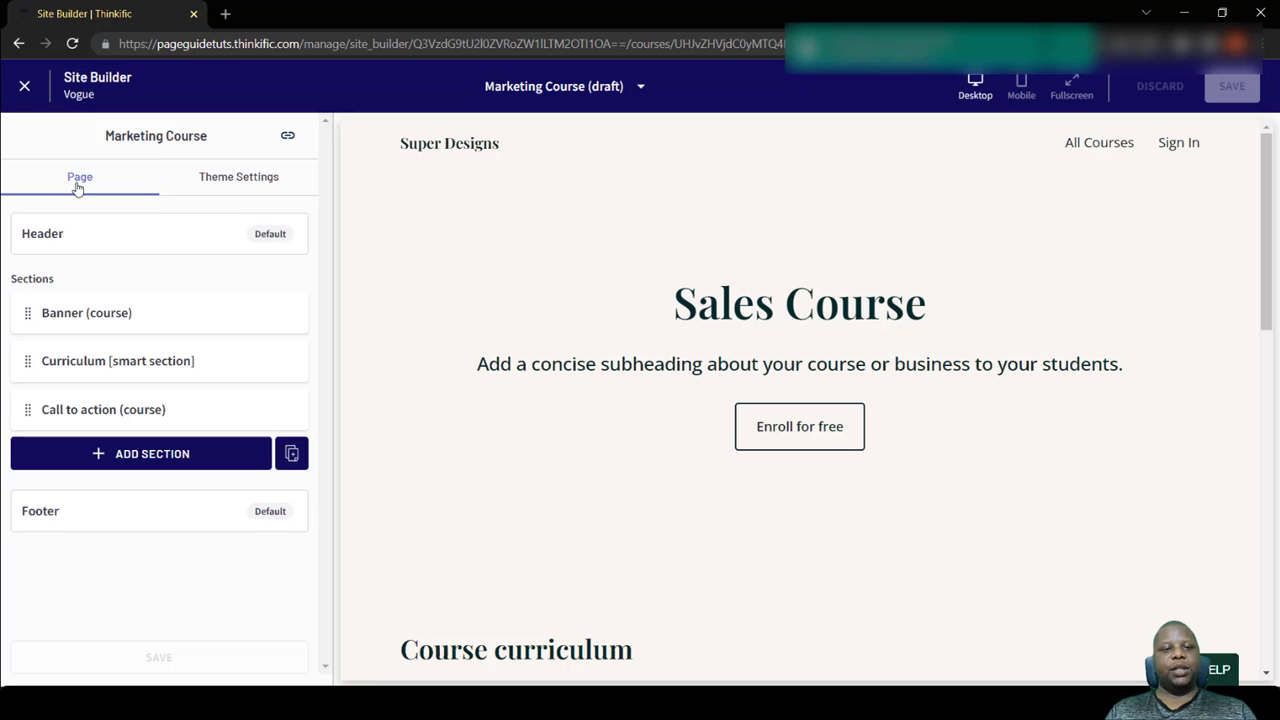
{"action": "left_click", "coordinate": [238, 184]}
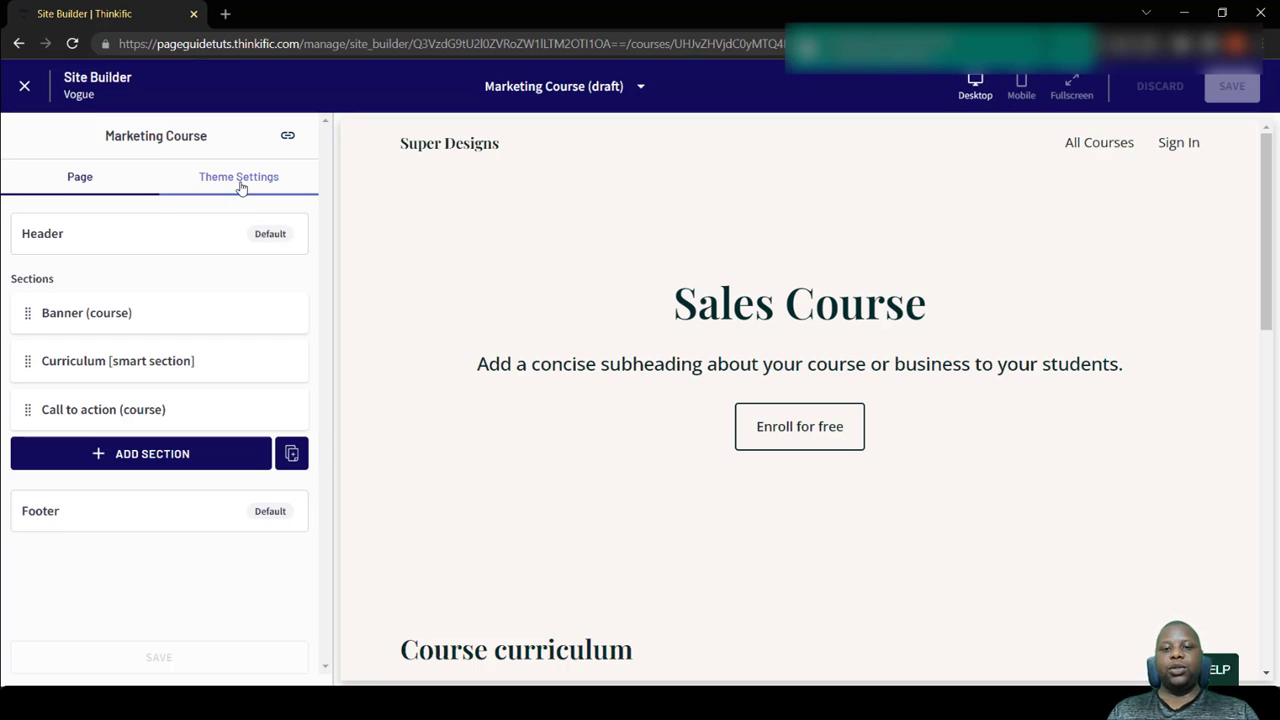
{"action": "left_click", "coordinate": [240, 187]}
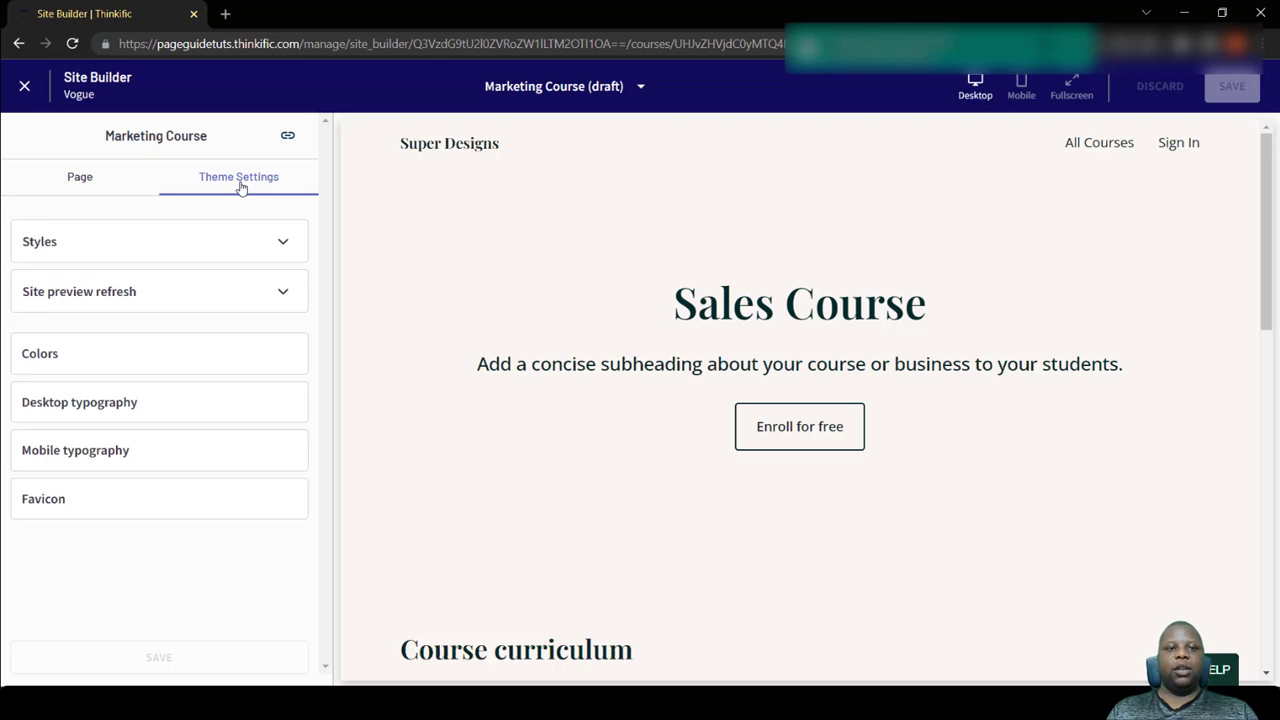
- Try the Manhattan theme style and examine how the Marketing Course page looks with it
{"action": "left_click", "coordinate": [212, 246]}
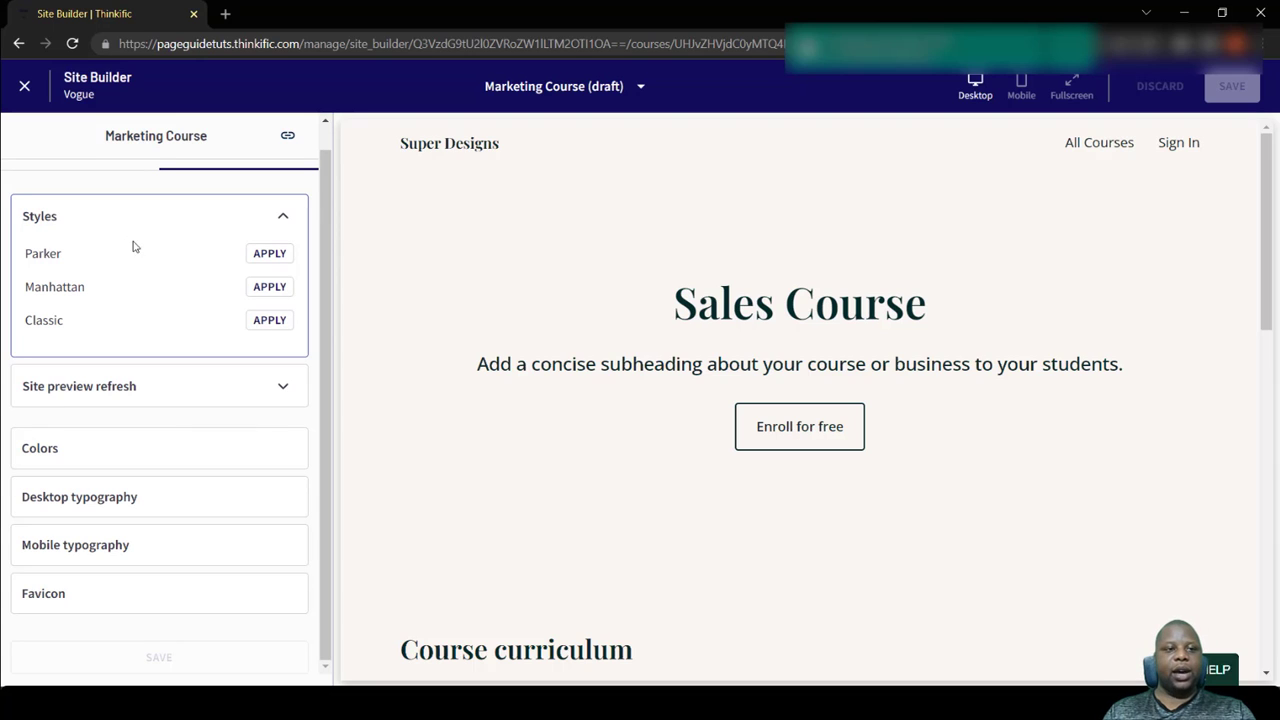
{"action": "left_click", "coordinate": [262, 287]}
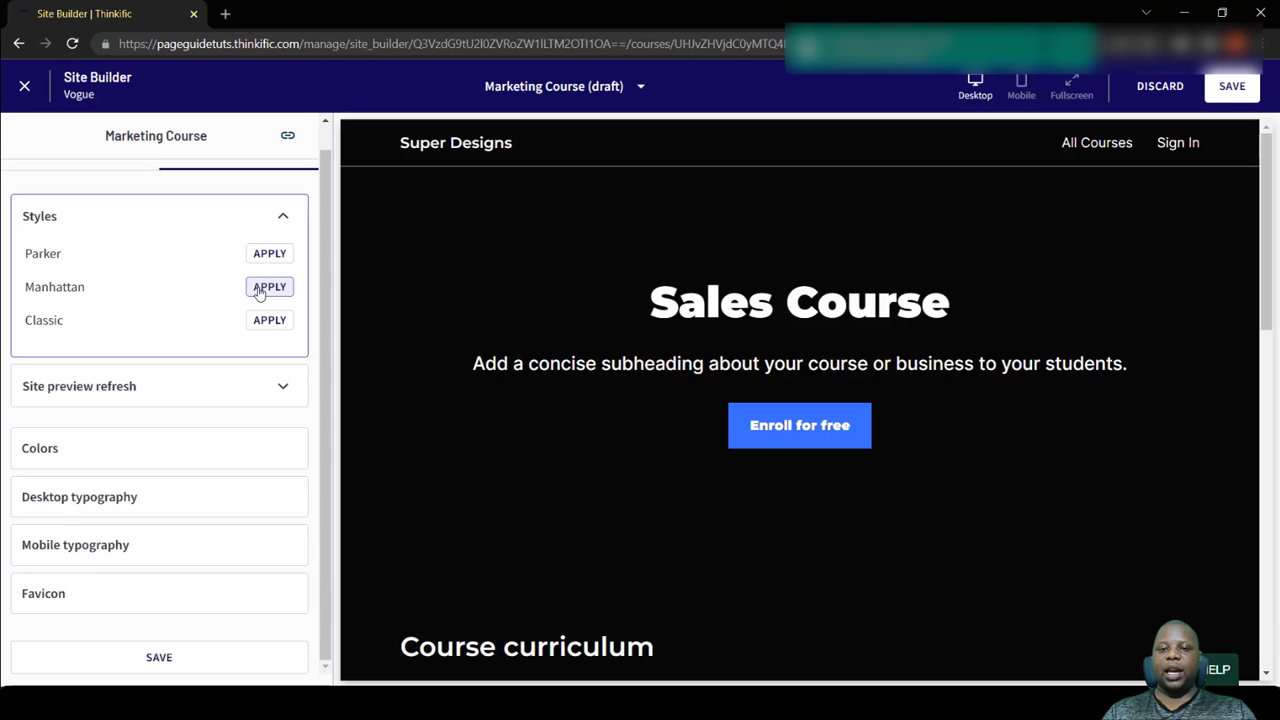
{"action": "scroll", "coordinate": [857, 254], "scroll_direction": "down", "scroll_amount": 2}
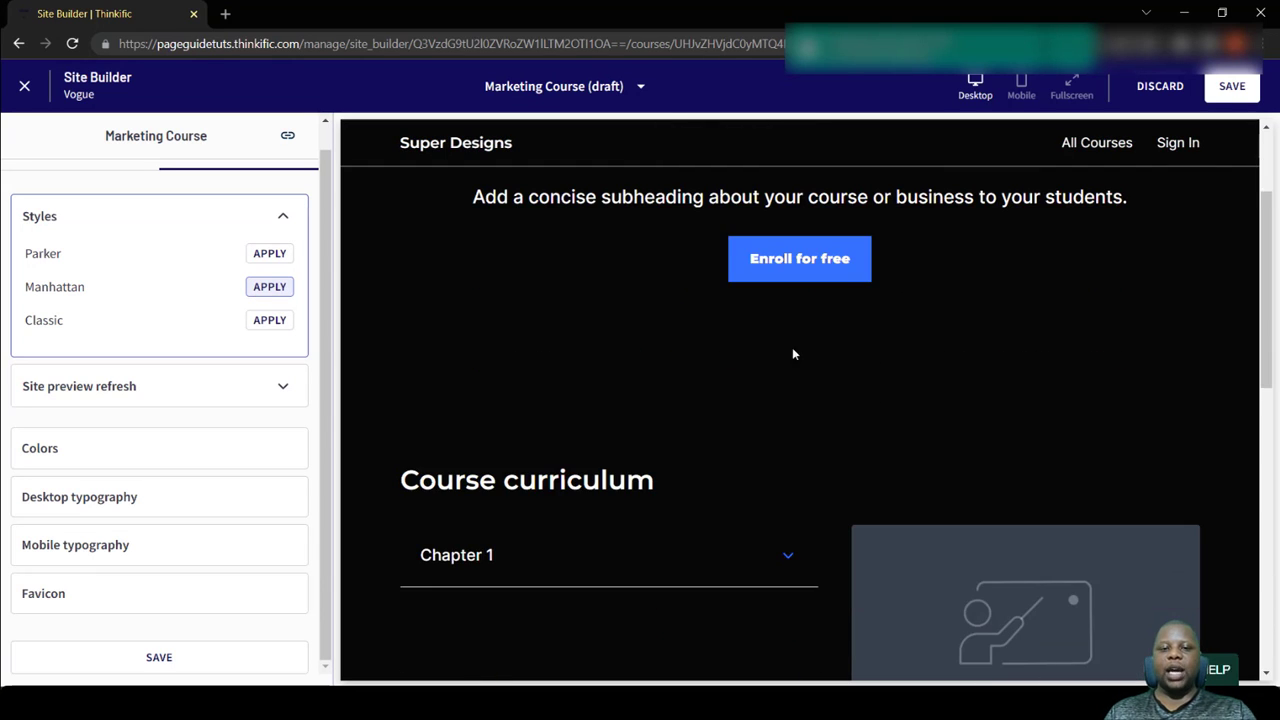
{"action": "scroll", "coordinate": [583, 510], "scroll_direction": "down", "scroll_amount": 8}
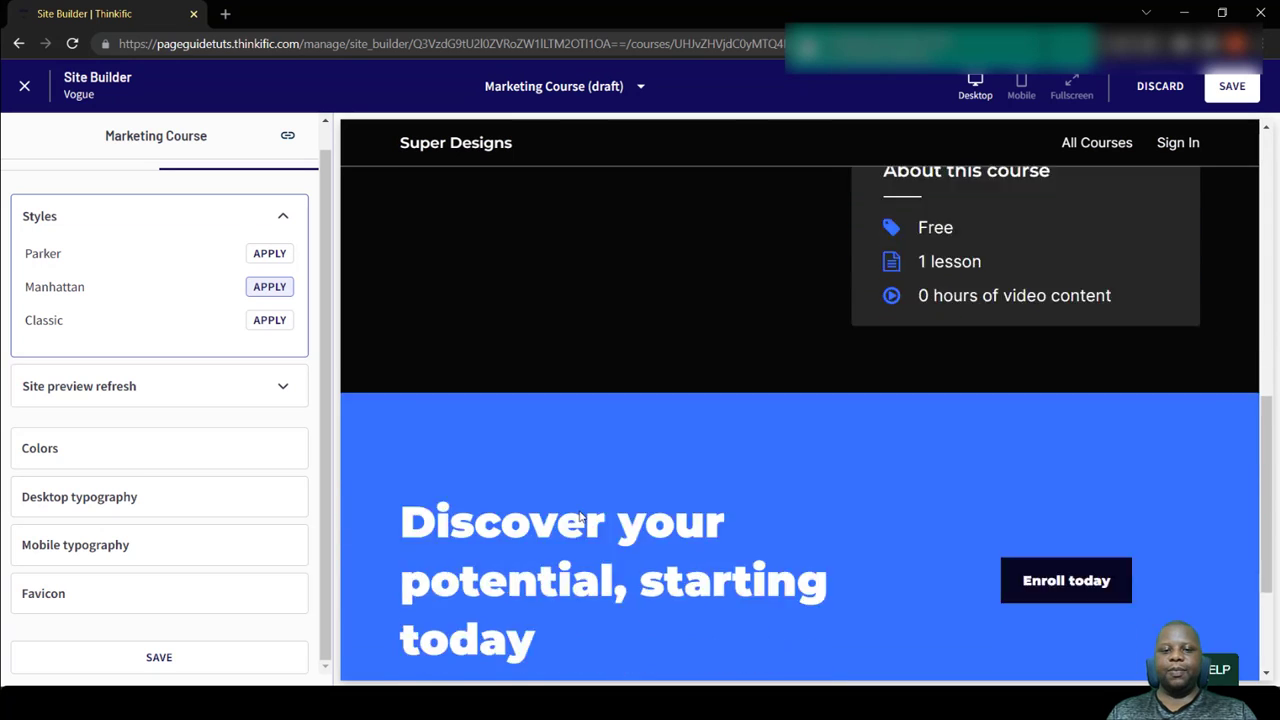
{"action": "scroll", "coordinate": [579, 514], "scroll_direction": "up", "scroll_amount": 7}
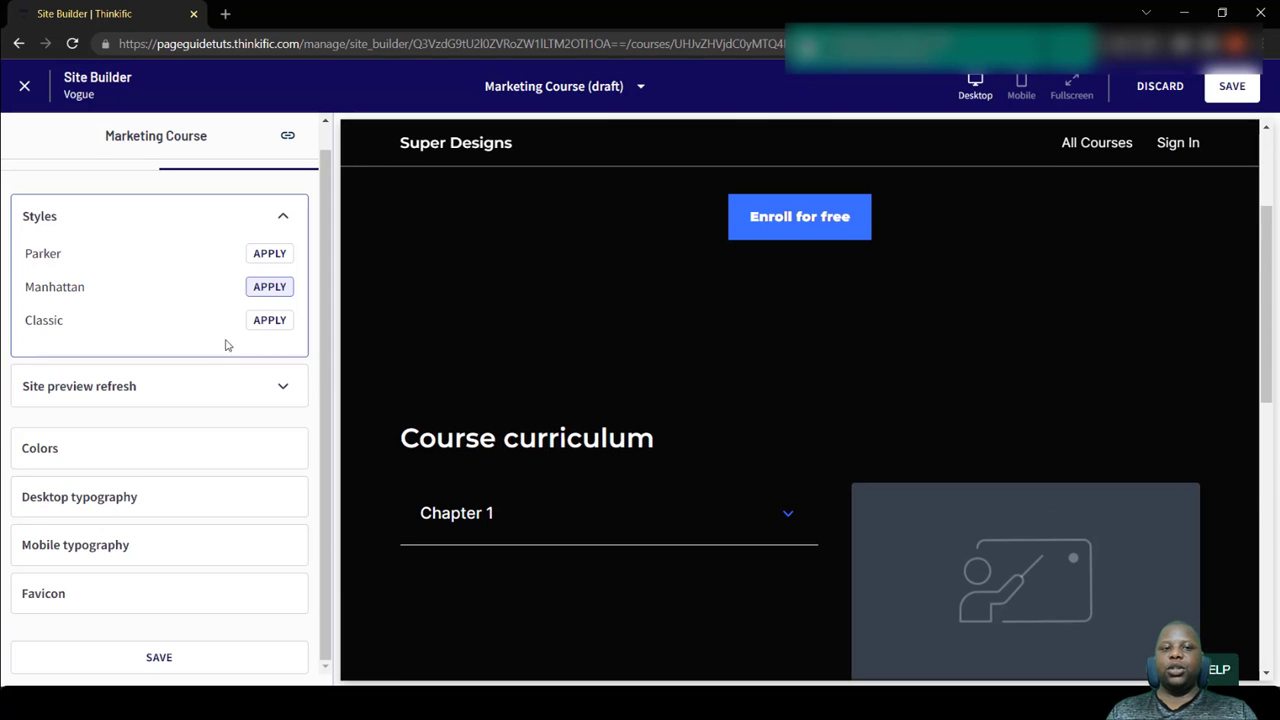
- Try the Classic theme style and apply the Parker style to the site instead
{"action": "left_click", "coordinate": [268, 322]}
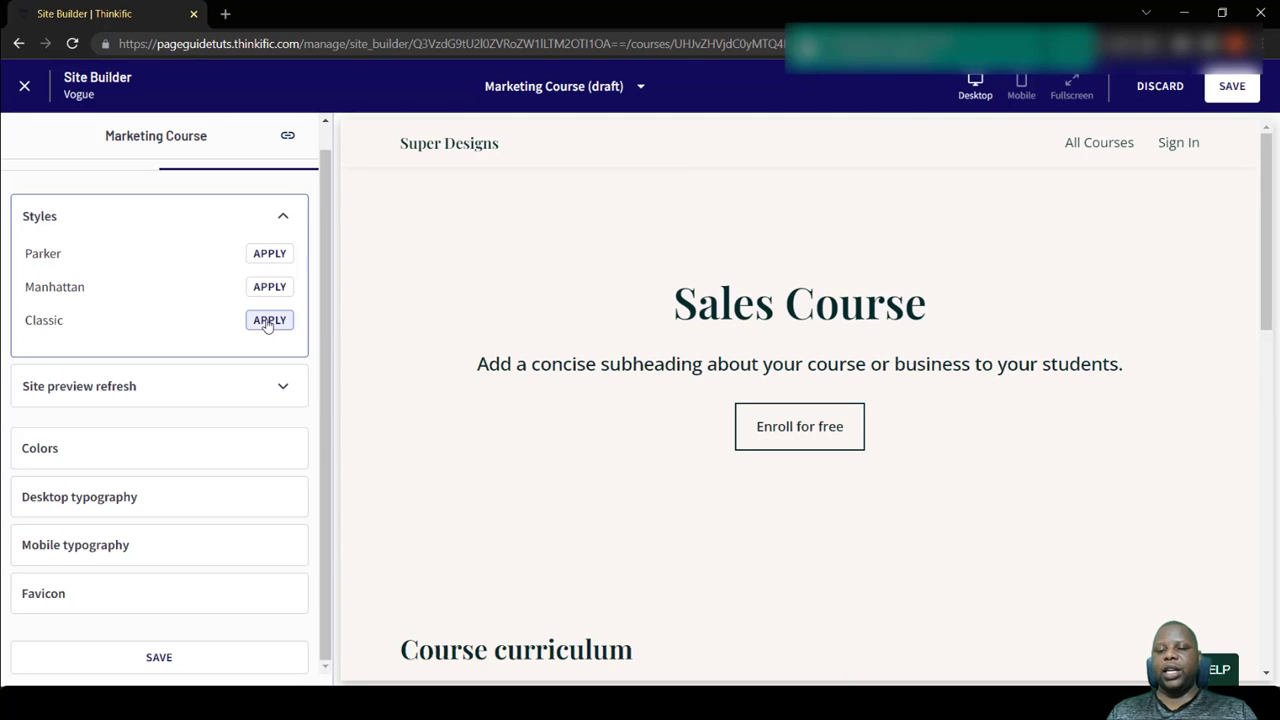
{"action": "left_click", "coordinate": [259, 256]}
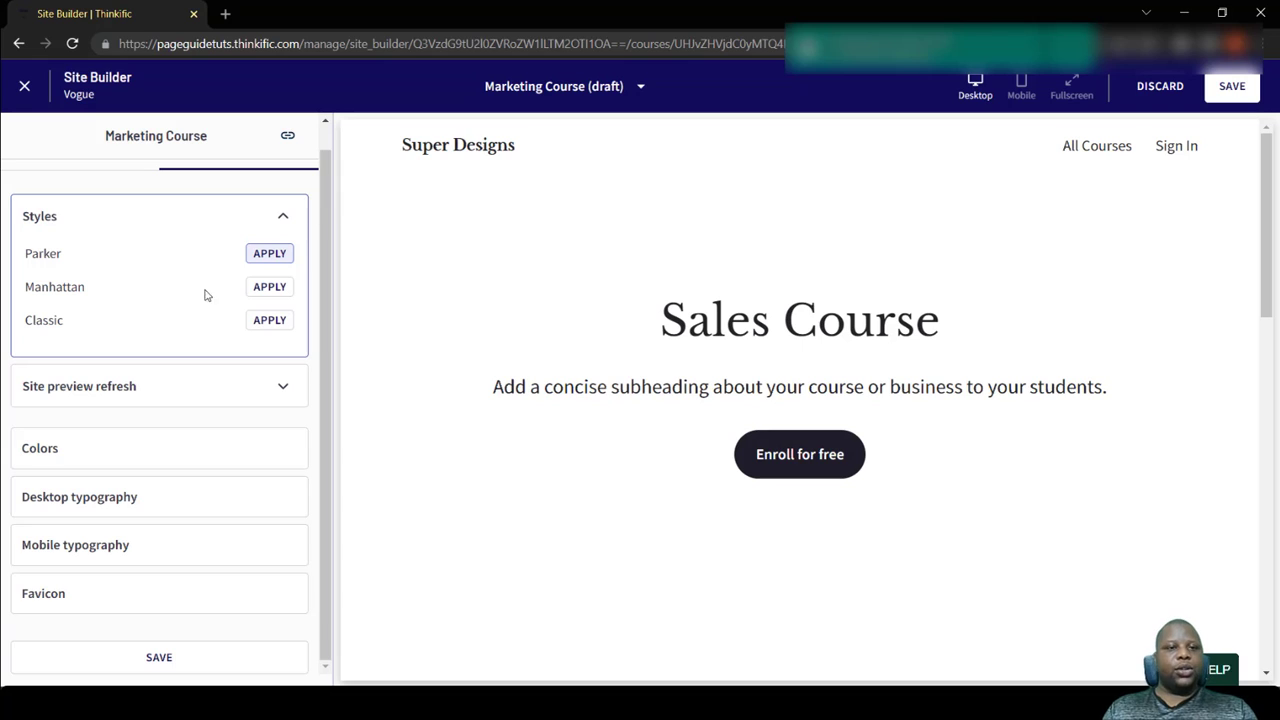
- Set the header and footer background color of the theme to the red #C35959
{"action": "left_click", "coordinate": [177, 455]}
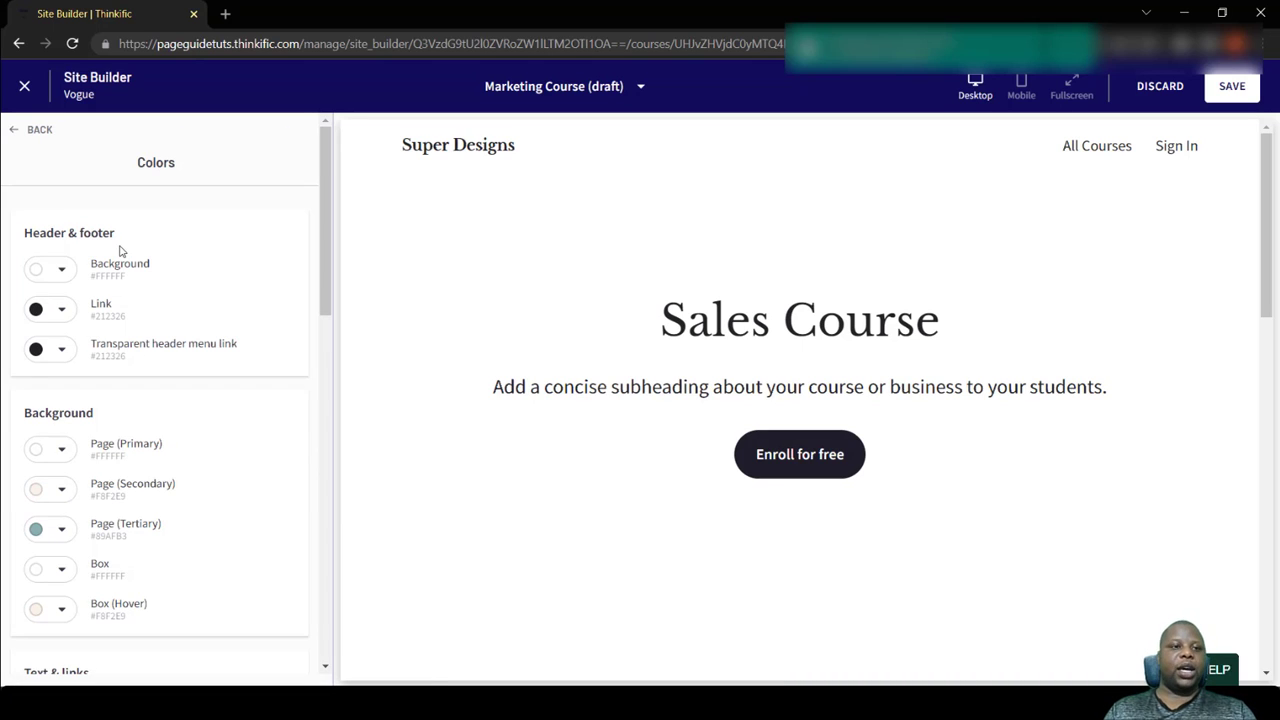
{"action": "scroll", "coordinate": [632, 129], "scroll_direction": "down", "scroll_amount": 2}
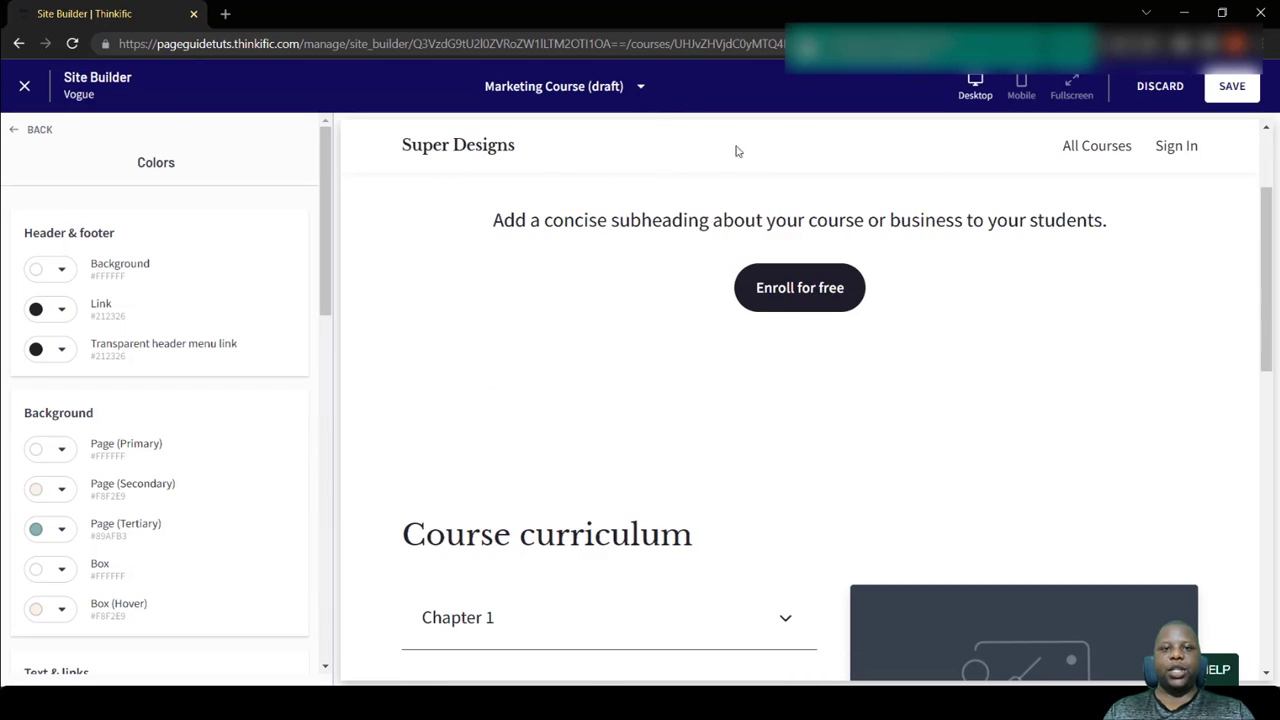
{"action": "scroll", "coordinate": [663, 391], "scroll_direction": "down", "scroll_amount": 5}
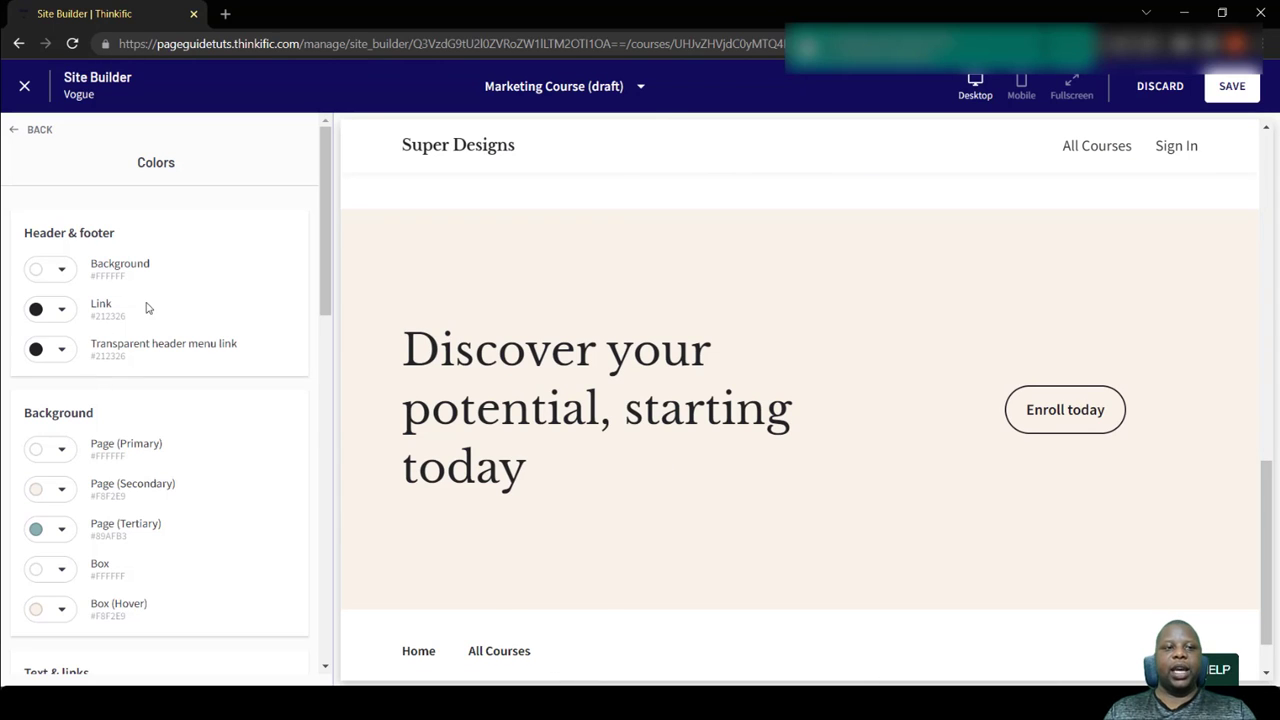
{"action": "scroll", "coordinate": [551, 200], "scroll_direction": "up", "scroll_amount": 1}
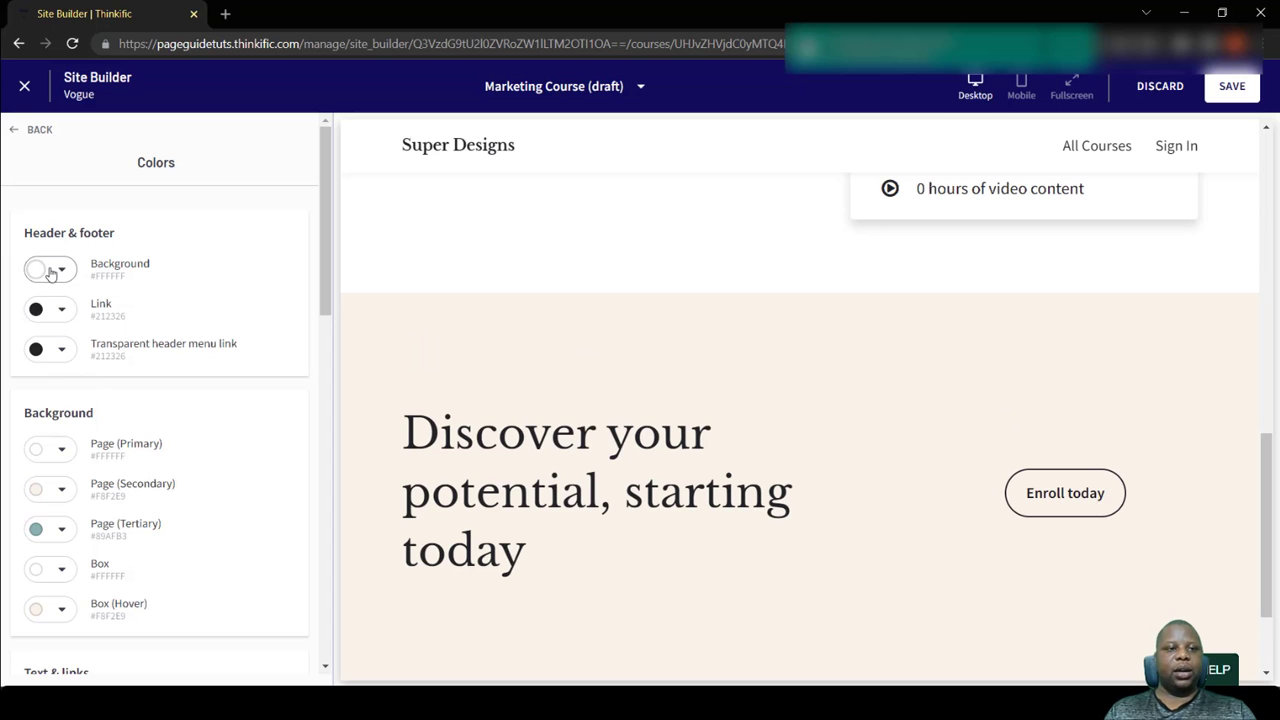
{"action": "left_click", "coordinate": [50, 272]}
{"action": "left_click", "coordinate": [123, 327]}
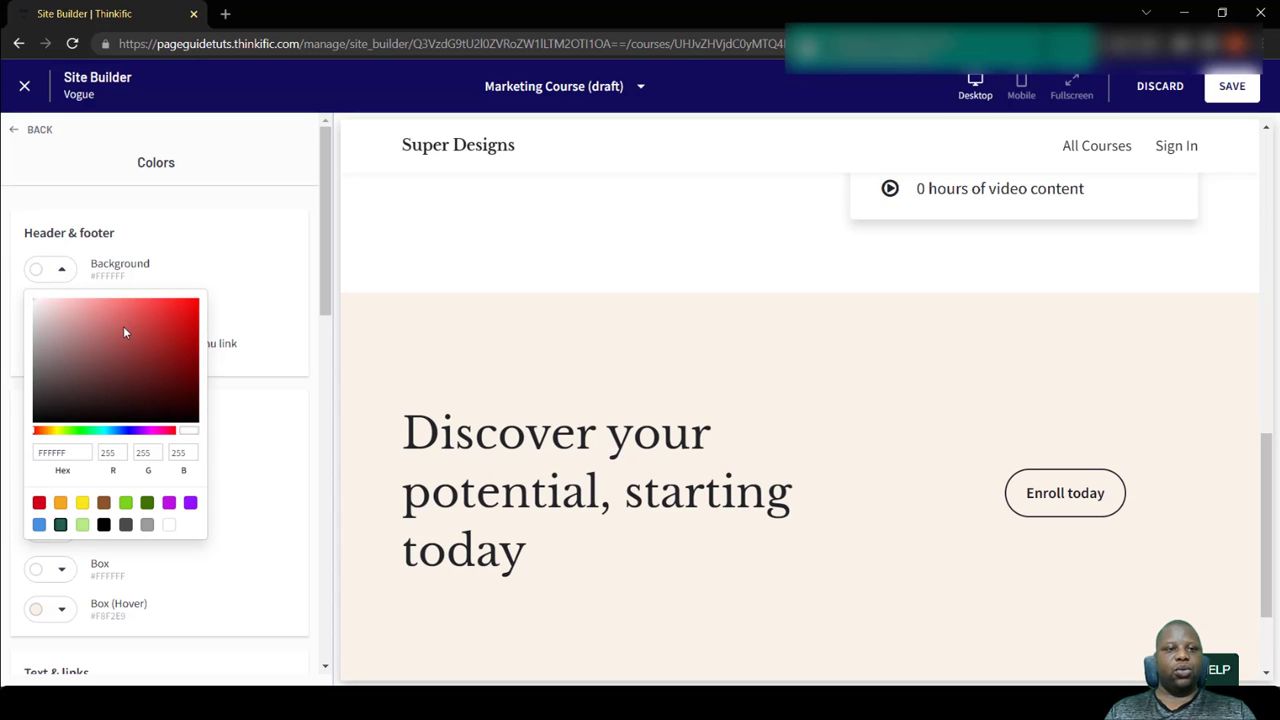
{"action": "left_click", "coordinate": [228, 240]}
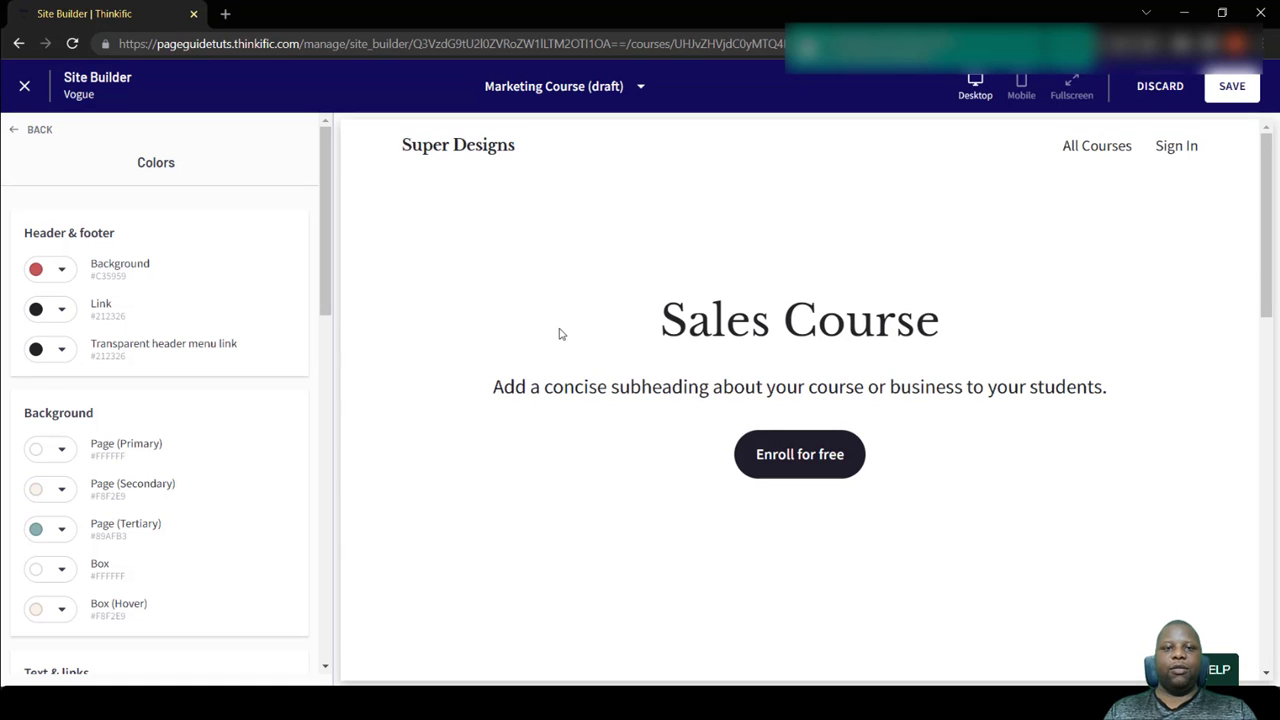
- Check the header and footer color in the page preview and save the theme changes
{"action": "scroll", "coordinate": [560, 334], "scroll_direction": "down", "scroll_amount": 3}
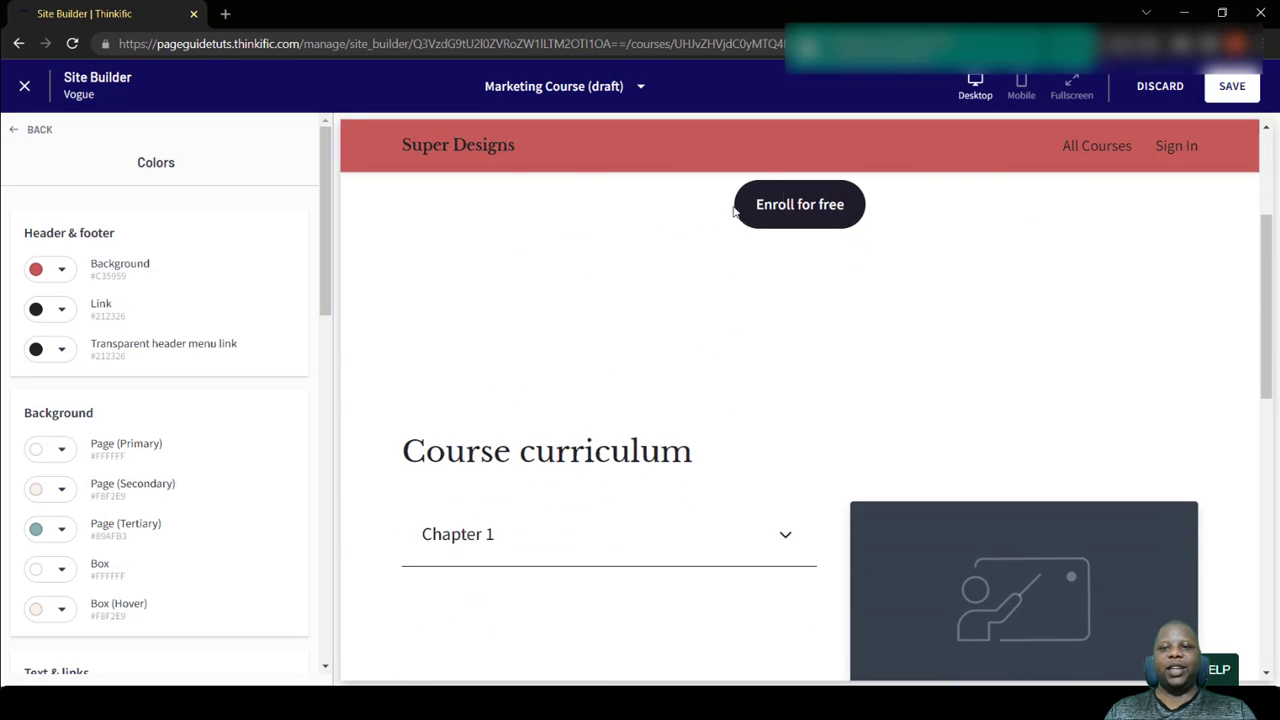
{"action": "scroll", "coordinate": [480, 578], "scroll_direction": "down", "scroll_amount": 6}
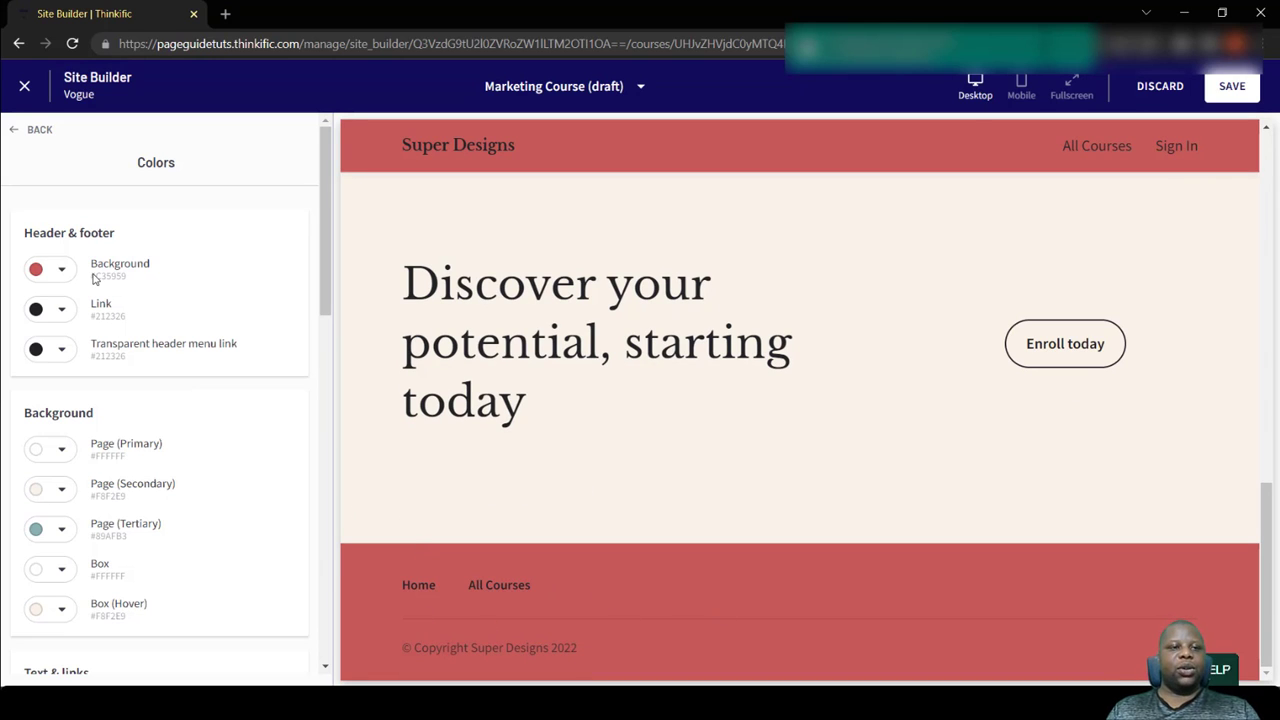
{"action": "scroll", "coordinate": [390, 330], "scroll_direction": "up", "scroll_amount": 2}
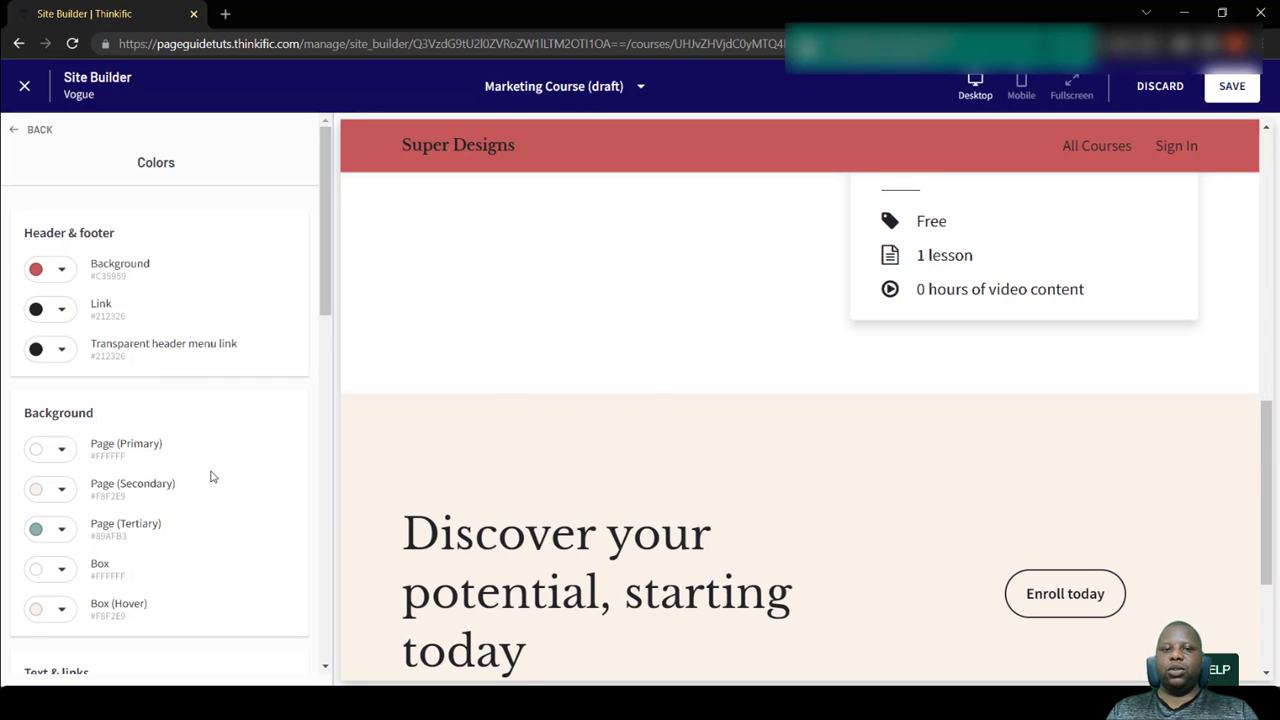
{"action": "scroll", "coordinate": [210, 477], "scroll_direction": "down", "scroll_amount": 10}
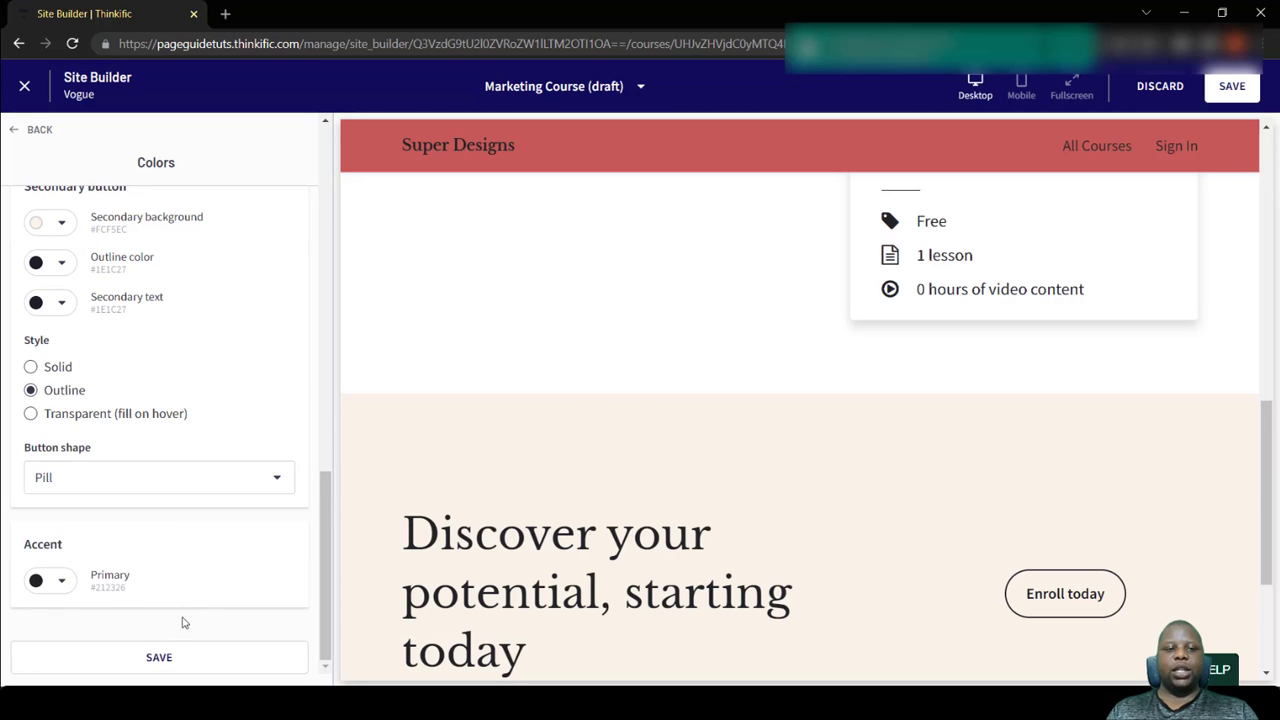
{"action": "left_click", "coordinate": [170, 660]}
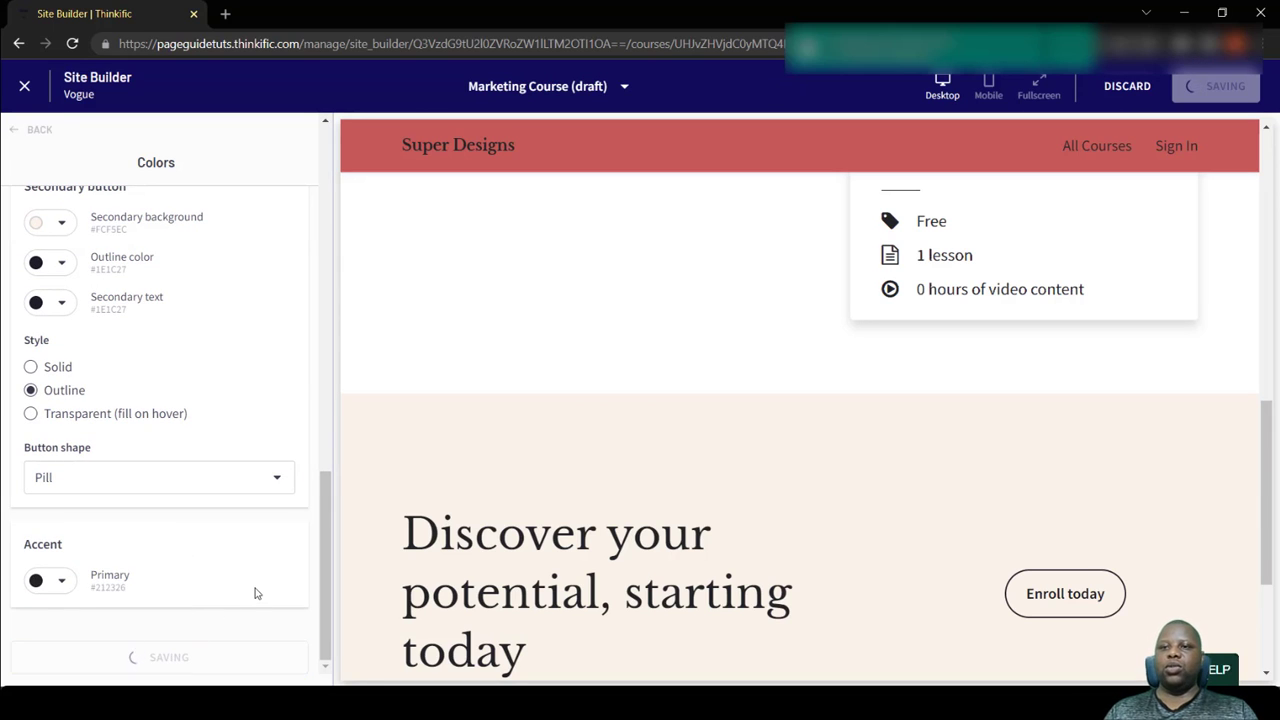
- Review the theme's text and link colors and the primary and secondary button color, style and shape settings
{"action": "scroll", "coordinate": [288, 481], "scroll_direction": "up", "scroll_amount": 10}
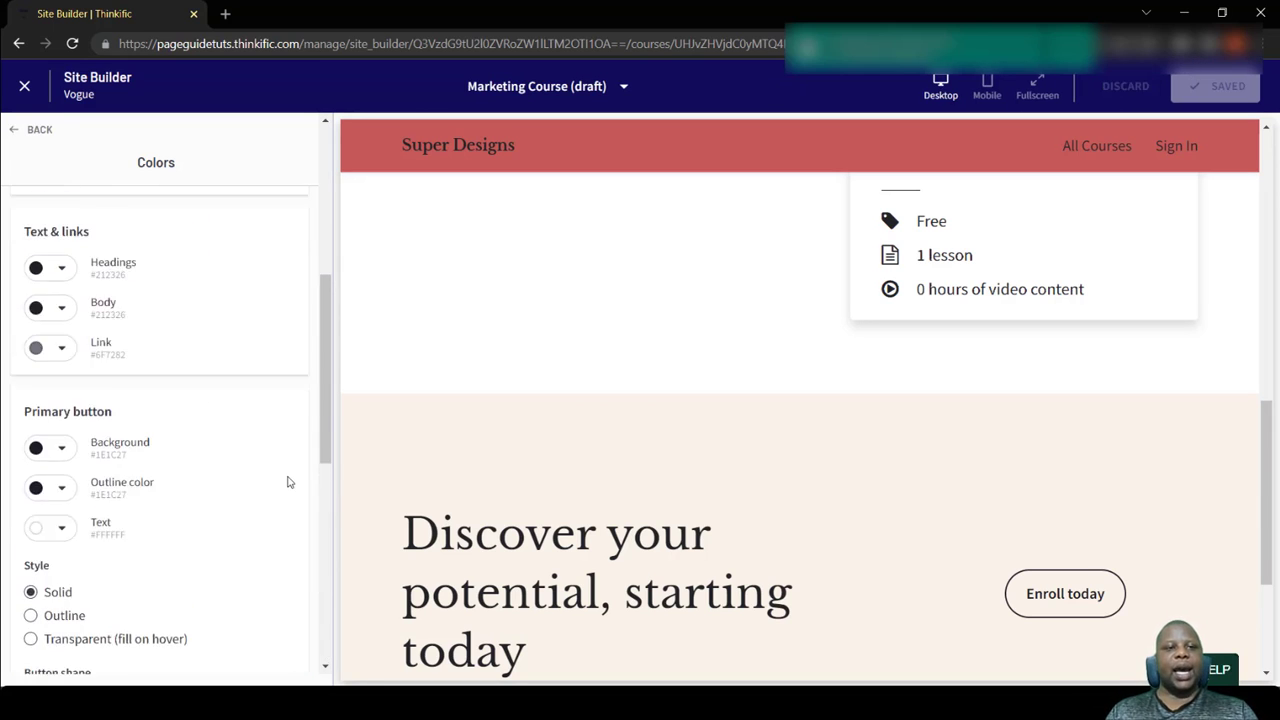
{"action": "scroll", "coordinate": [288, 481], "scroll_direction": "down", "scroll_amount": 4}
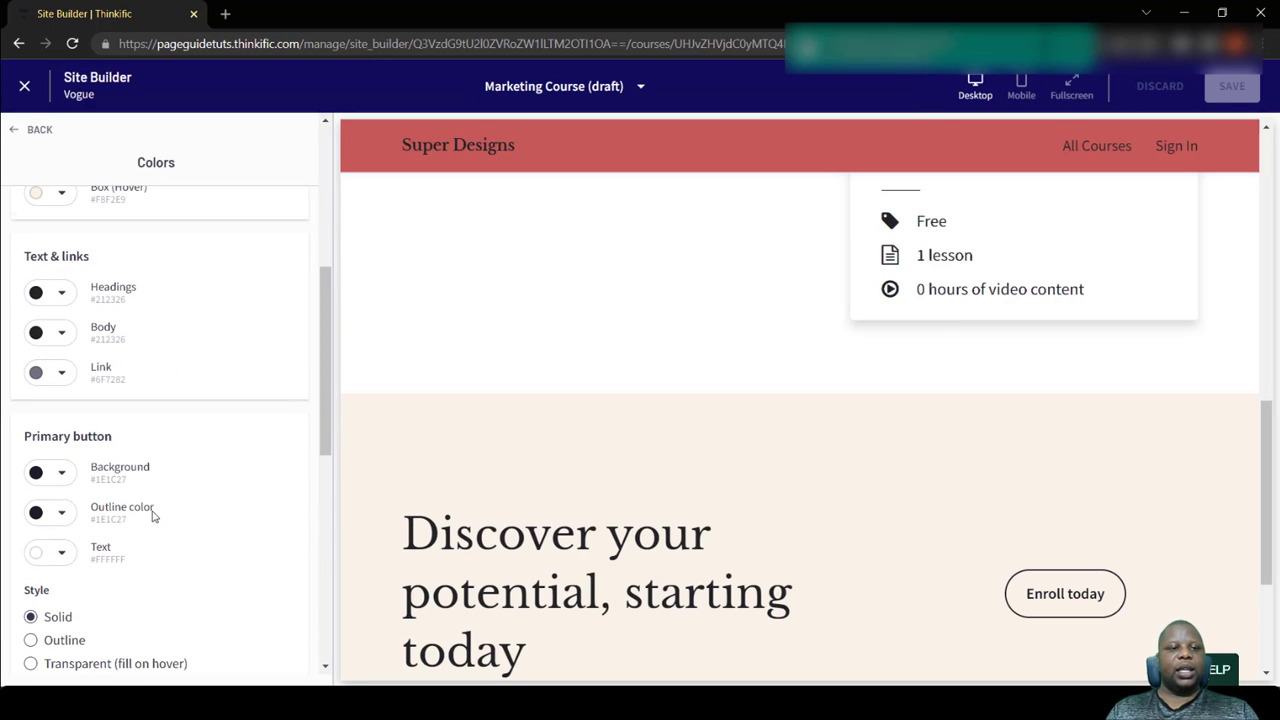
{"action": "scroll", "coordinate": [152, 514], "scroll_direction": "down", "scroll_amount": 3}
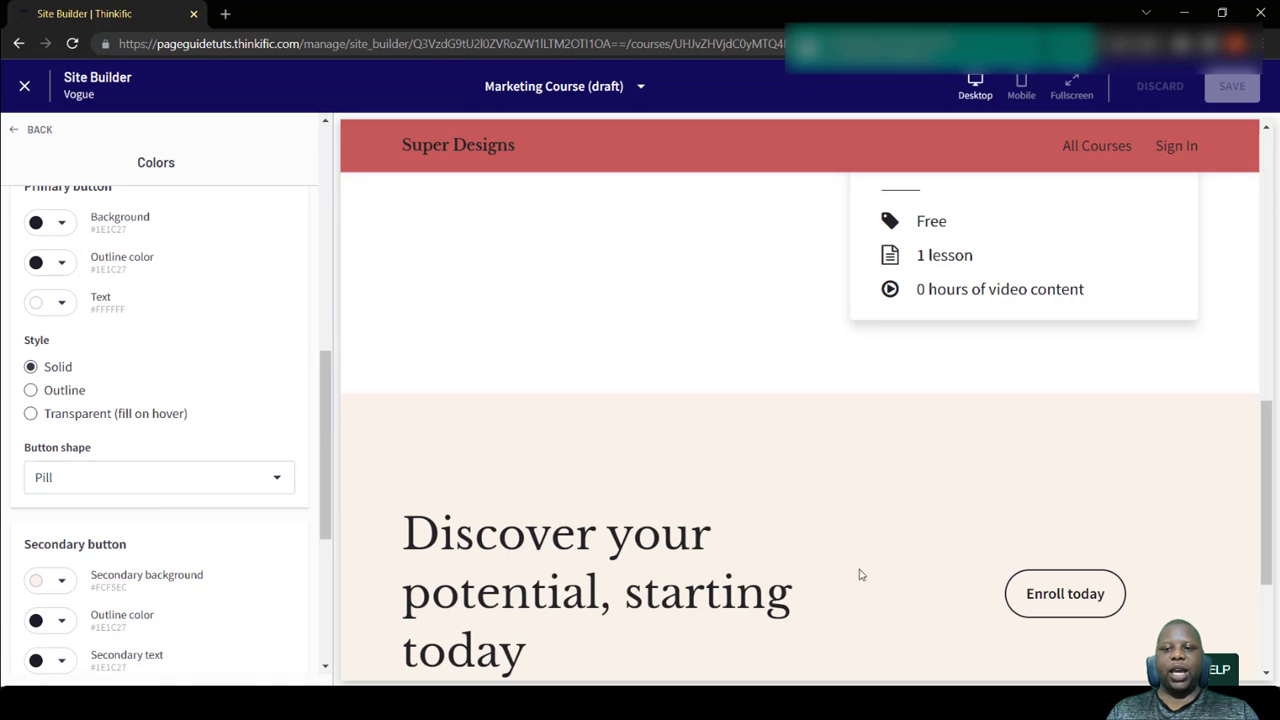
{"action": "scroll", "coordinate": [108, 570], "scroll_direction": "down", "scroll_amount": 3}
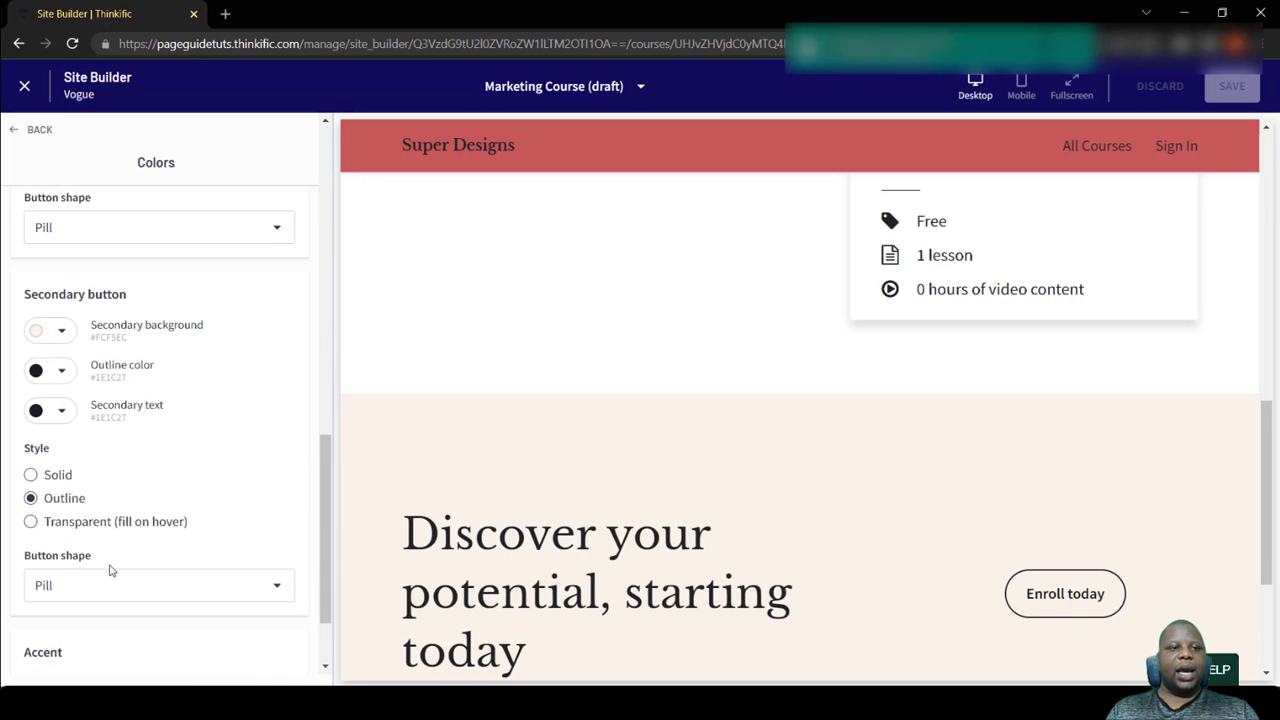
{"action": "scroll", "coordinate": [108, 568], "scroll_direction": "up", "scroll_amount": 3}
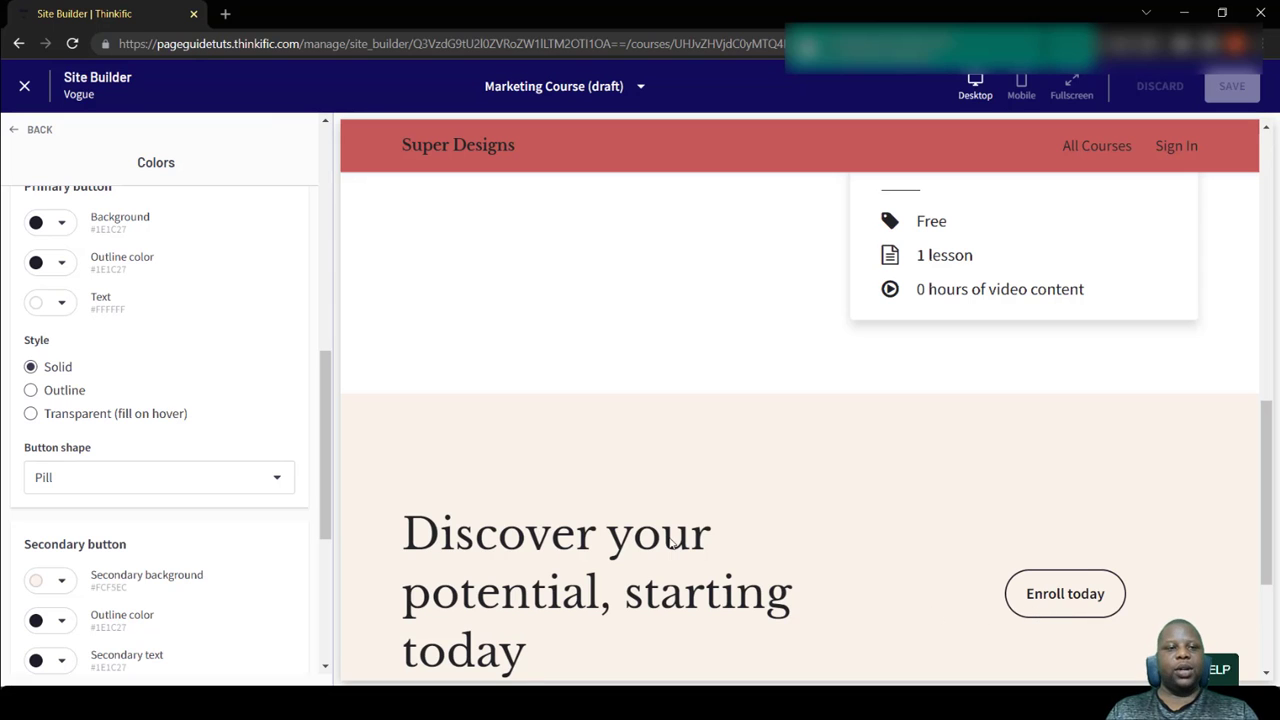
- Change the primary button shape to a slightly rounded rectangle, save it and return to the theme settings
{"action": "left_click", "coordinate": [211, 478]}
{"action": "left_click", "coordinate": [192, 410]}
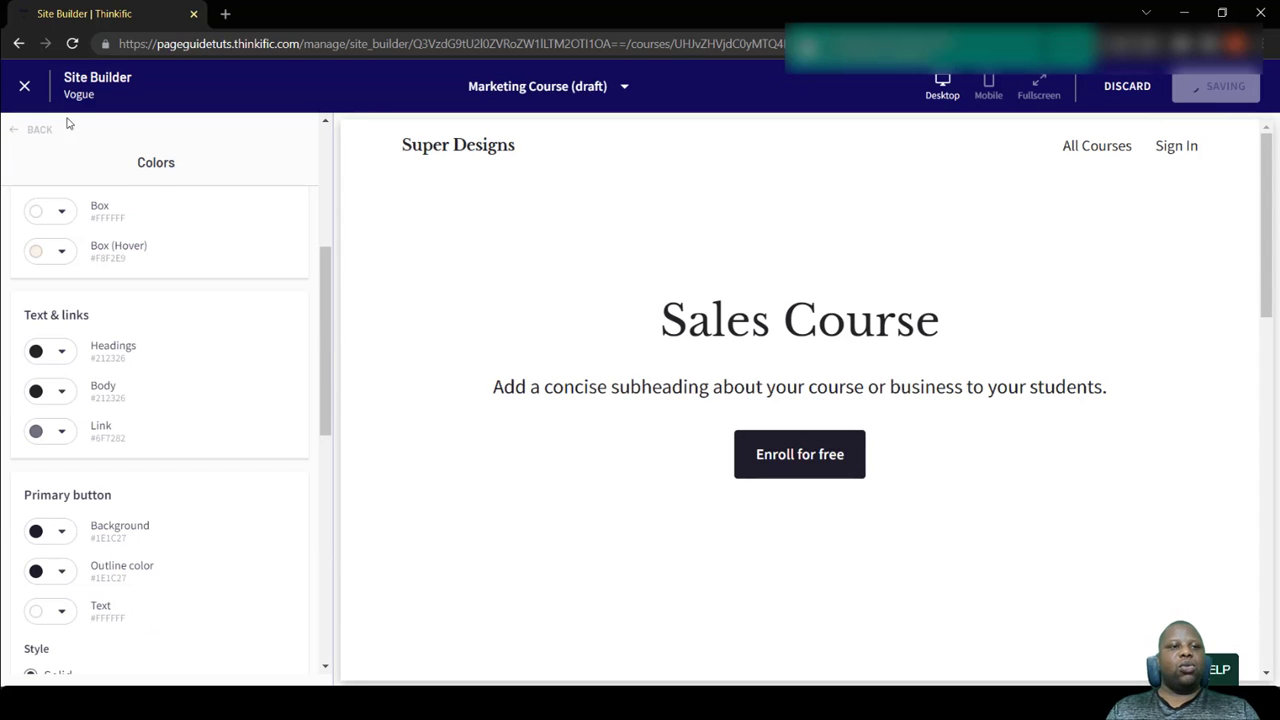
{"action": "left_click", "coordinate": [22, 131]}
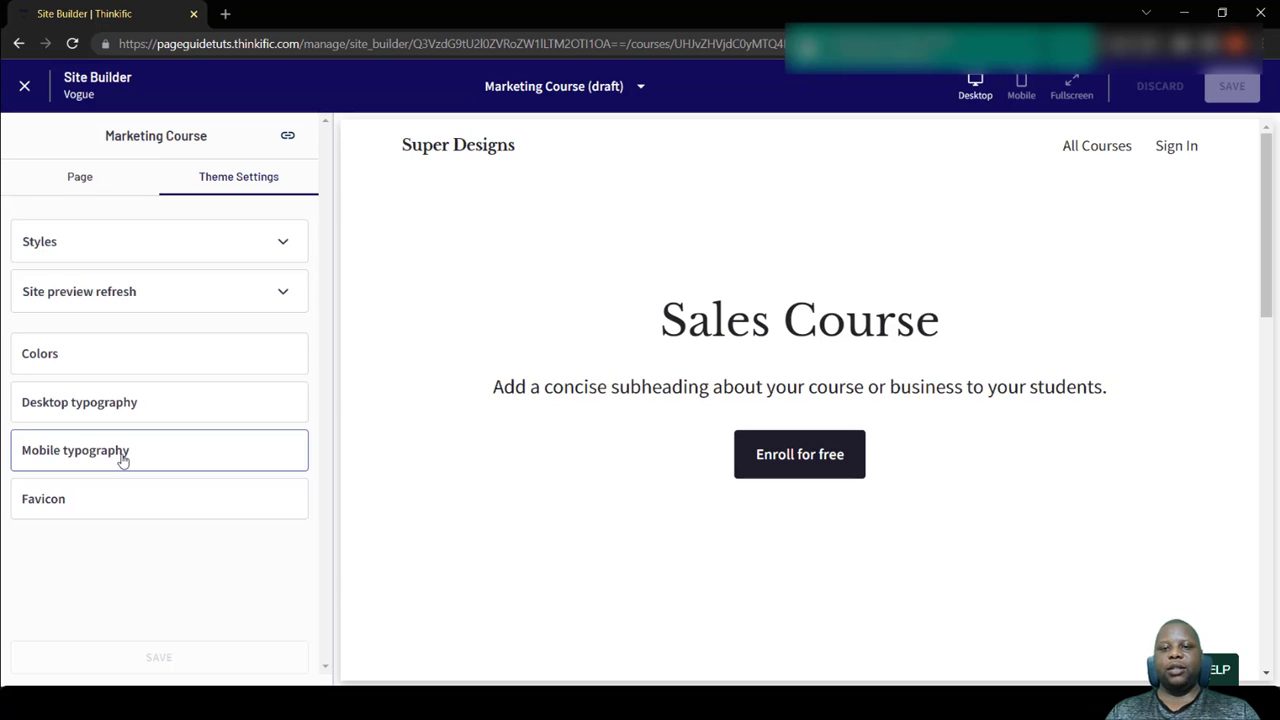
- Check the theme's favicon image setting and return to the course page's list of sections
{"action": "left_click", "coordinate": [123, 510]}
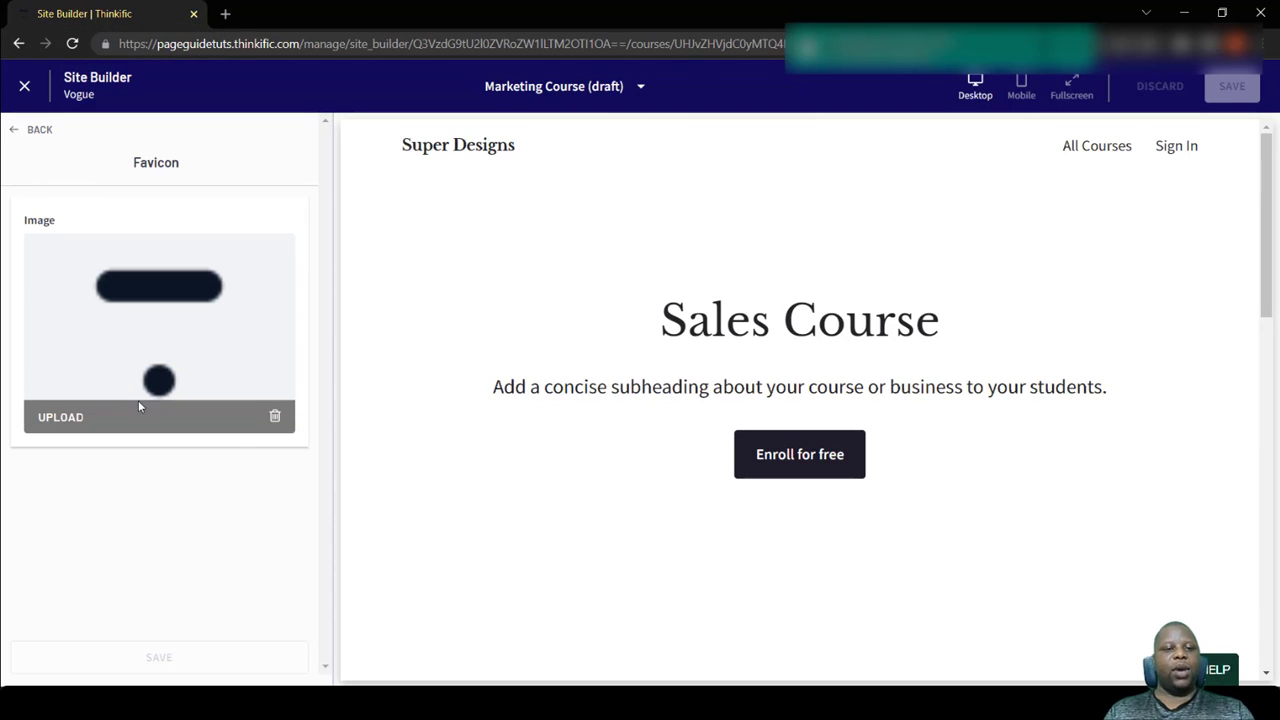
{"action": "left_click", "coordinate": [13, 131]}
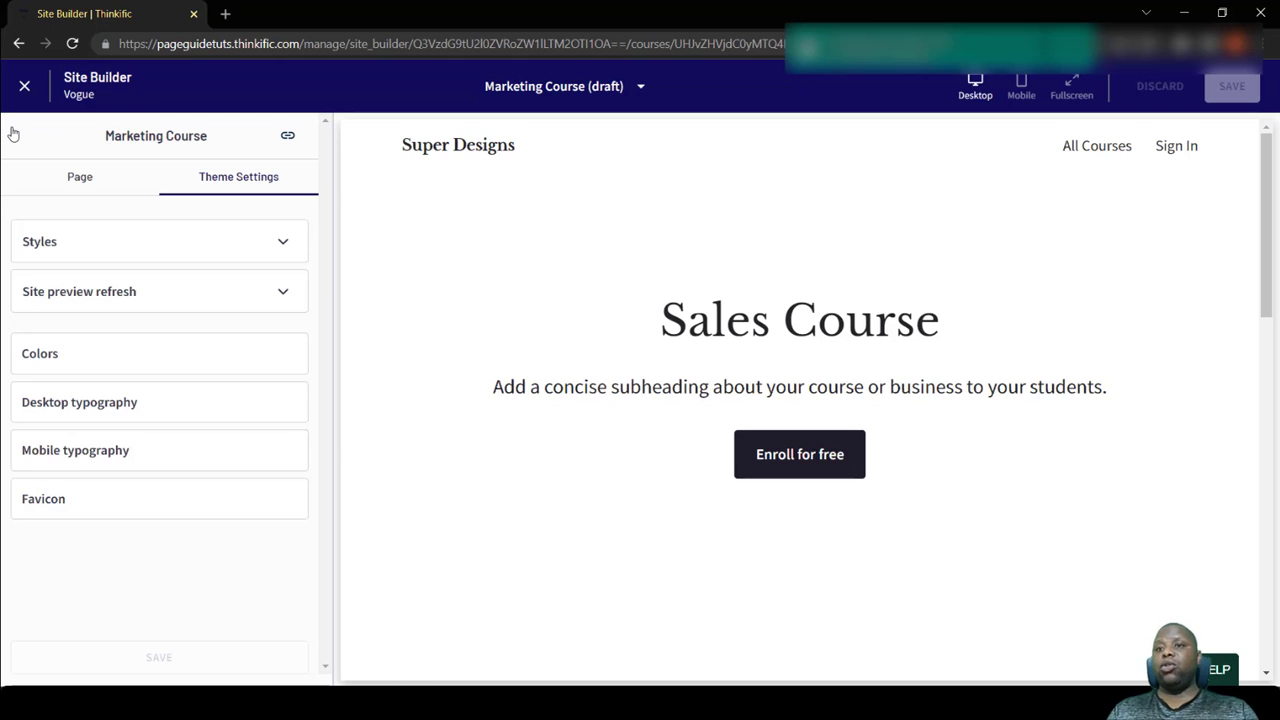
{"action": "left_click", "coordinate": [103, 190]}
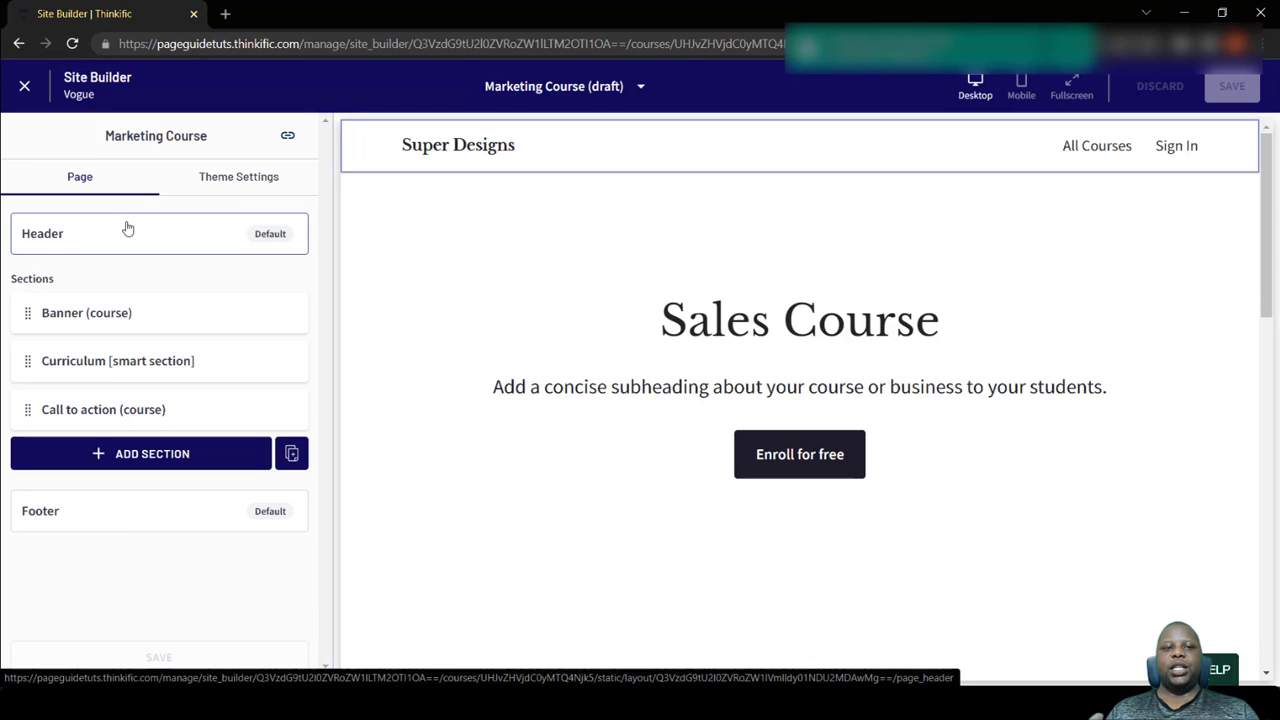
- Open the page header's settings and review the logo's image, size, alt text and link destination options
{"action": "mouse_move", "coordinate": [517, 157]}
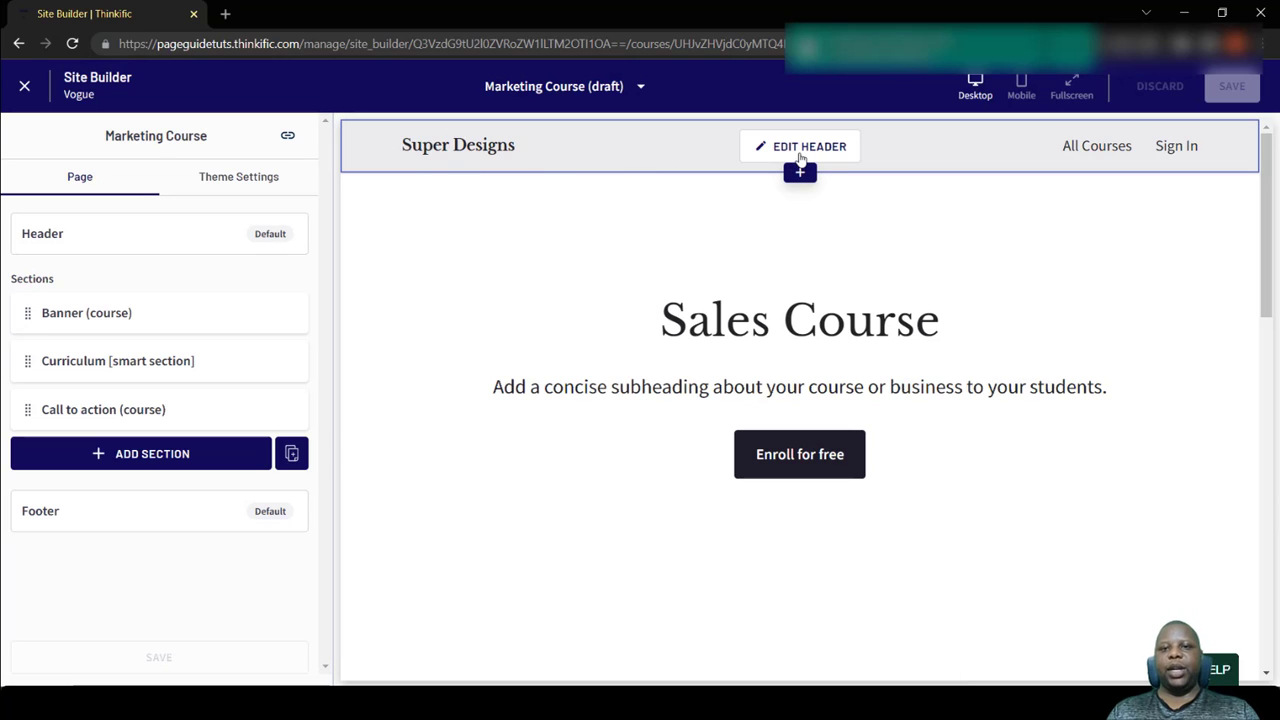
{"action": "left_click", "coordinate": [800, 147]}
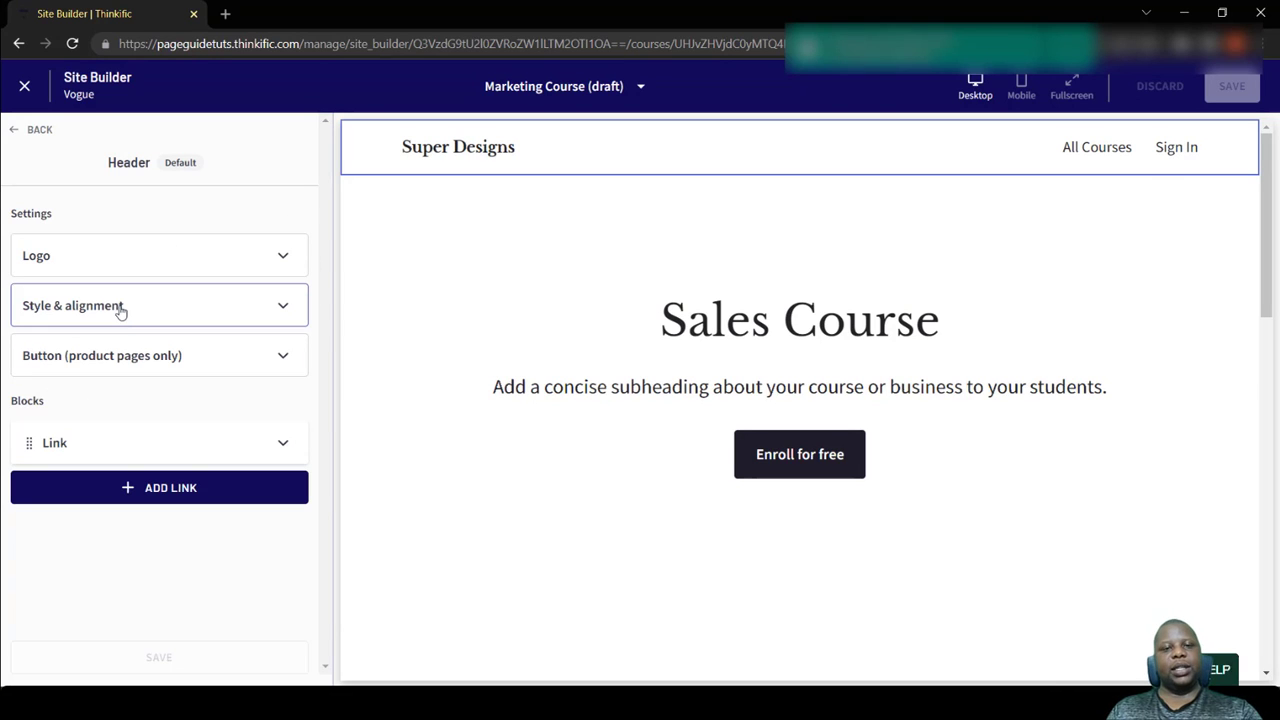
{"action": "left_click", "coordinate": [205, 252]}
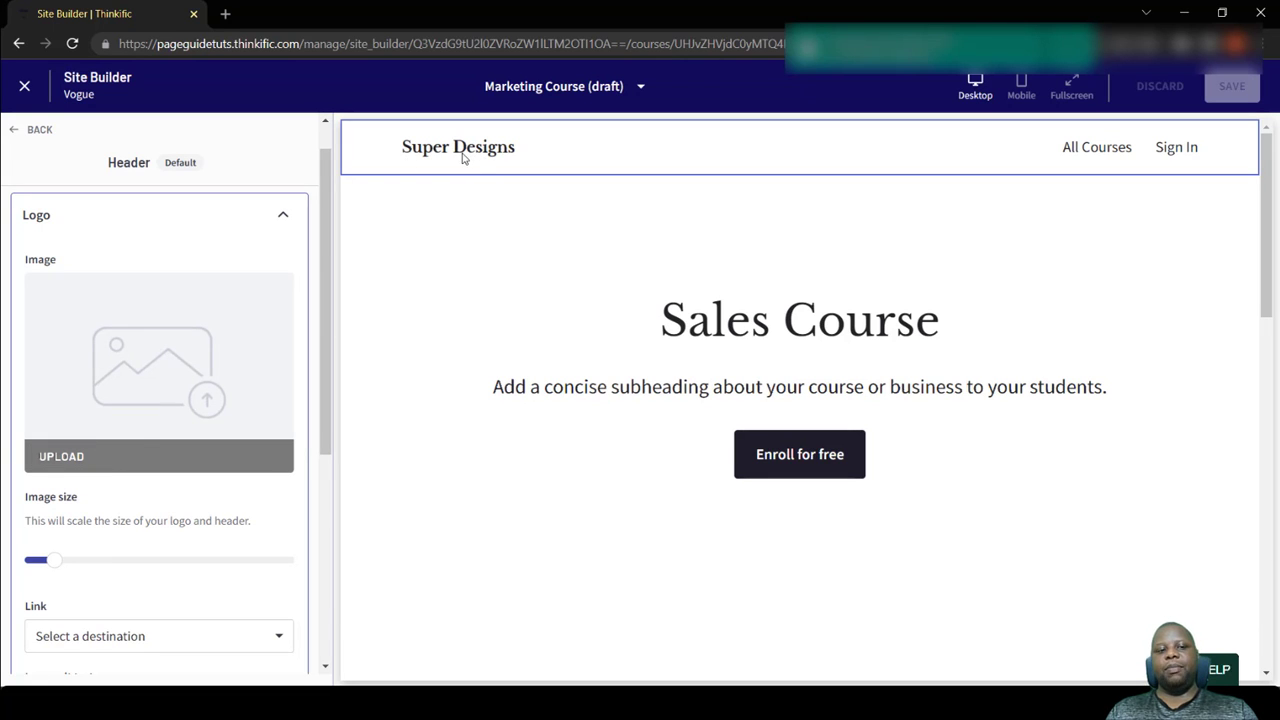
{"action": "scroll", "coordinate": [234, 366], "scroll_direction": "down", "scroll_amount": 4}
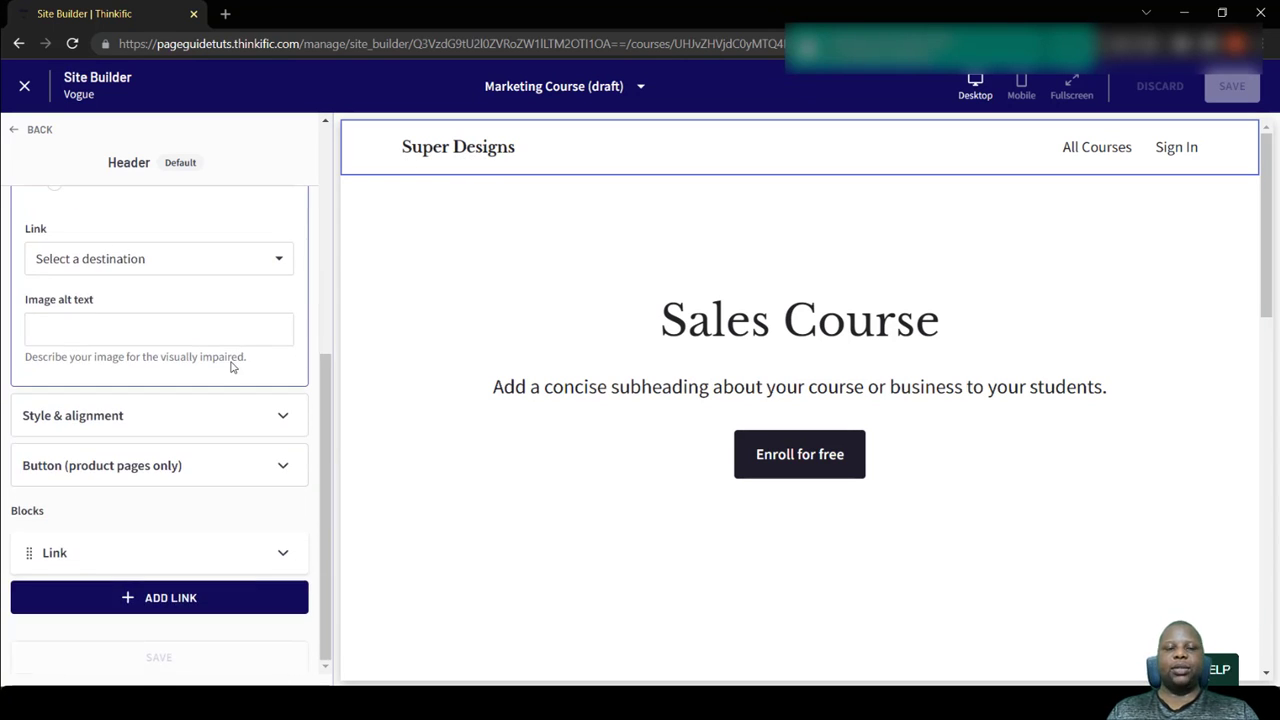
{"action": "left_click", "coordinate": [248, 328]}
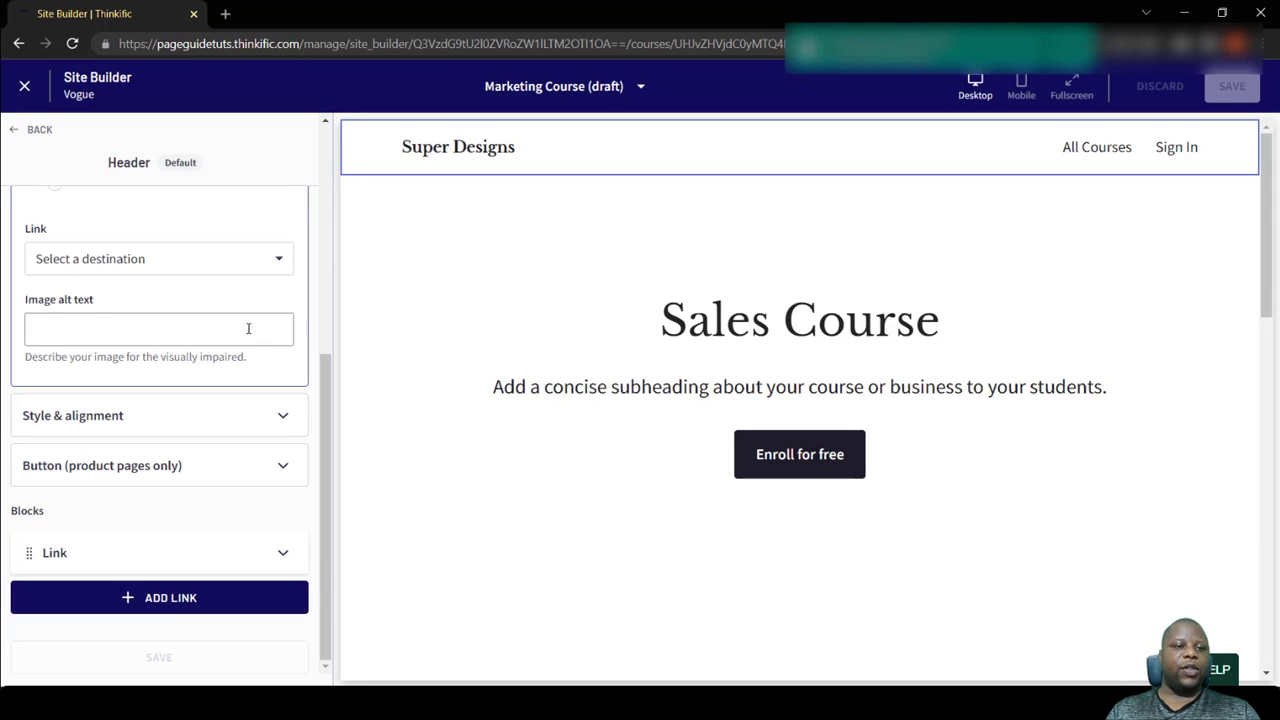
{"action": "scroll", "coordinate": [248, 328], "scroll_direction": "up", "scroll_amount": 3}
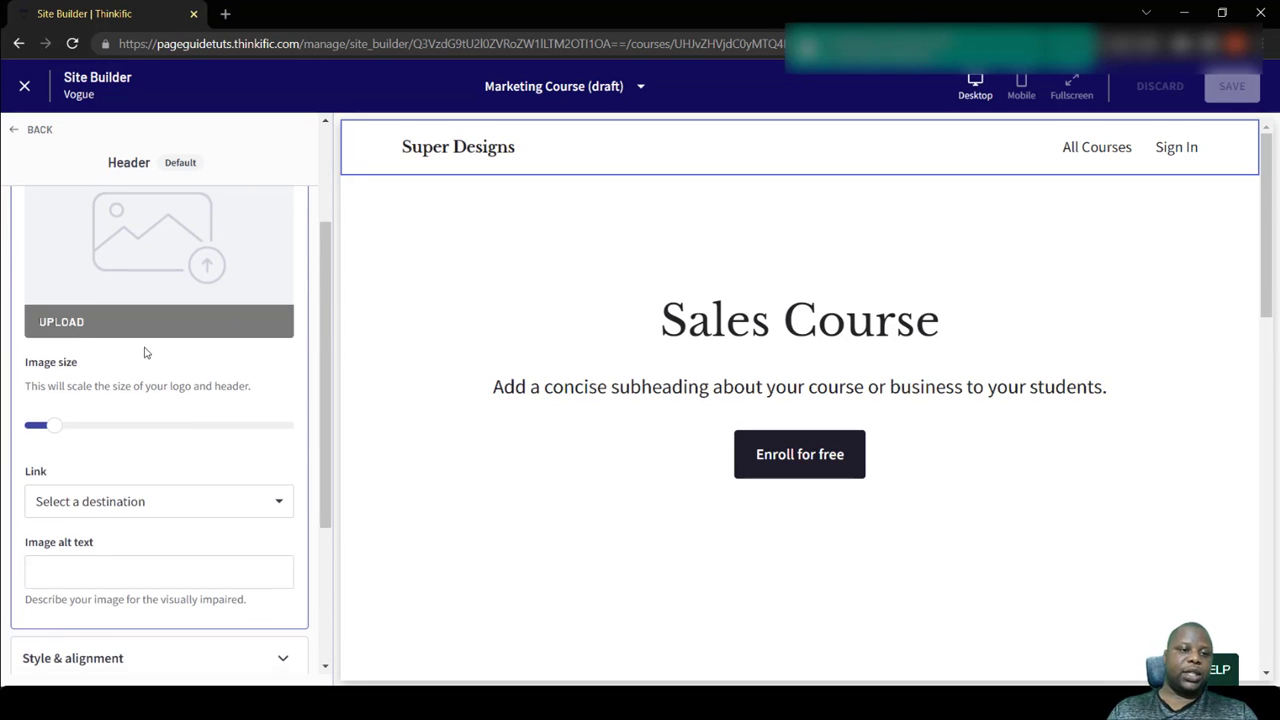
{"action": "scroll", "coordinate": [143, 355], "scroll_direction": "down", "scroll_amount": 2}
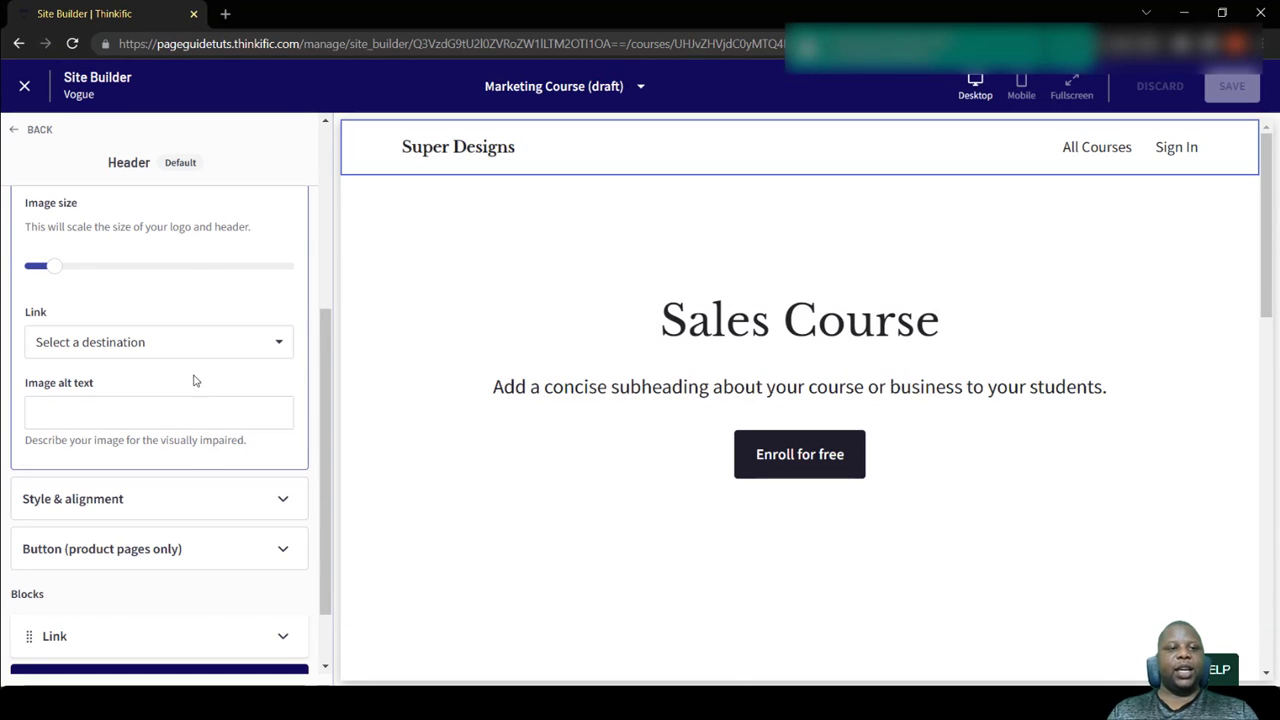
{"action": "left_click", "coordinate": [198, 350]}
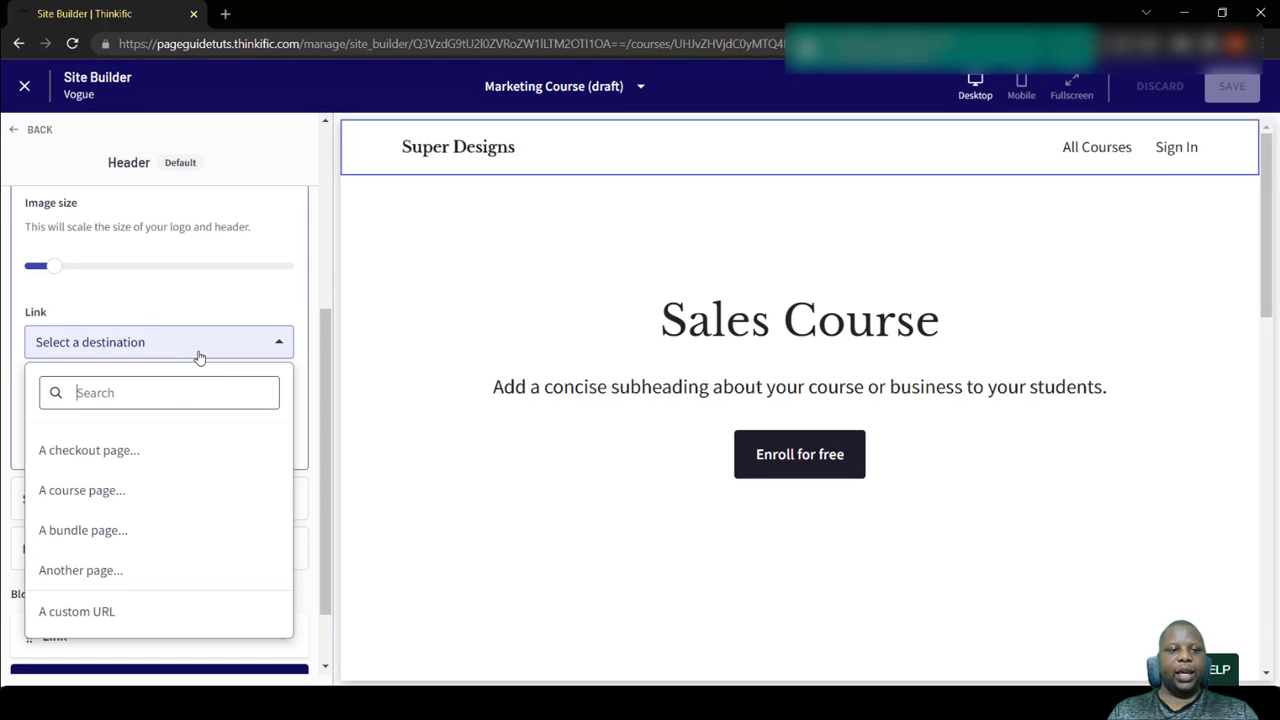
{"action": "left_click", "coordinate": [259, 247]}
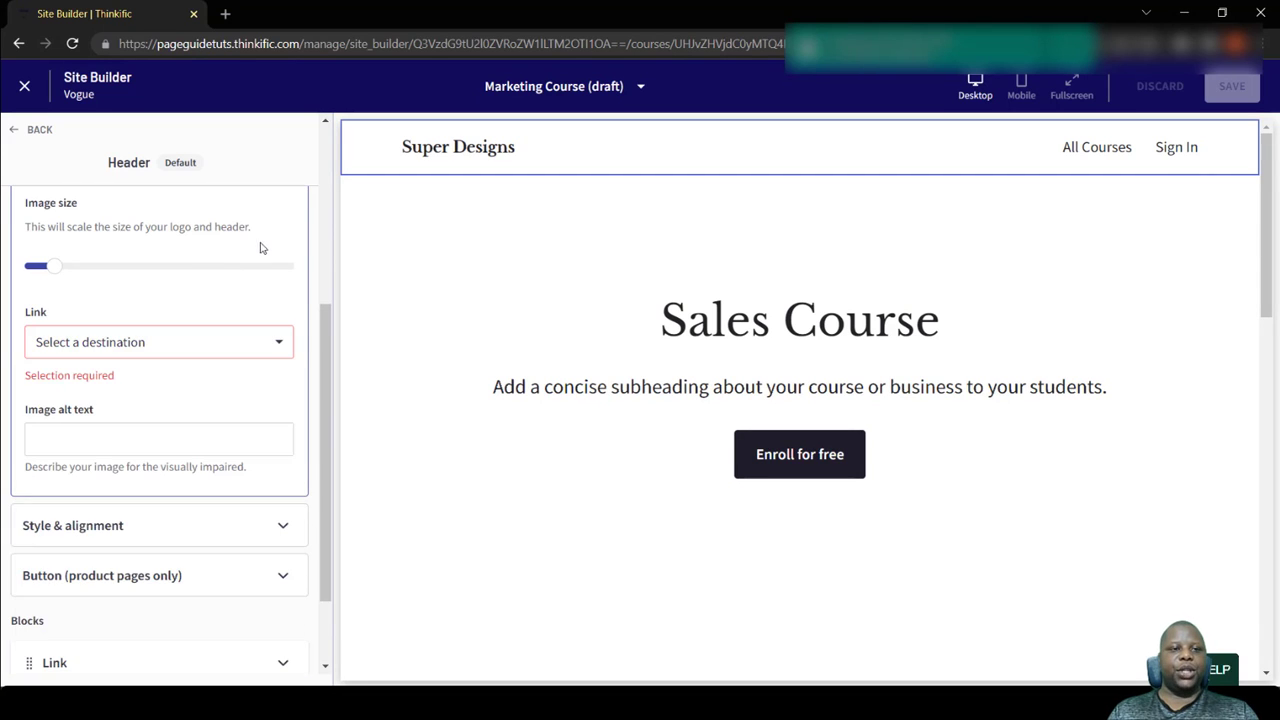
- Increase the header logo's image size to about a third of its range
{"action": "scroll", "coordinate": [191, 260], "scroll_direction": "up", "scroll_amount": 3}
{"action": "scroll", "coordinate": [120, 318], "scroll_direction": "up", "scroll_amount": 1}
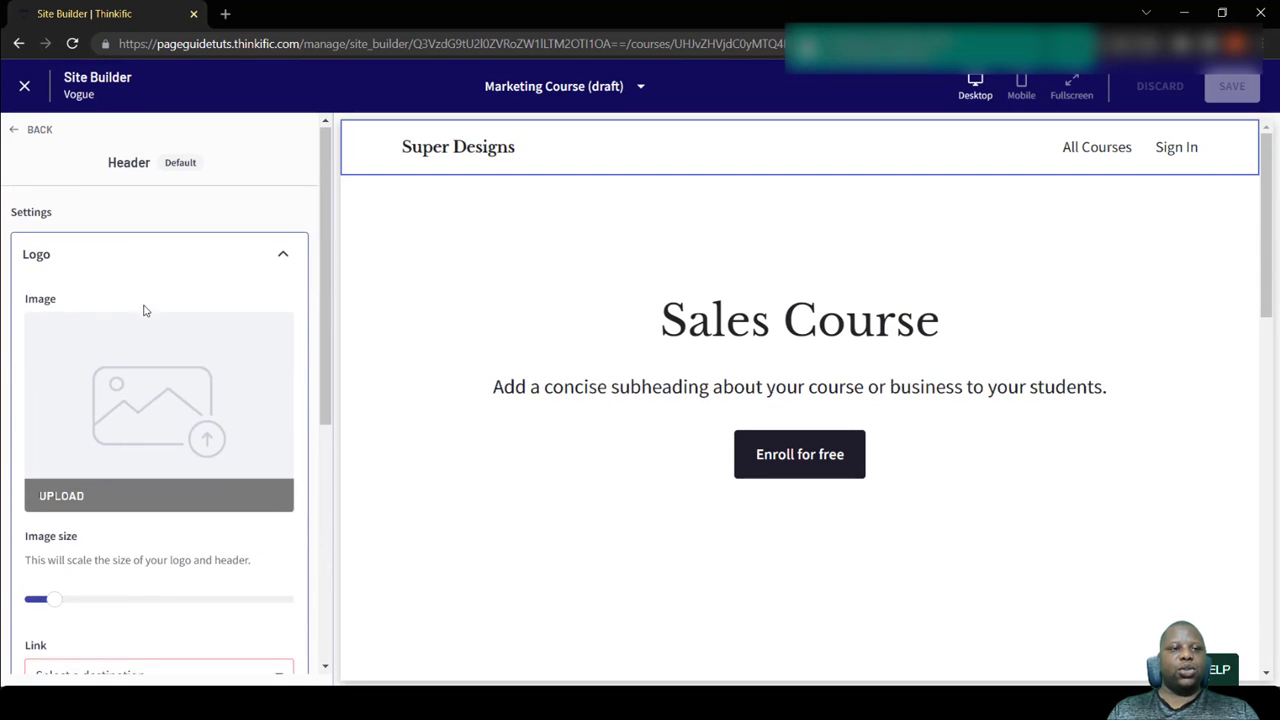
{"action": "left_click_drag", "start_coordinate": [50, 604], "coordinate": [109, 600]}
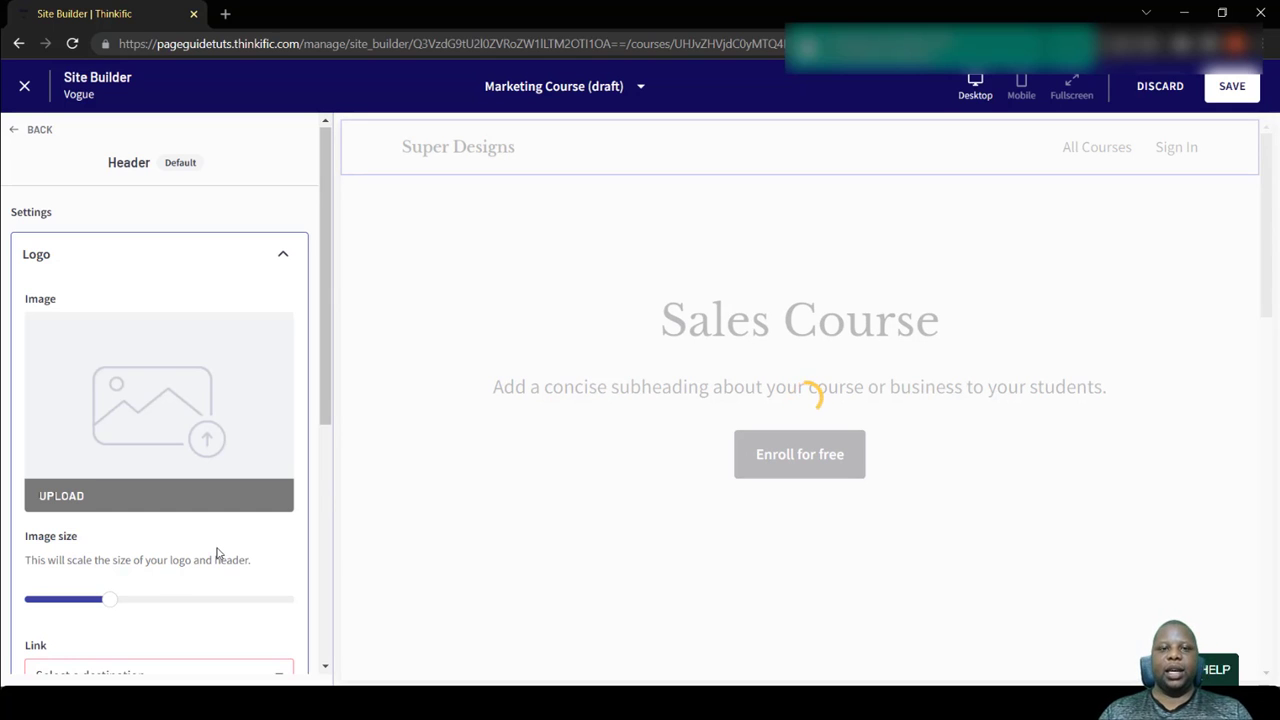
- Try left alignment for the header navigation in its style and alignment settings and restore right alignment
{"action": "scroll", "coordinate": [220, 545], "scroll_direction": "down", "scroll_amount": 5}
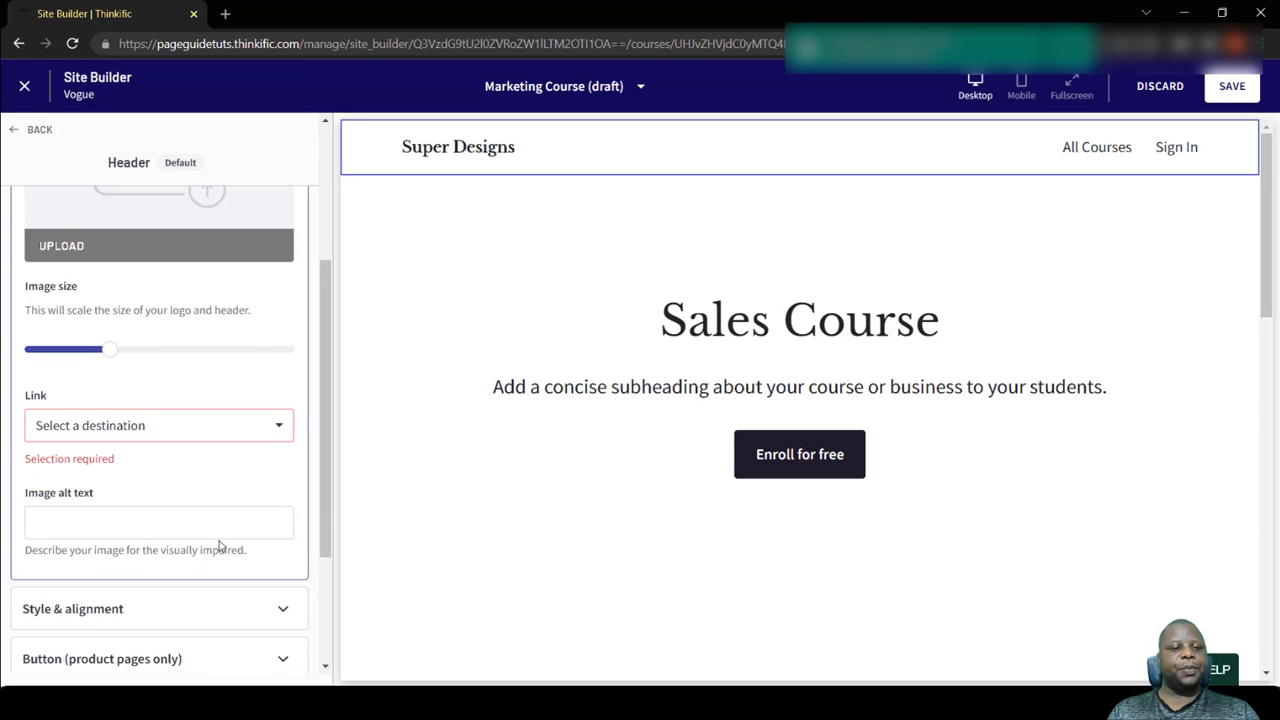
{"action": "left_click", "coordinate": [177, 431]}
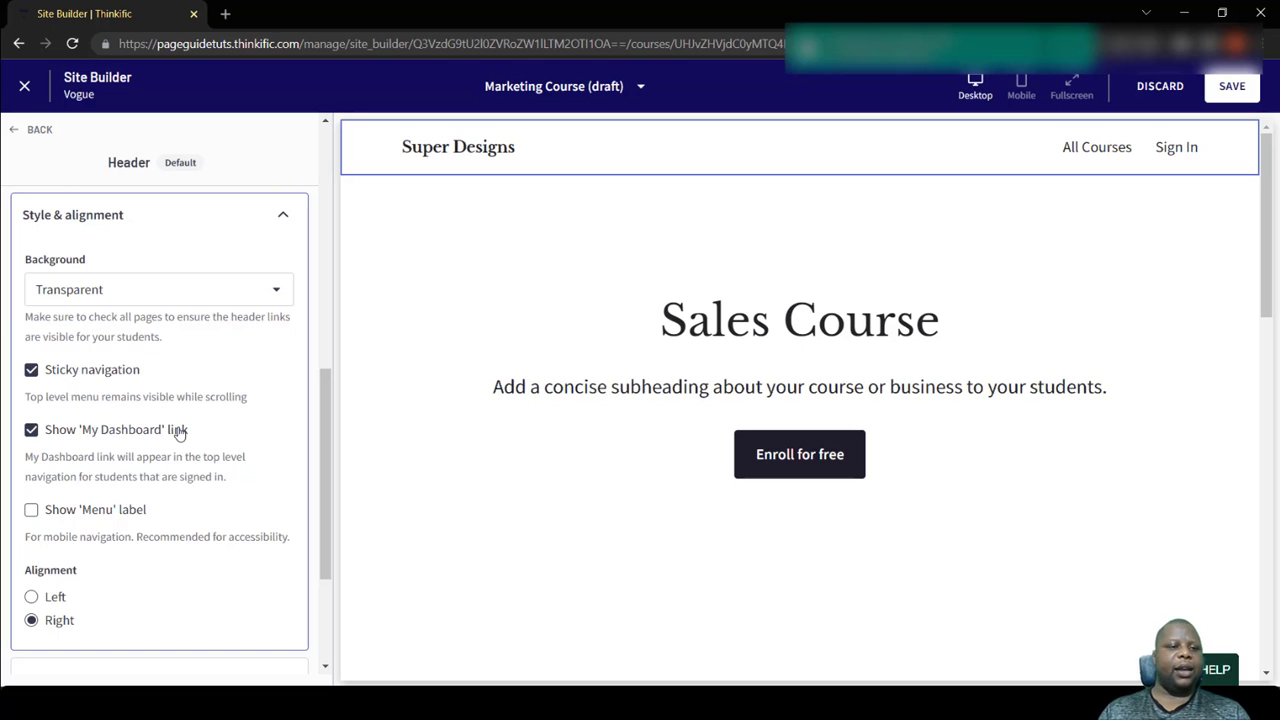
{"action": "scroll", "coordinate": [179, 432], "scroll_direction": "down", "scroll_amount": 3}
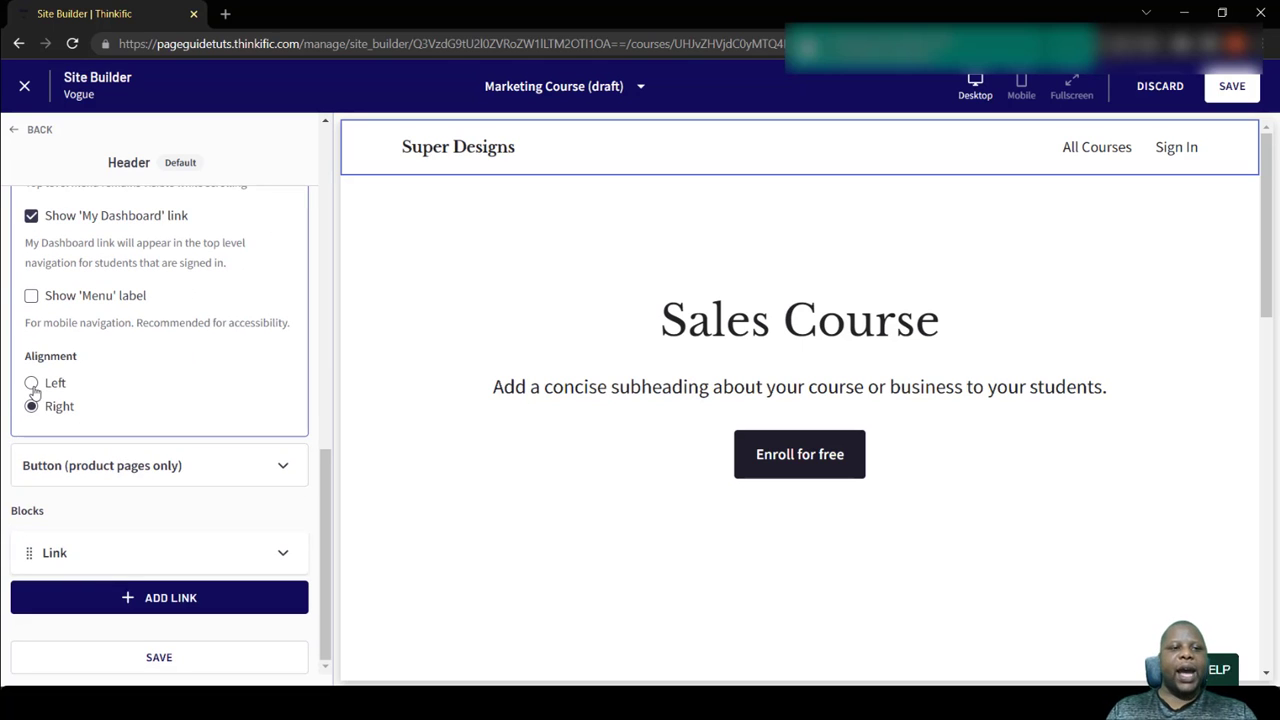
{"action": "scroll", "coordinate": [189, 425], "scroll_direction": "up", "scroll_amount": 5}
{"action": "left_click", "coordinate": [205, 424]}
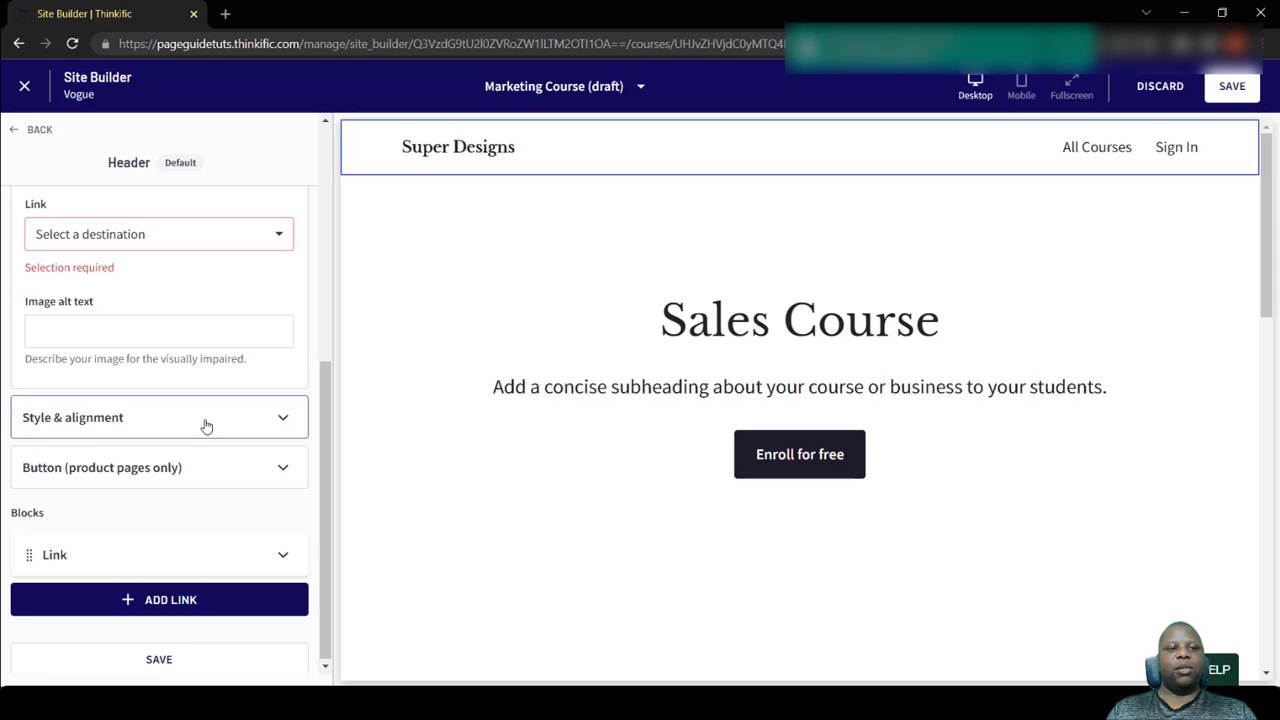
{"action": "left_click", "coordinate": [205, 424]}
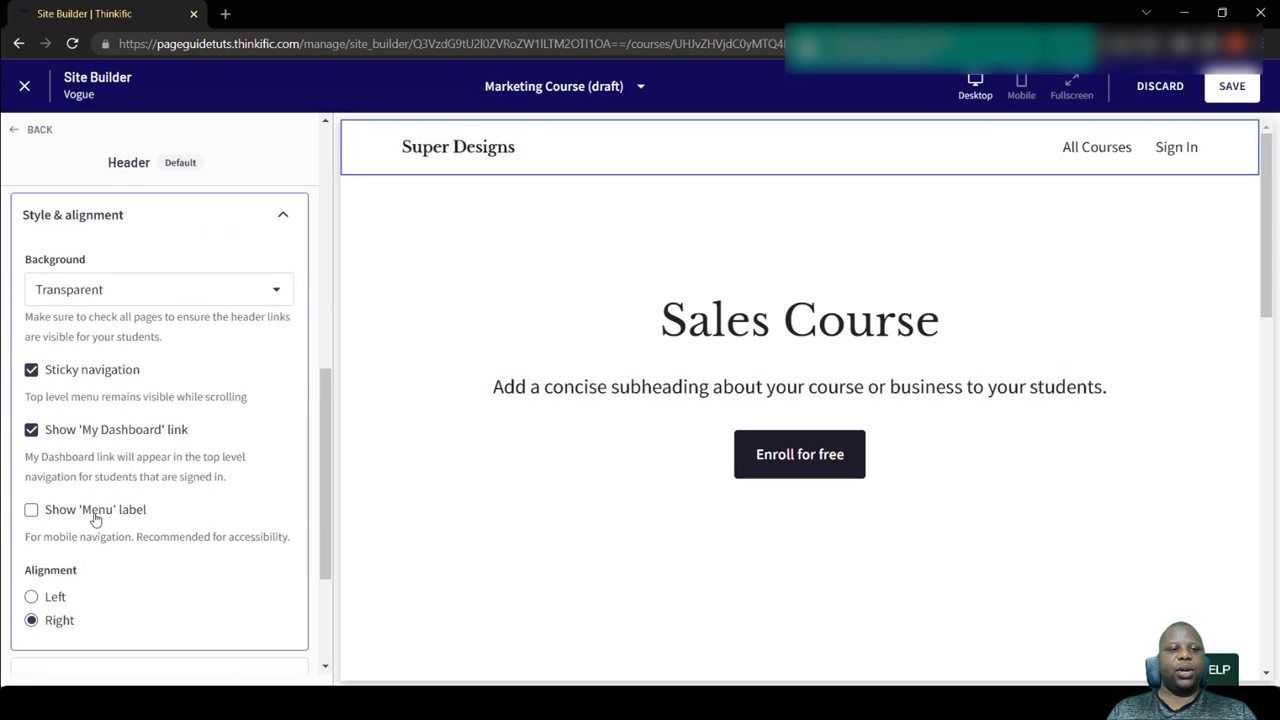
{"action": "left_click", "coordinate": [32, 597]}
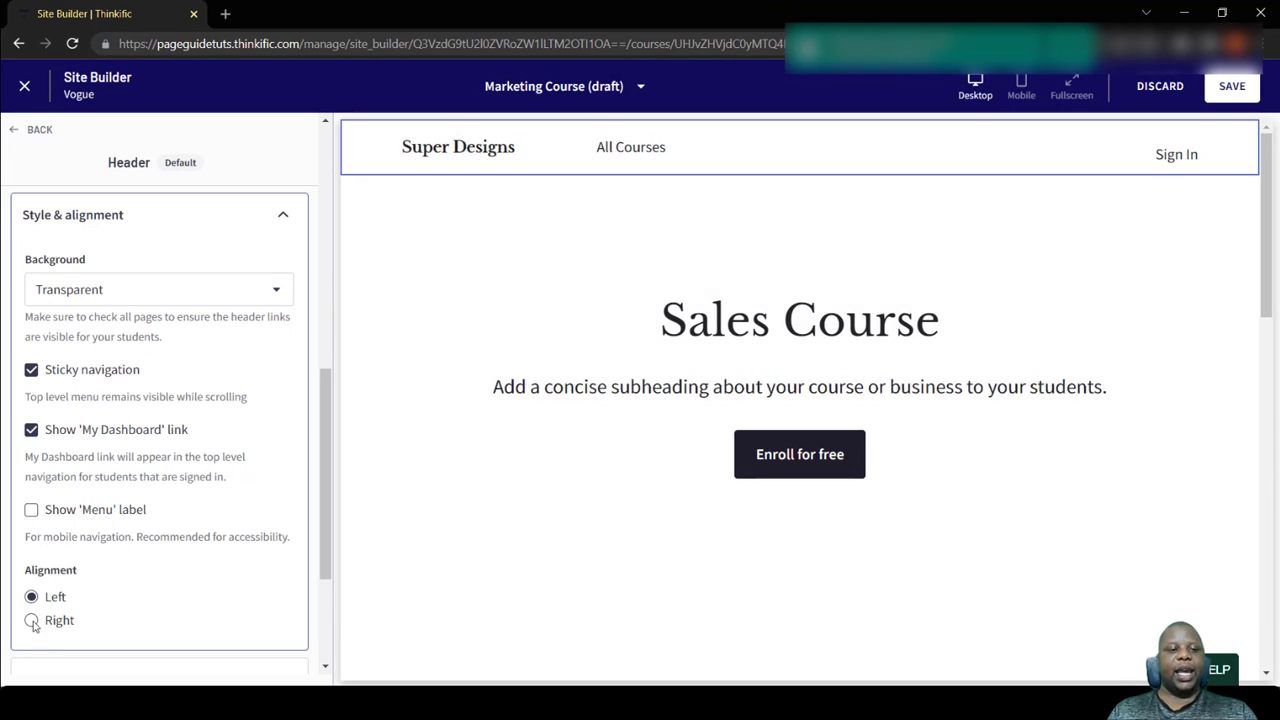
{"action": "left_click", "coordinate": [31, 621]}
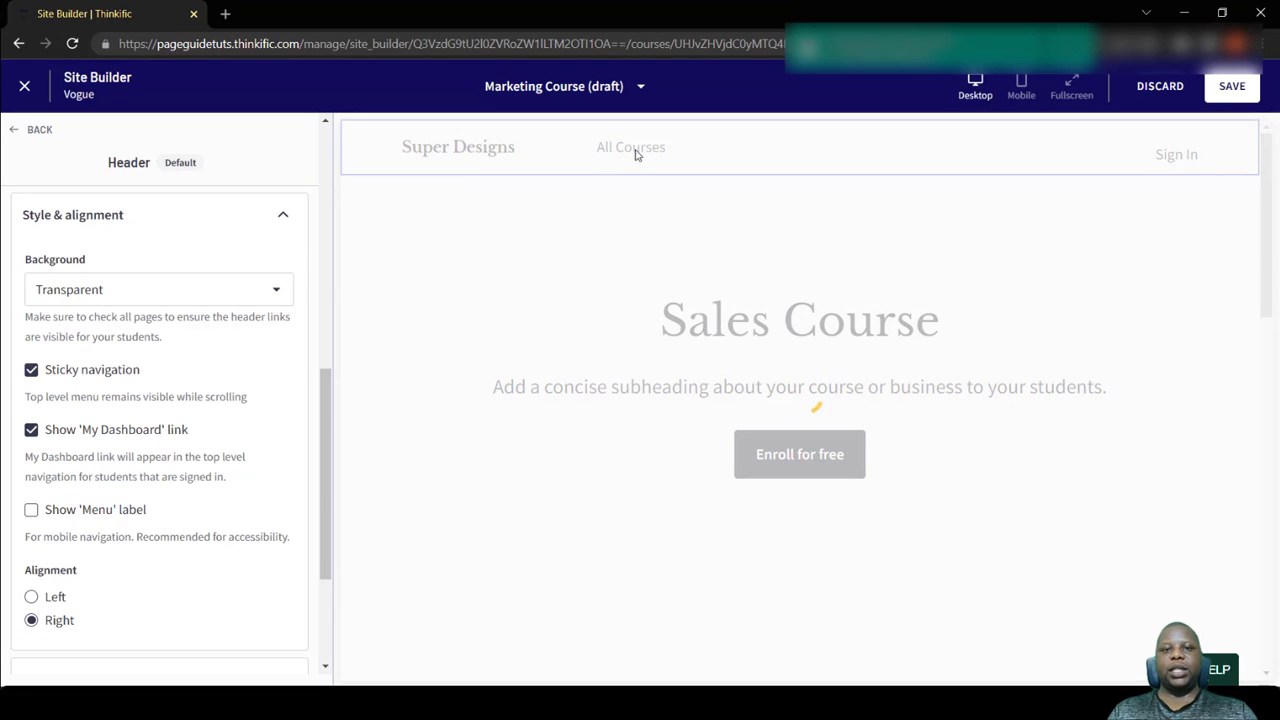
- Leave the header settings and open the heading settings of the Banner (course) section
{"action": "left_click", "coordinate": [15, 129]}
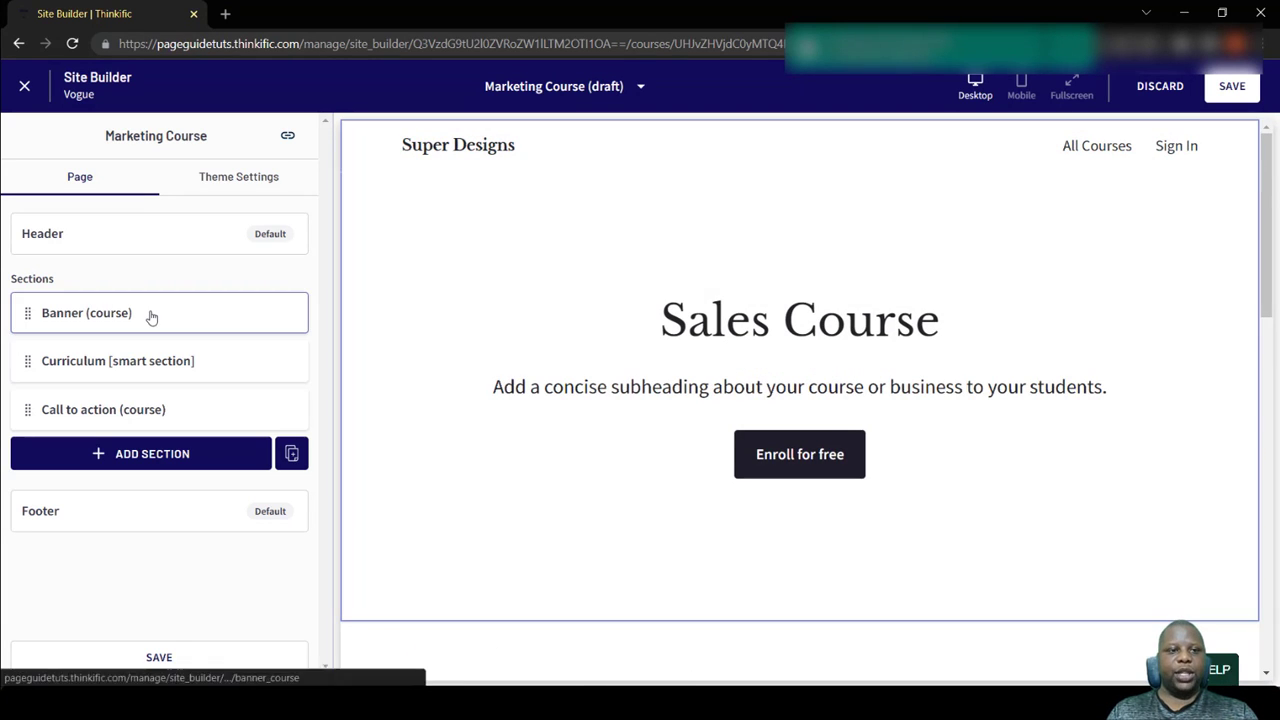
{"action": "left_click", "coordinate": [150, 317]}
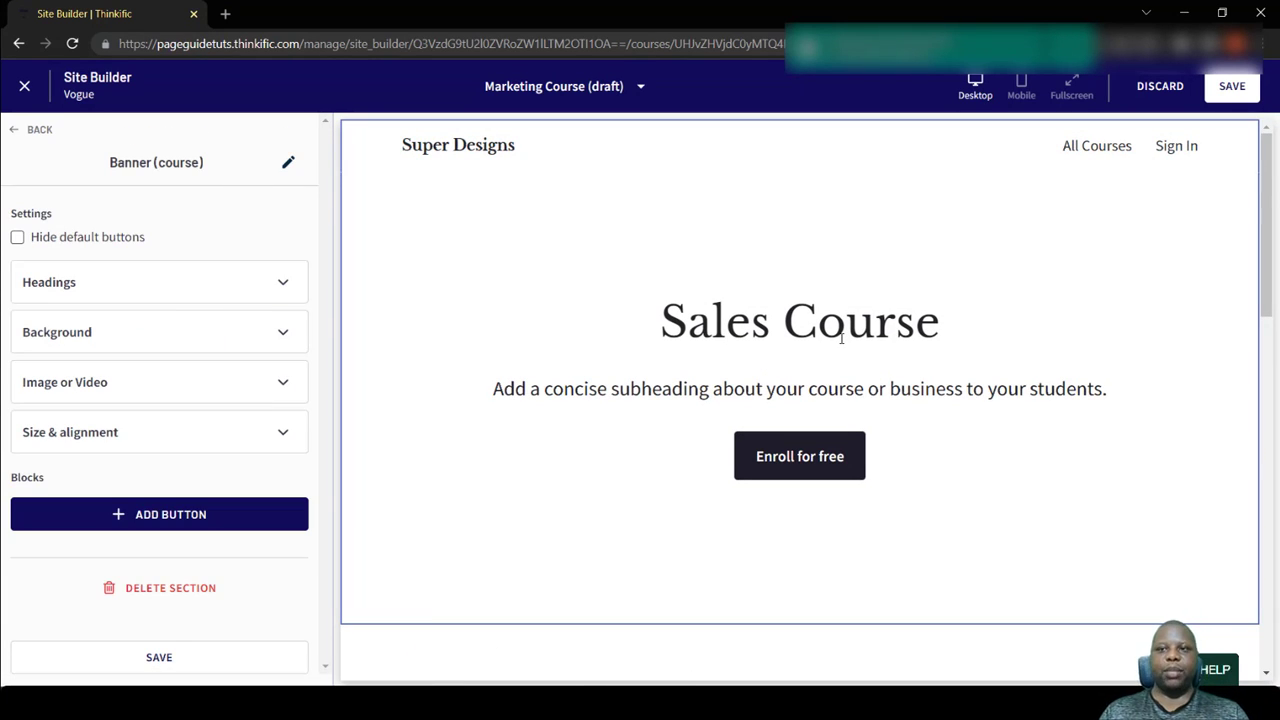
{"action": "left_click", "coordinate": [86, 290]}
{"action": "left_click", "coordinate": [14, 135]}
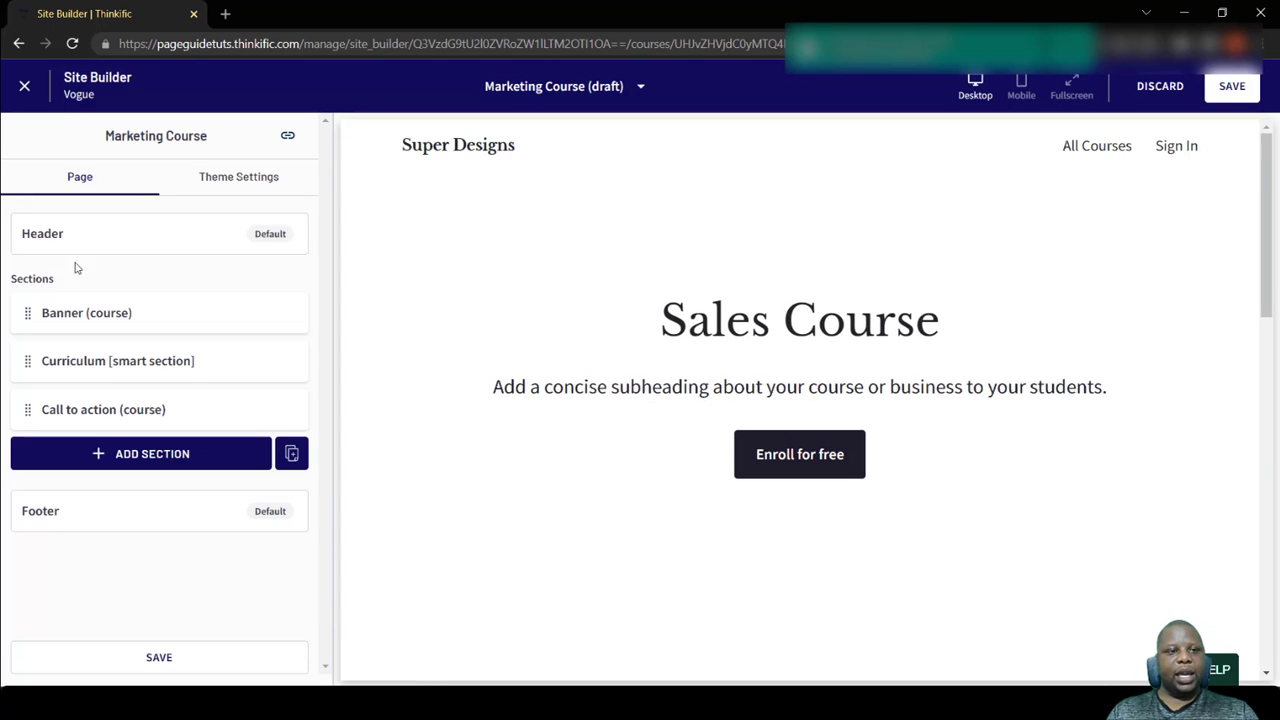
{"action": "left_click", "coordinate": [65, 316]}
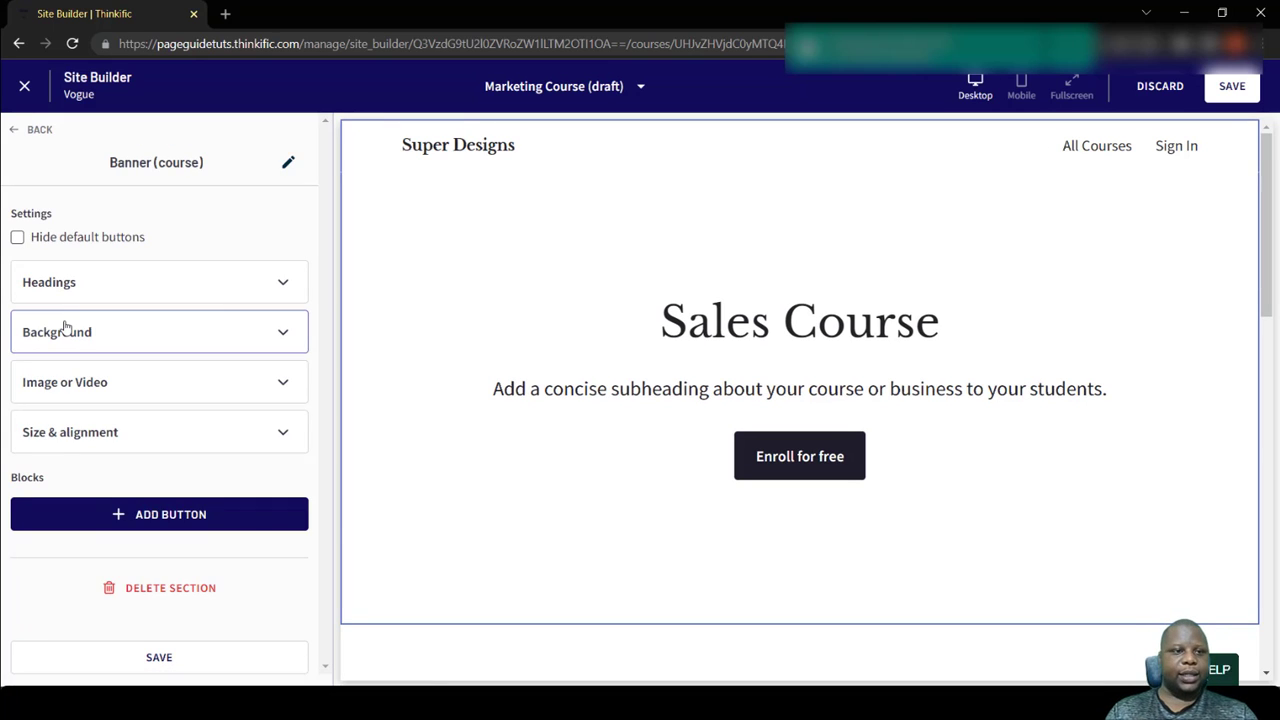
{"action": "left_click", "coordinate": [120, 282]}
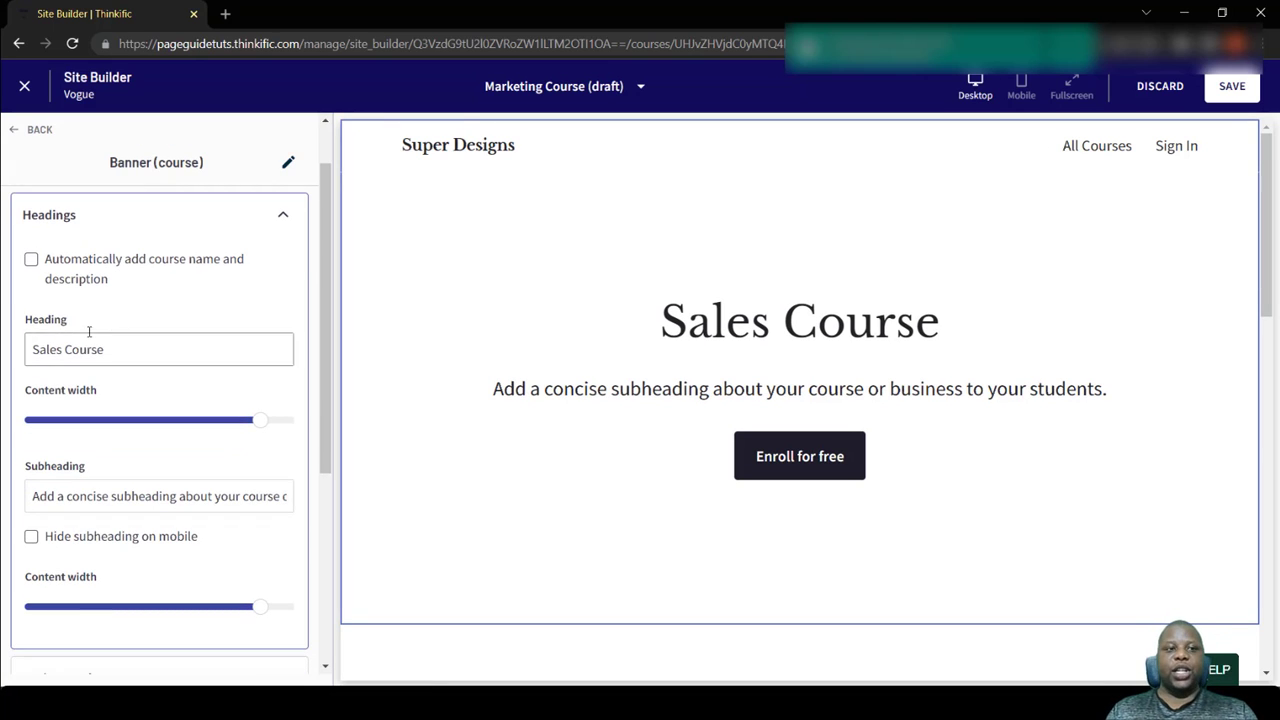
- Try the banner's automatic course name and description, turn it off again, and reduce the heading's content width to about 70% of its range
{"action": "left_click", "coordinate": [32, 261]}
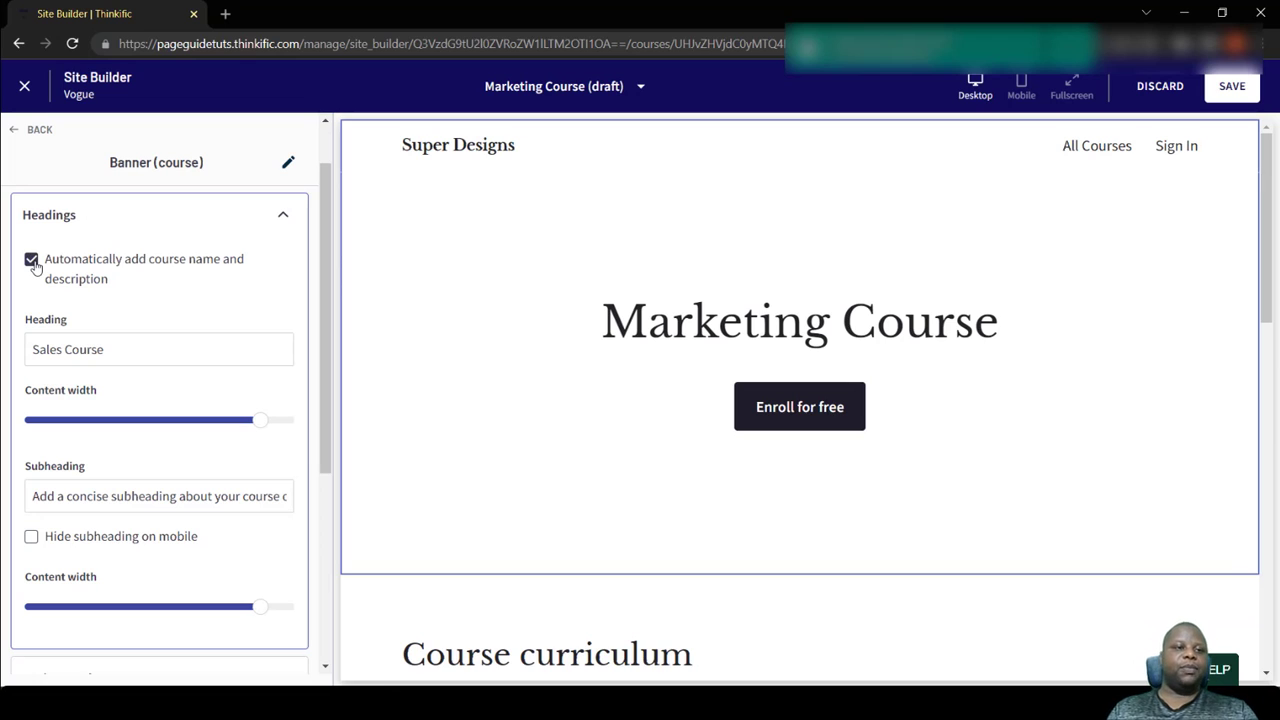
{"action": "left_click", "coordinate": [31, 261]}
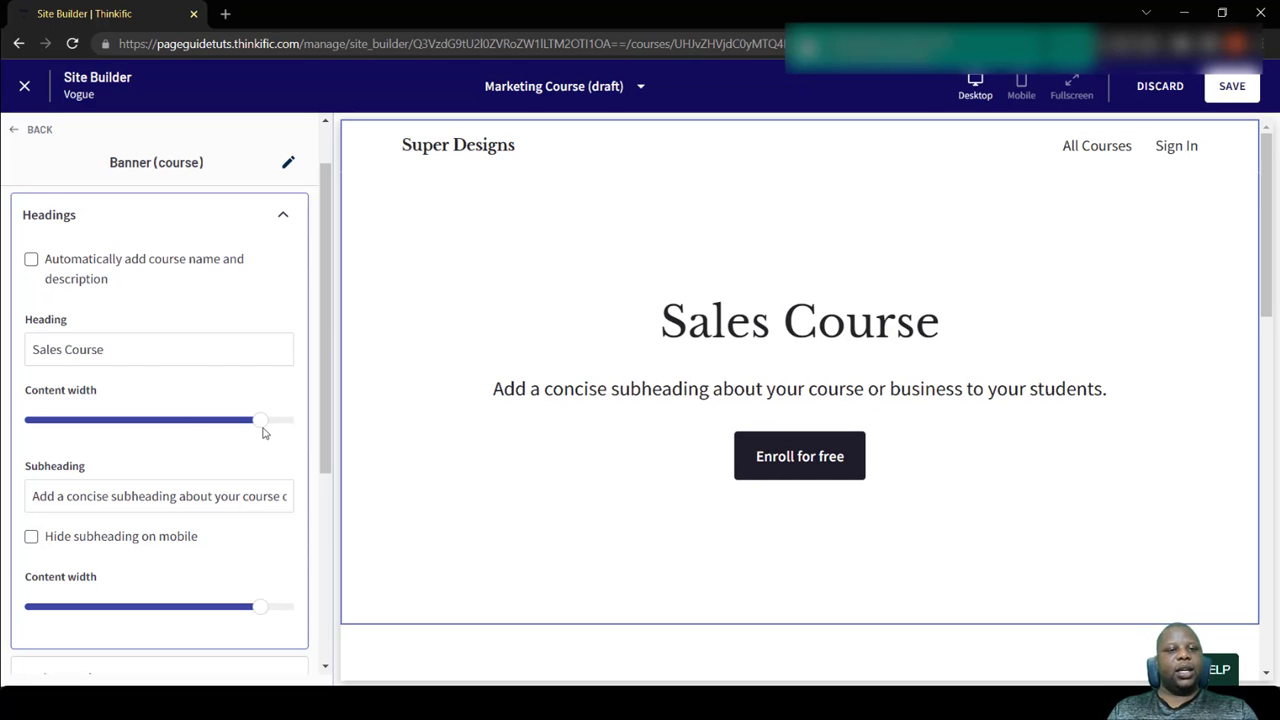
{"action": "left_click_drag", "start_coordinate": [264, 432], "coordinate": [210, 431]}
- Review the banner's background color, image and overlay options and its height, content alignment and media alignment settings
{"action": "scroll", "coordinate": [214, 431], "scroll_direction": "down", "scroll_amount": 2}
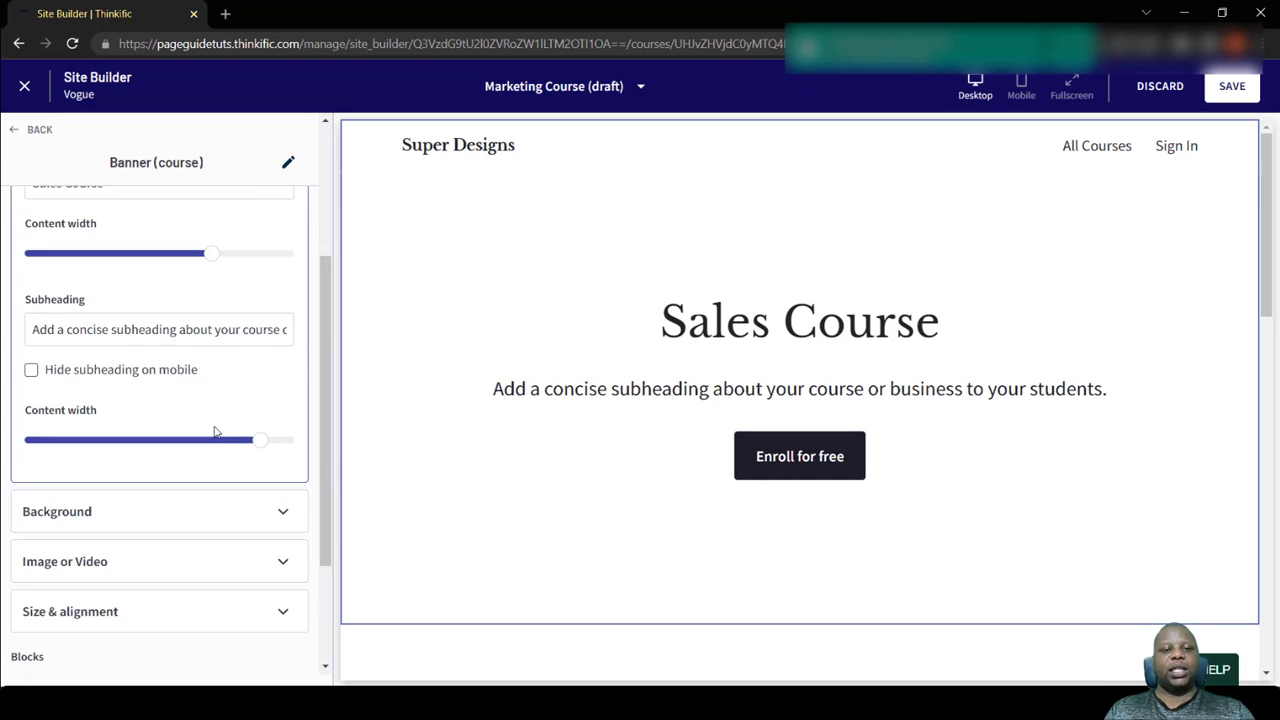
{"action": "left_click", "coordinate": [203, 527]}
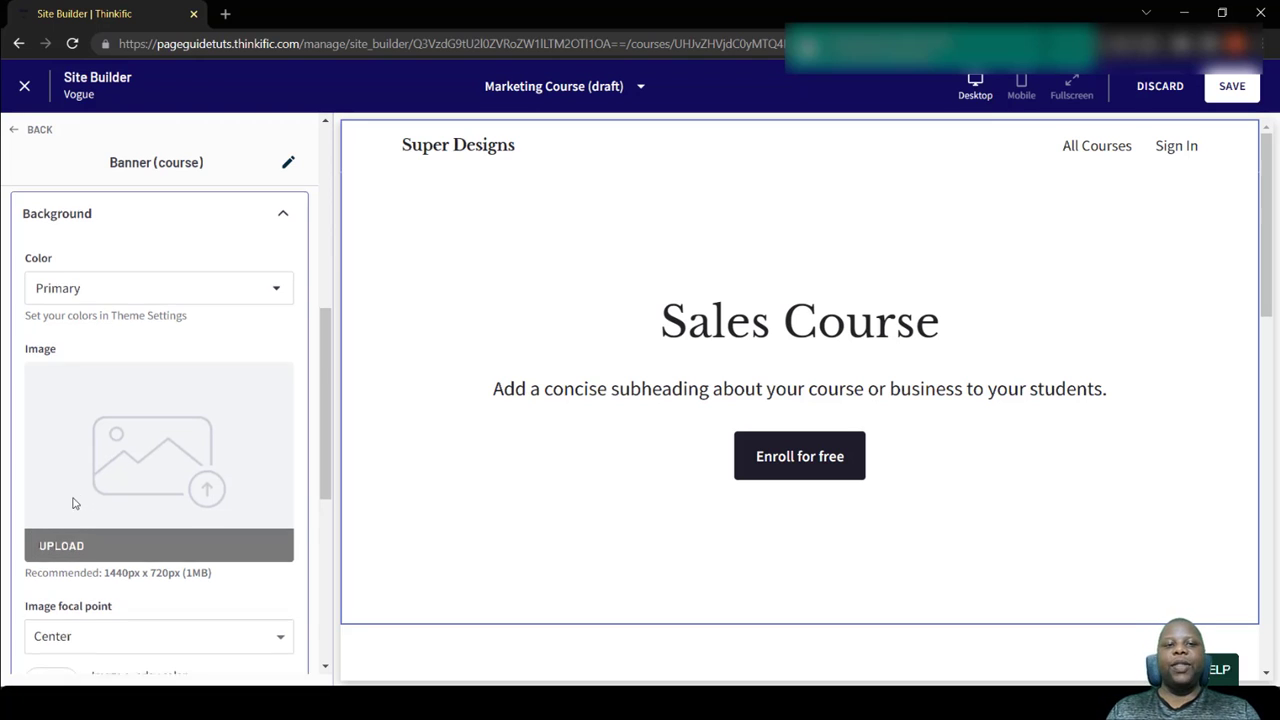
{"action": "scroll", "coordinate": [75, 505], "scroll_direction": "down", "scroll_amount": 2}
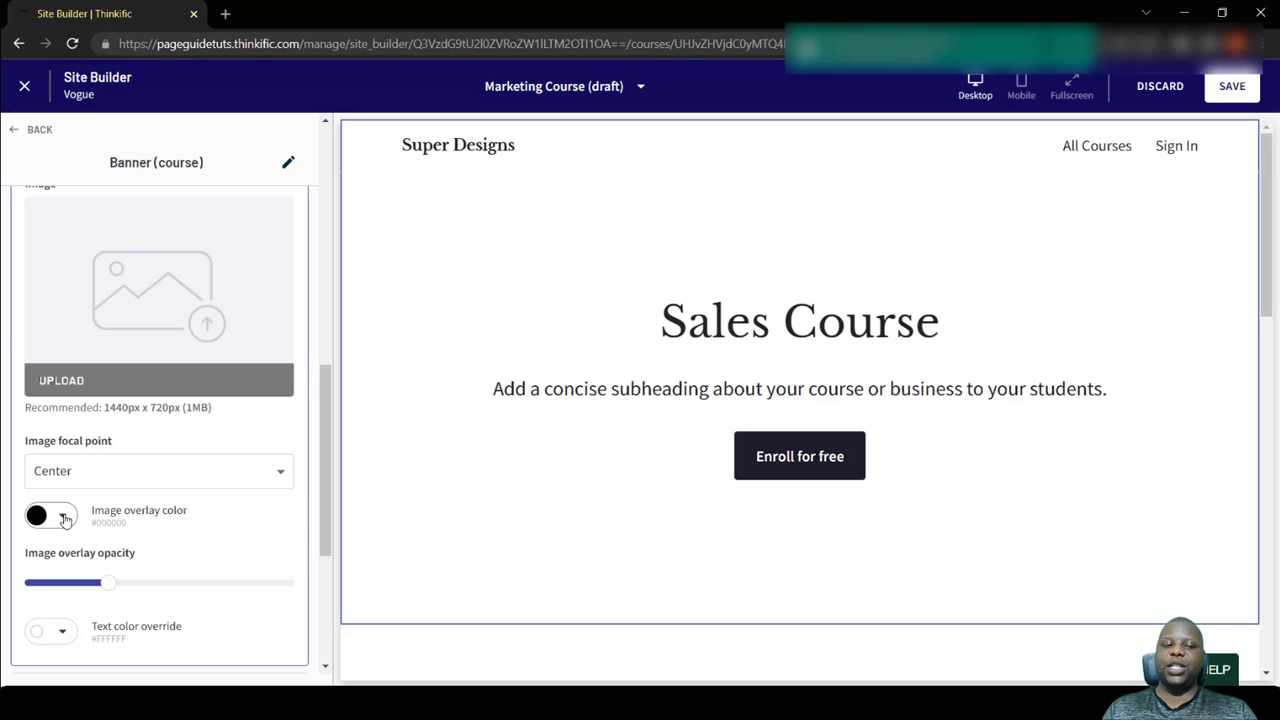
{"action": "scroll", "coordinate": [115, 622], "scroll_direction": "down", "scroll_amount": 3}
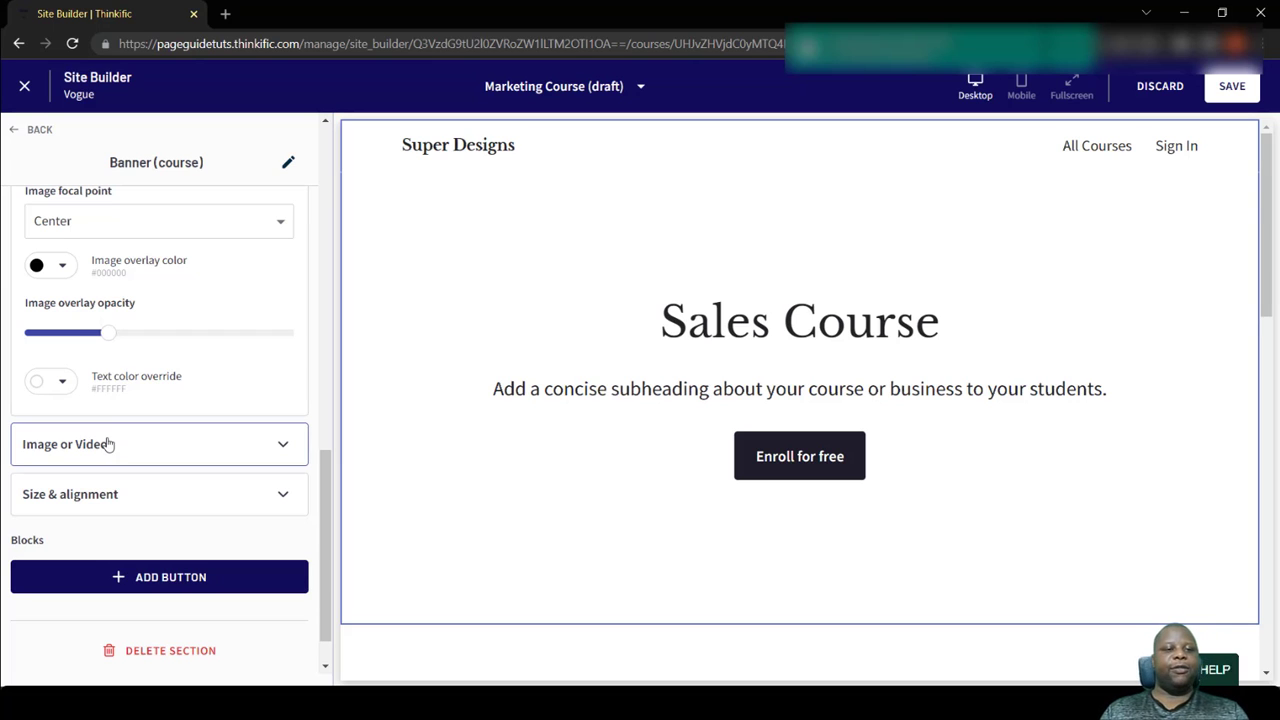
{"action": "left_click", "coordinate": [189, 499]}
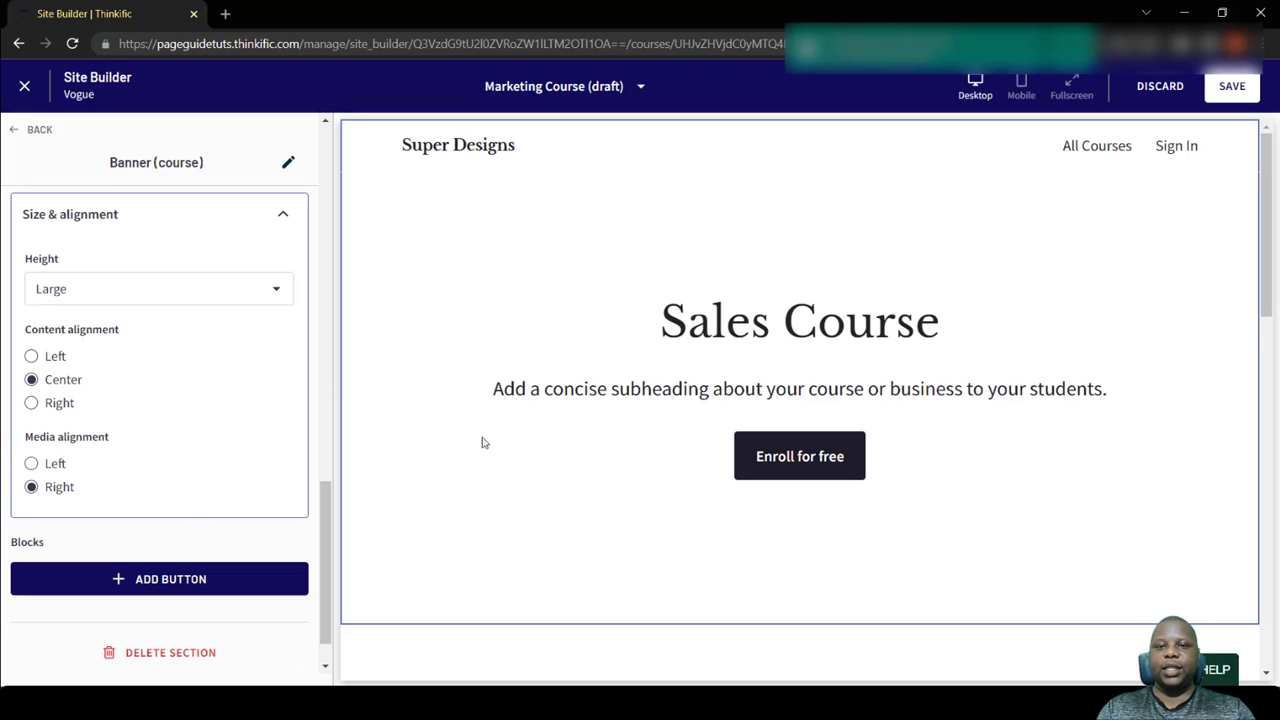
- Try right and left content alignment for the banner and restore center alignment
{"action": "scroll", "coordinate": [573, 357], "scroll_direction": "down", "scroll_amount": 3}
{"action": "scroll", "coordinate": [571, 357], "scroll_direction": "up", "scroll_amount": 3}
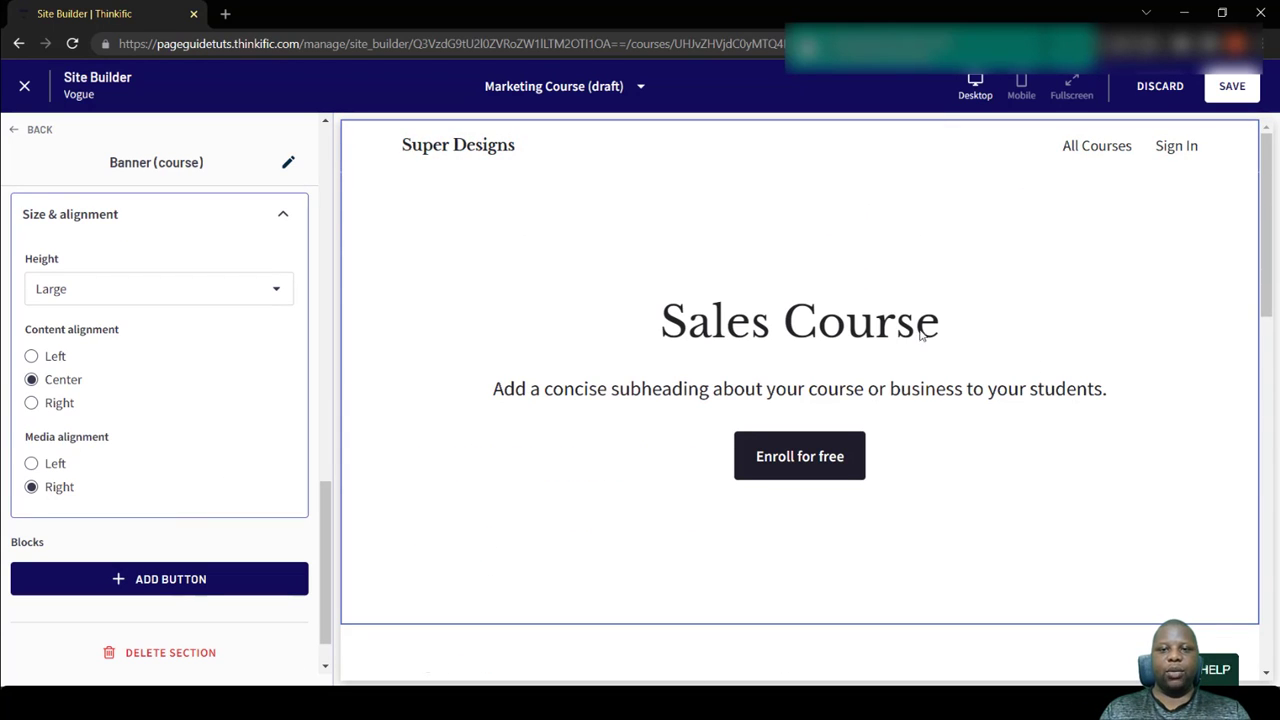
{"action": "left_click", "coordinate": [34, 405]}
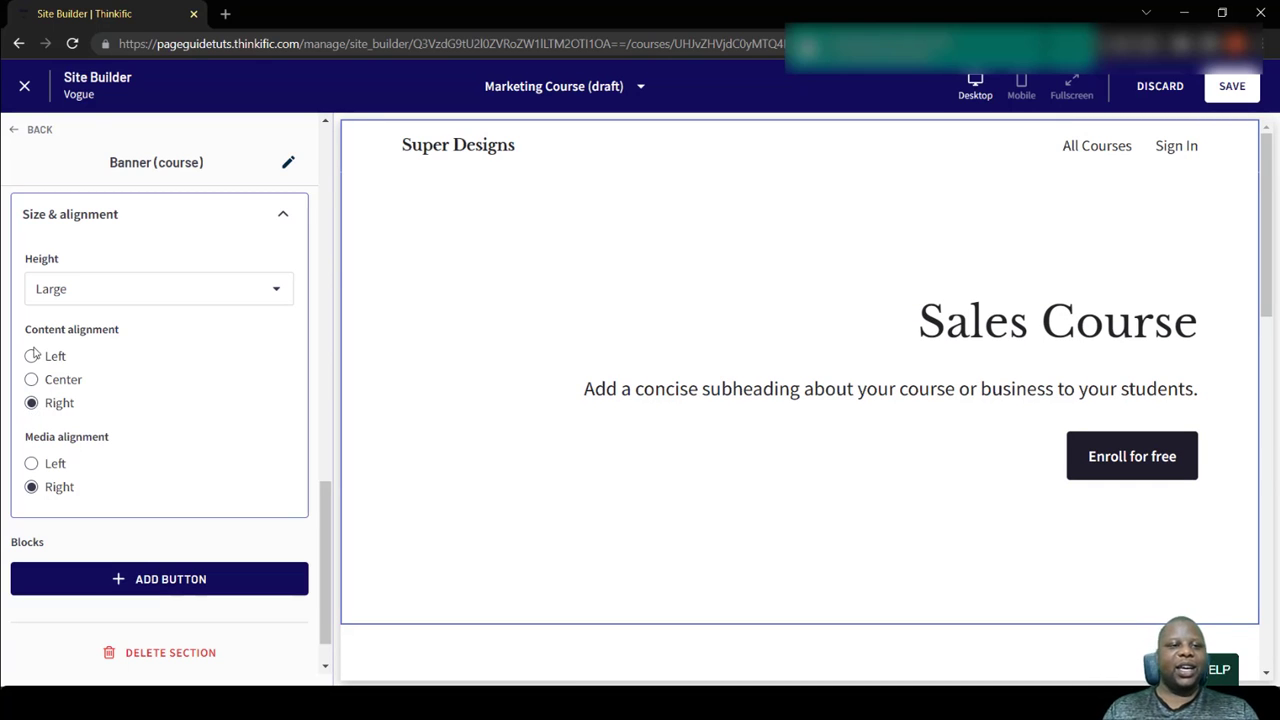
{"action": "left_click", "coordinate": [33, 357]}
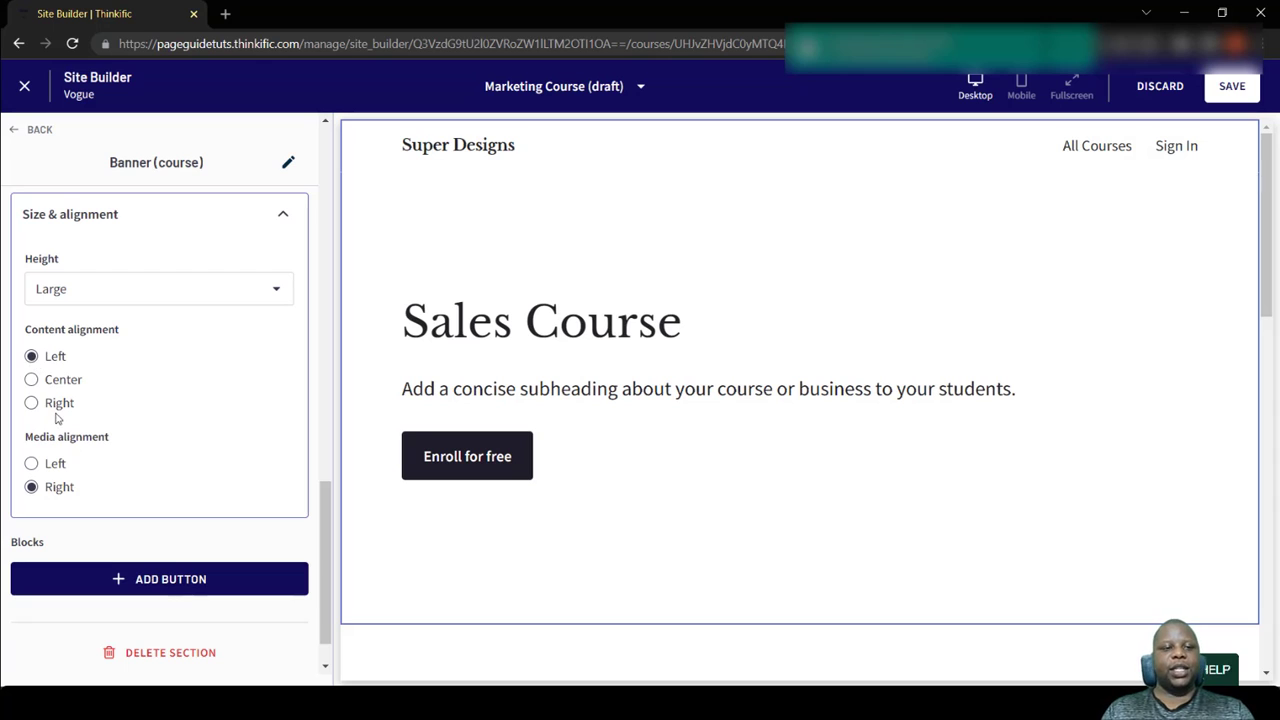
{"action": "left_click", "coordinate": [31, 380]}
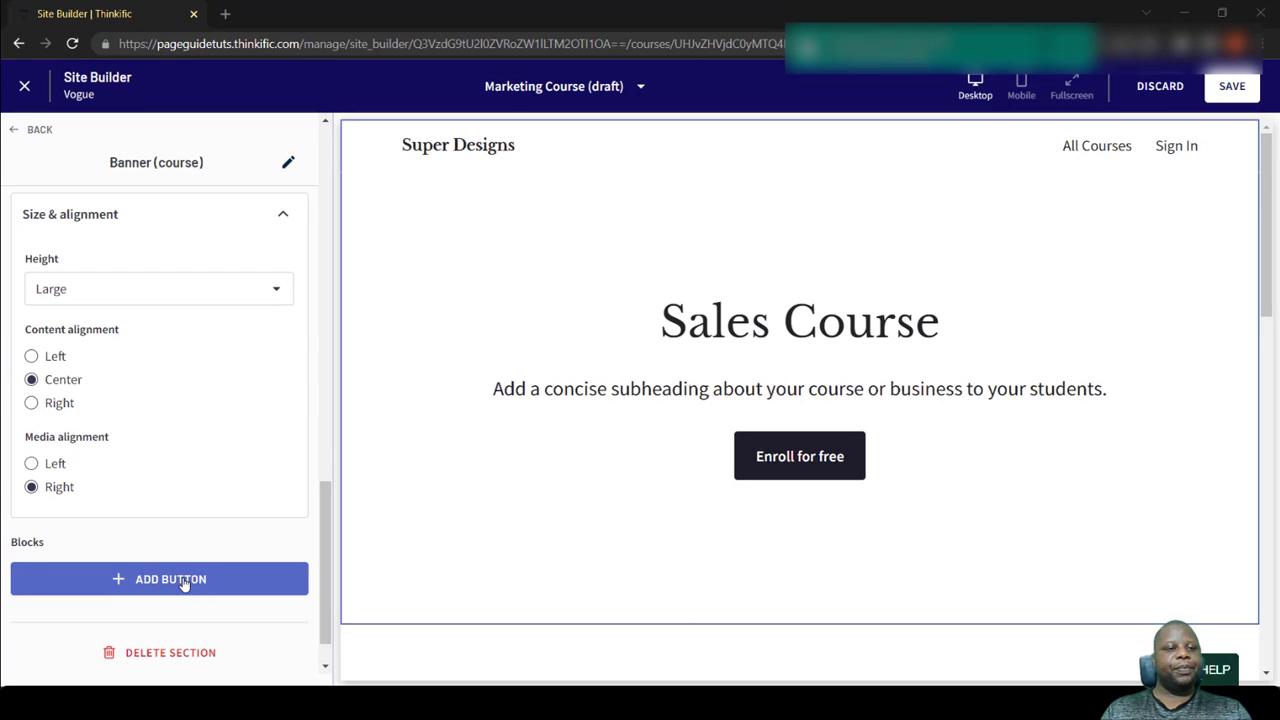
- Leave the banner settings, look over the Curriculum smart section's settings and return to the page overview
{"action": "left_click", "coordinate": [26, 129]}
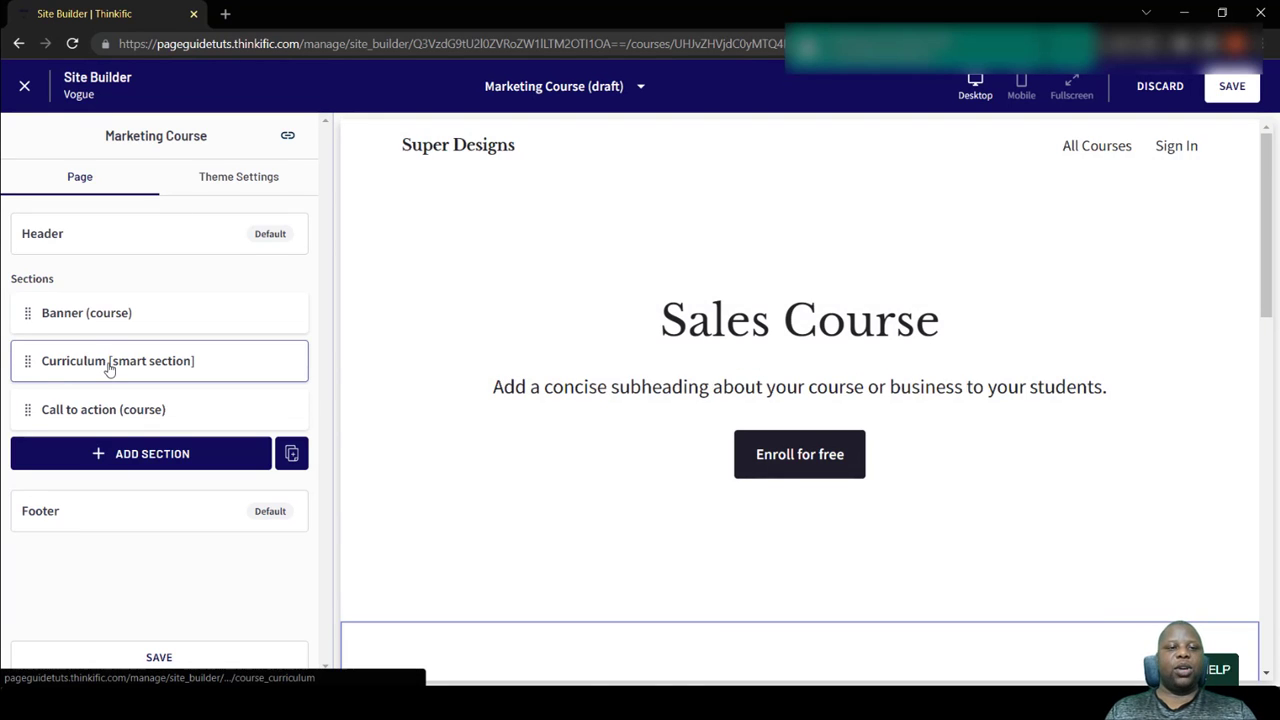
{"action": "left_click", "coordinate": [109, 363]}
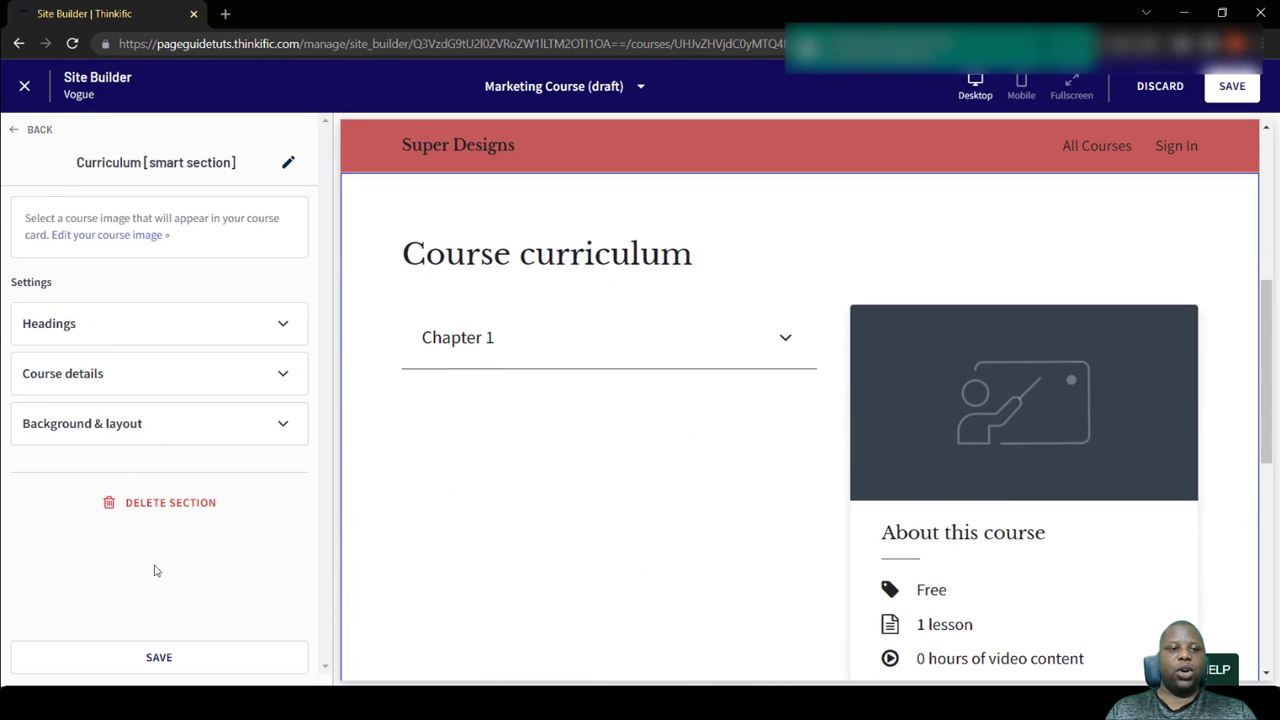
{"action": "left_click", "coordinate": [22, 131]}
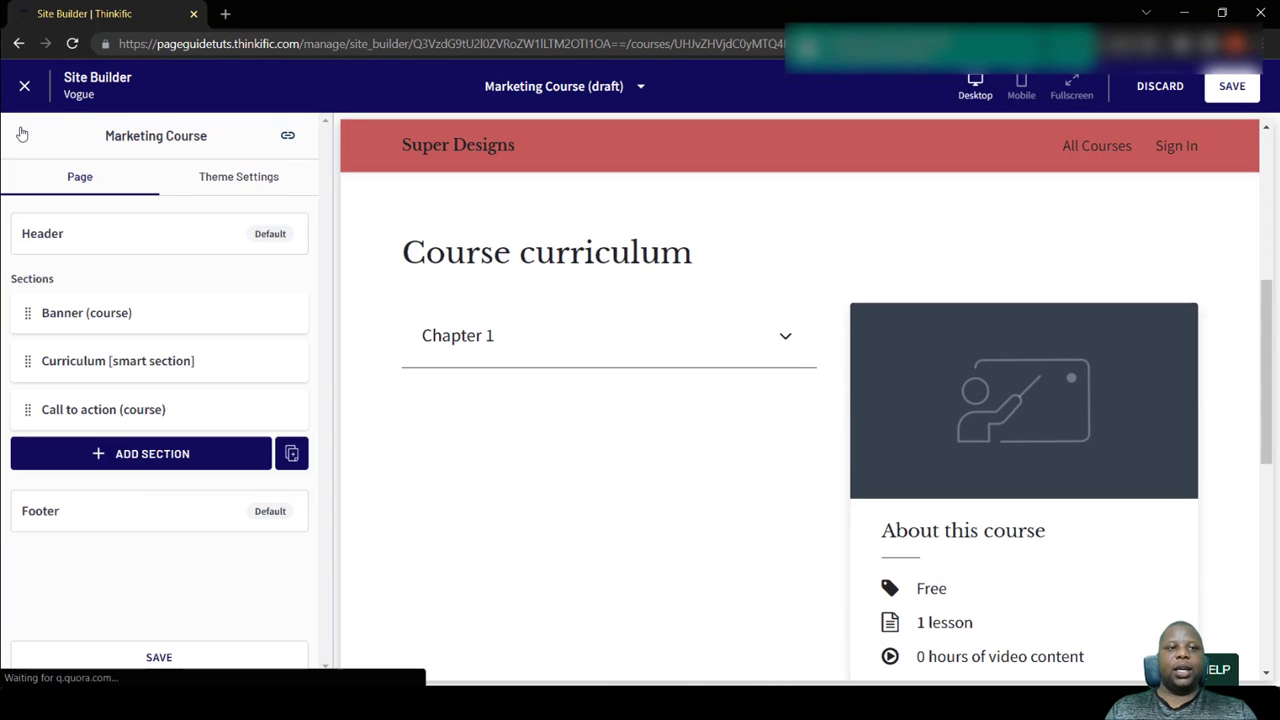
- Add a Video section to the Marketing Course page from the available section types
{"action": "left_click", "coordinate": [166, 452]}
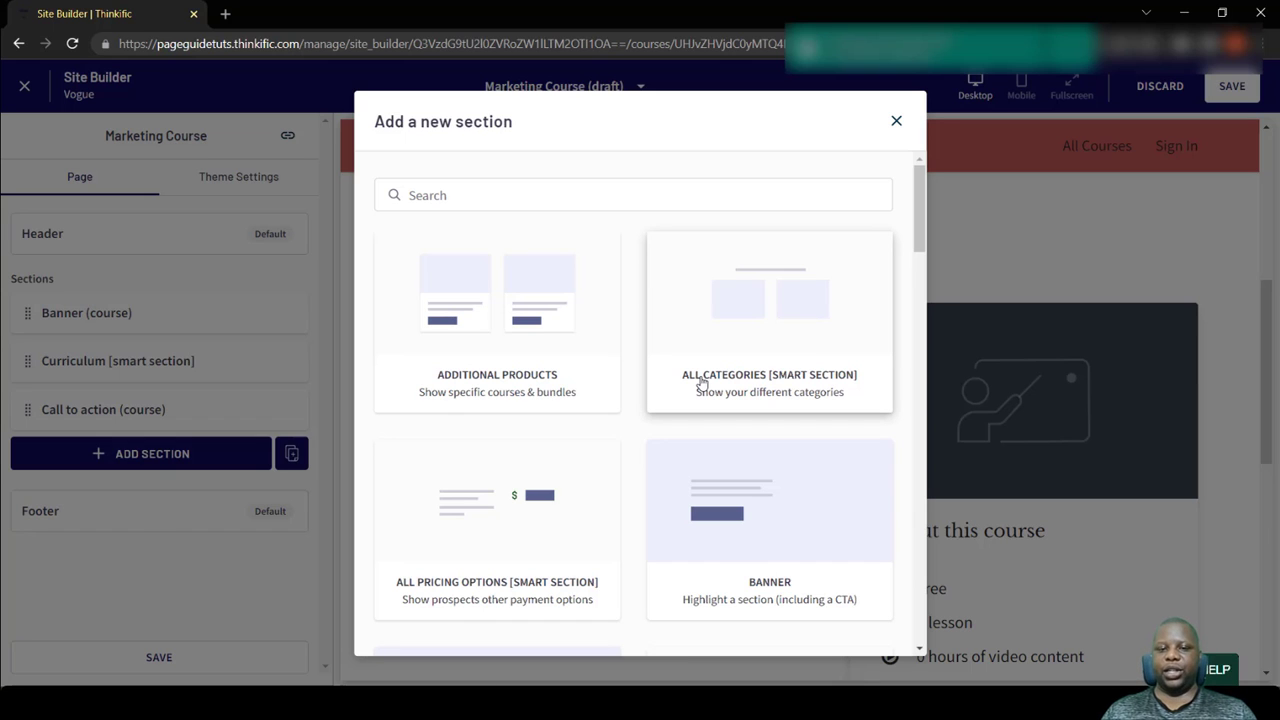
{"action": "scroll", "coordinate": [610, 400], "scroll_direction": "down", "scroll_amount": 2}
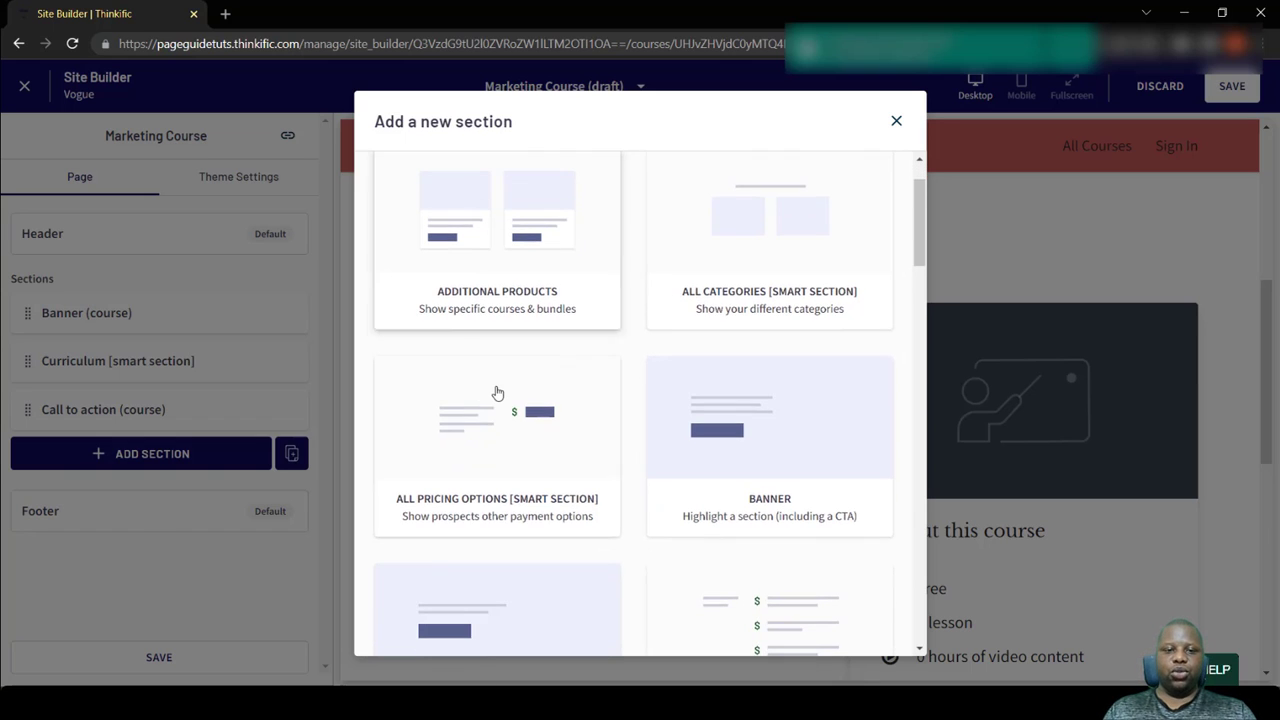
{"action": "scroll", "coordinate": [726, 420], "scroll_direction": "down", "scroll_amount": 4}
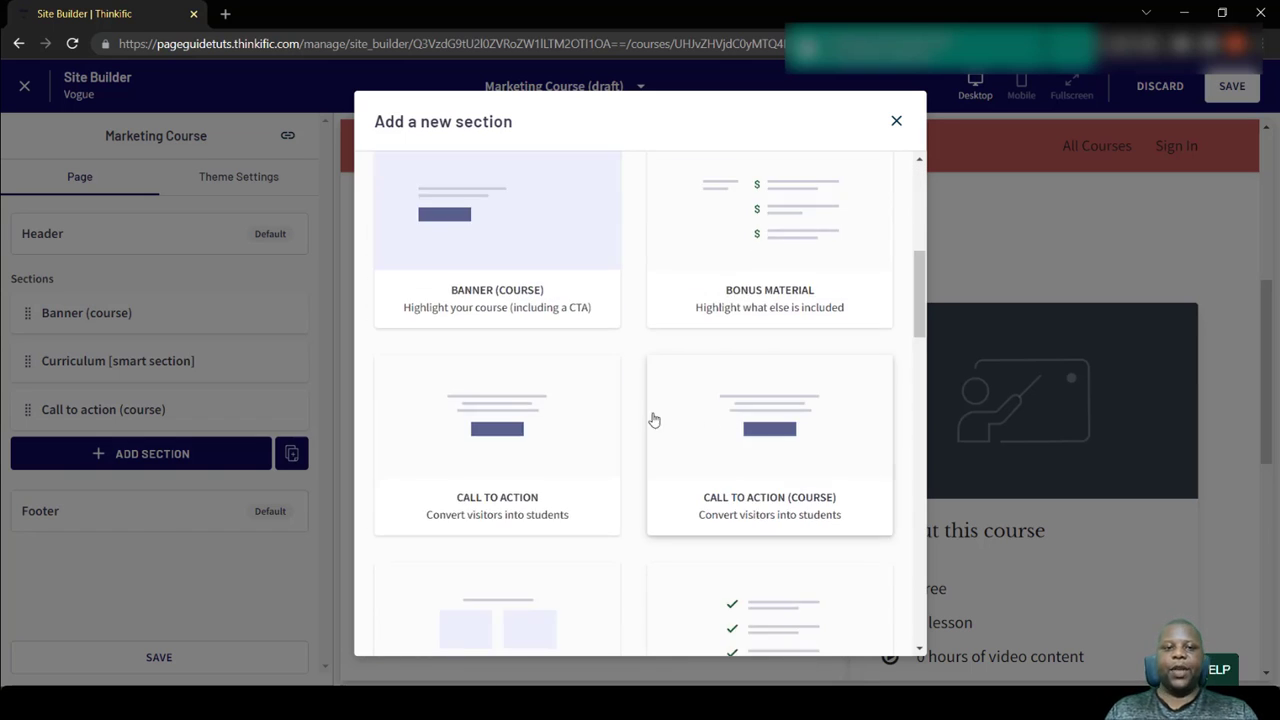
{"action": "scroll", "coordinate": [522, 514], "scroll_direction": "down", "scroll_amount": 3}
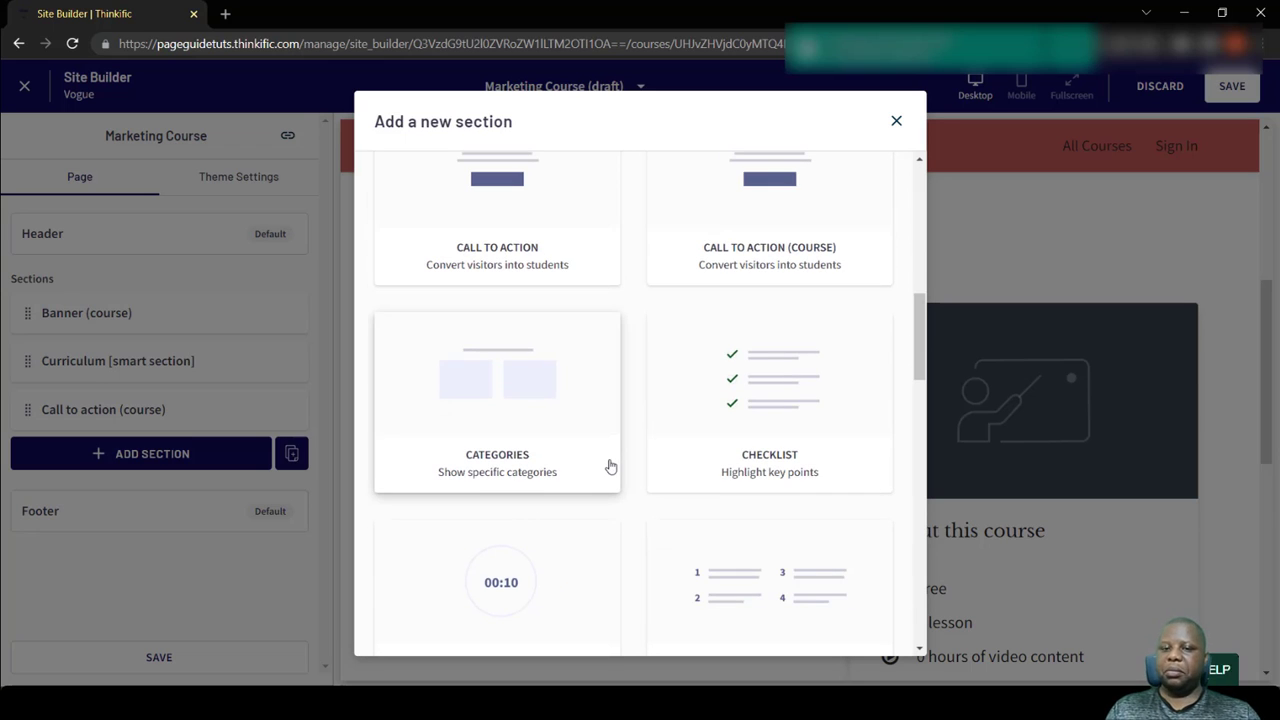
{"action": "scroll", "coordinate": [611, 468], "scroll_direction": "down", "scroll_amount": 5}
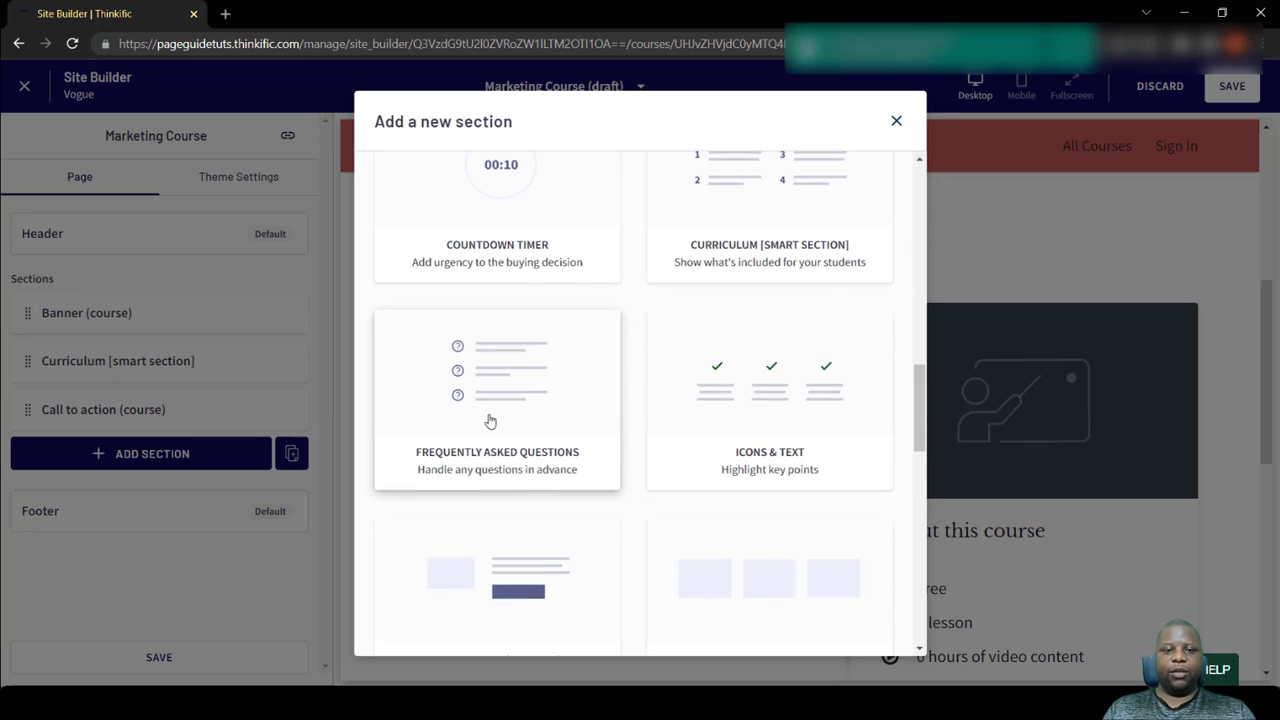
{"action": "scroll", "coordinate": [490, 421], "scroll_direction": "down", "scroll_amount": 2}
{"action": "scroll", "coordinate": [490, 421], "scroll_direction": "down", "scroll_amount": 4}
{"action": "scroll", "coordinate": [490, 421], "scroll_direction": "down", "scroll_amount": 5}
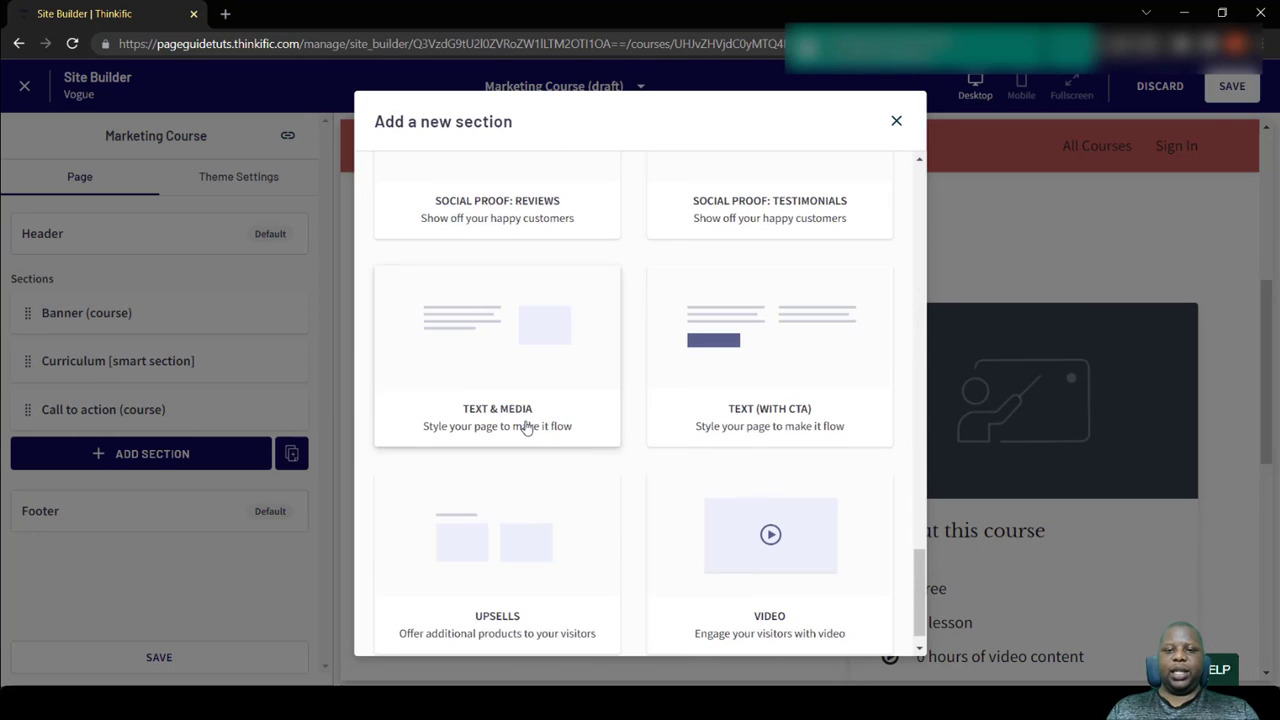
{"action": "left_click", "coordinate": [843, 514]}
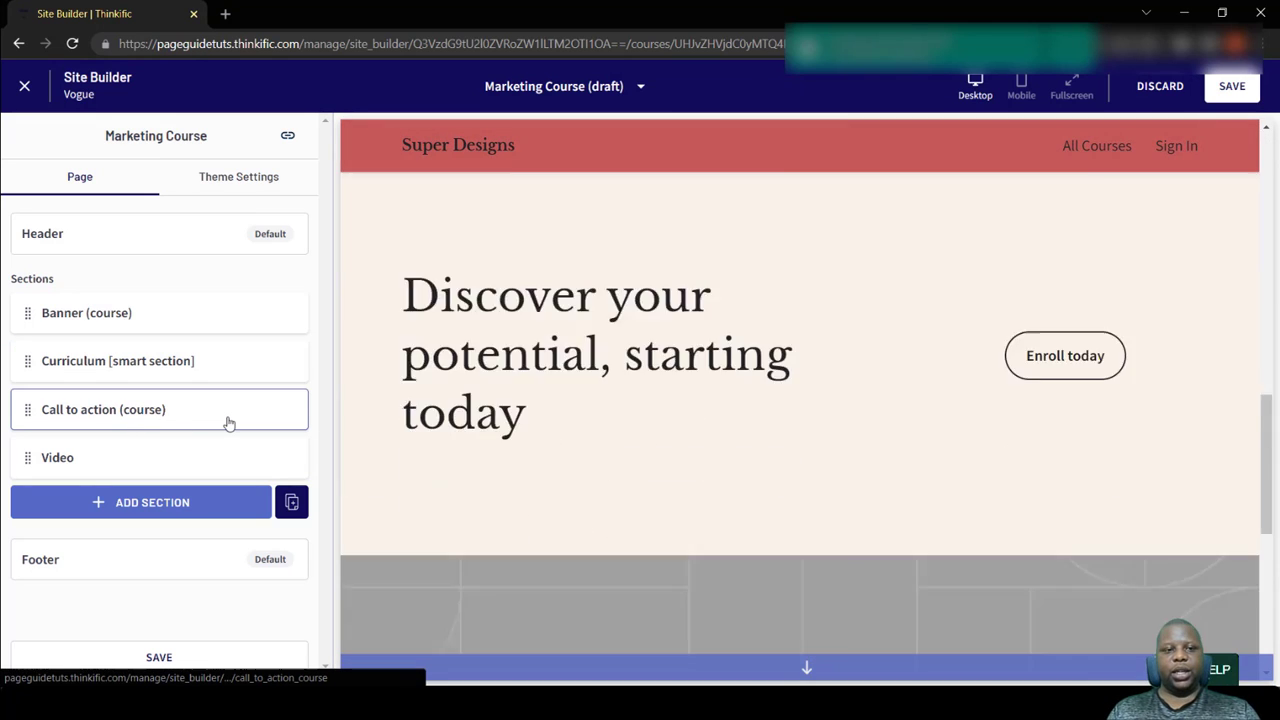
{"action": "scroll", "coordinate": [823, 354], "scroll_direction": "up", "scroll_amount": 4}
{"action": "scroll", "coordinate": [823, 354], "scroll_direction": "up", "scroll_amount": 1}
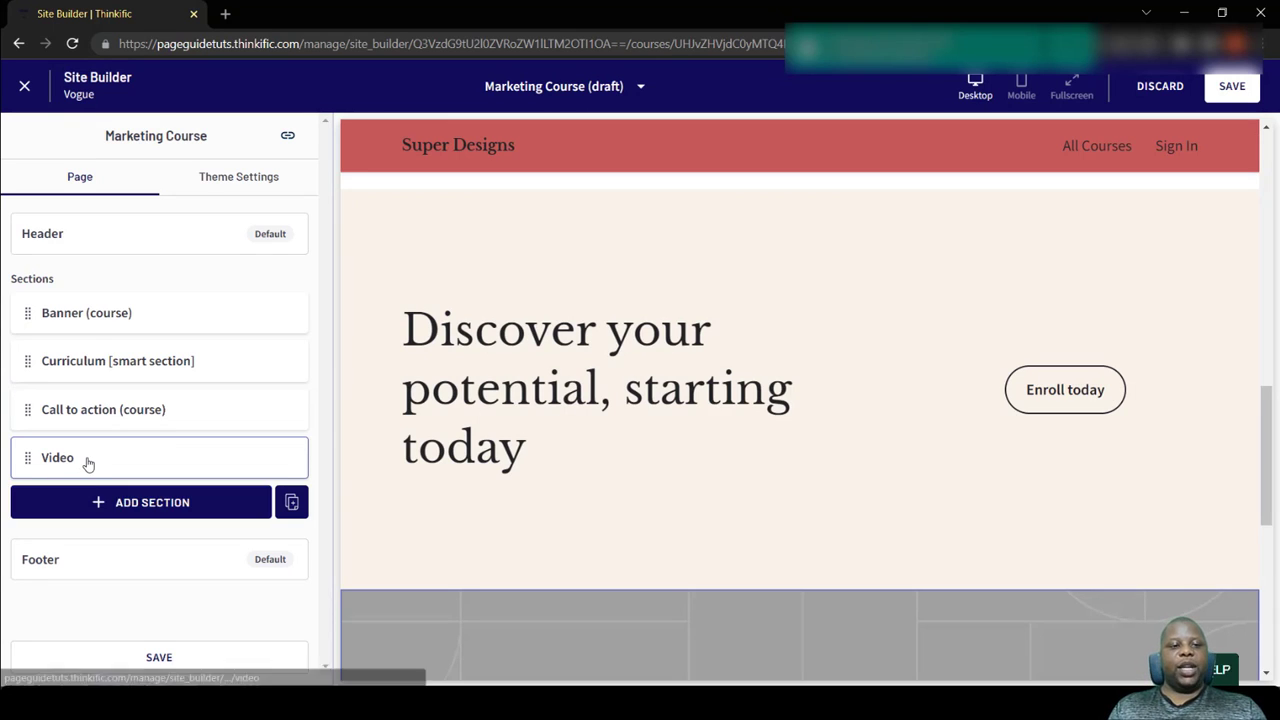
- Try YouTube as the Video section's source, switch back to a video from the library and leave the section's settings
{"action": "left_click", "coordinate": [86, 460]}
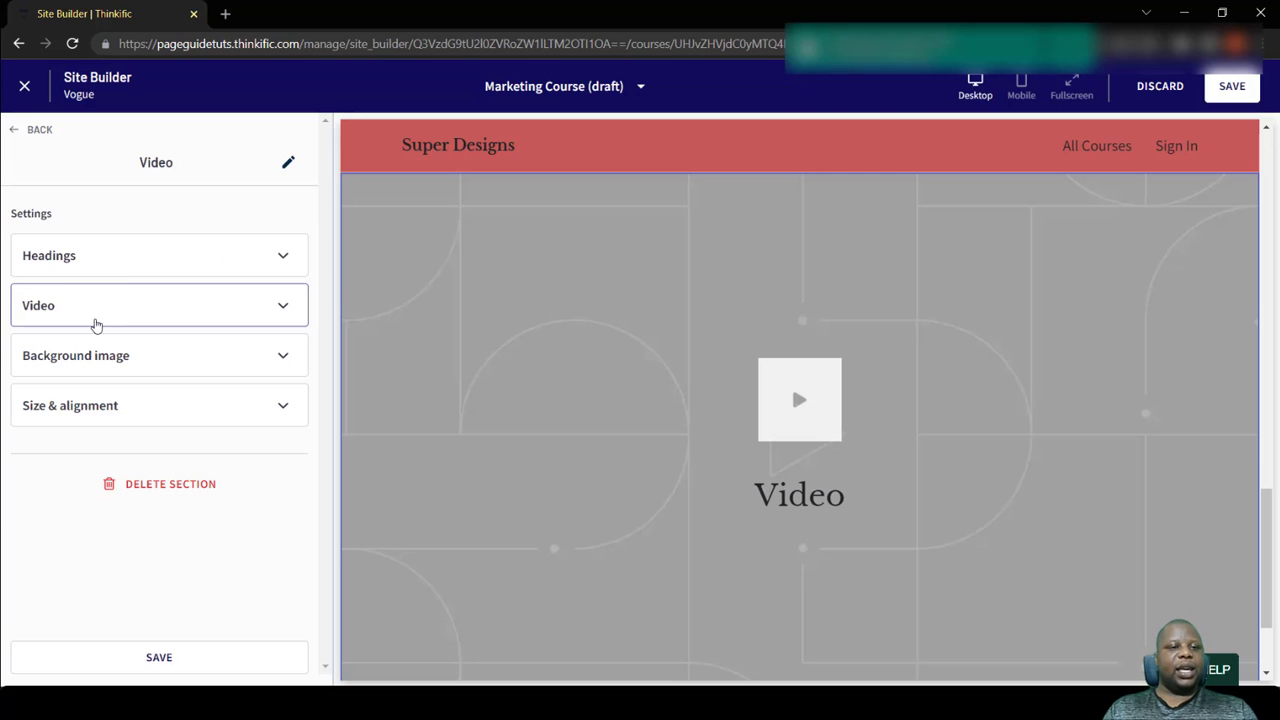
{"action": "left_click", "coordinate": [126, 311]}
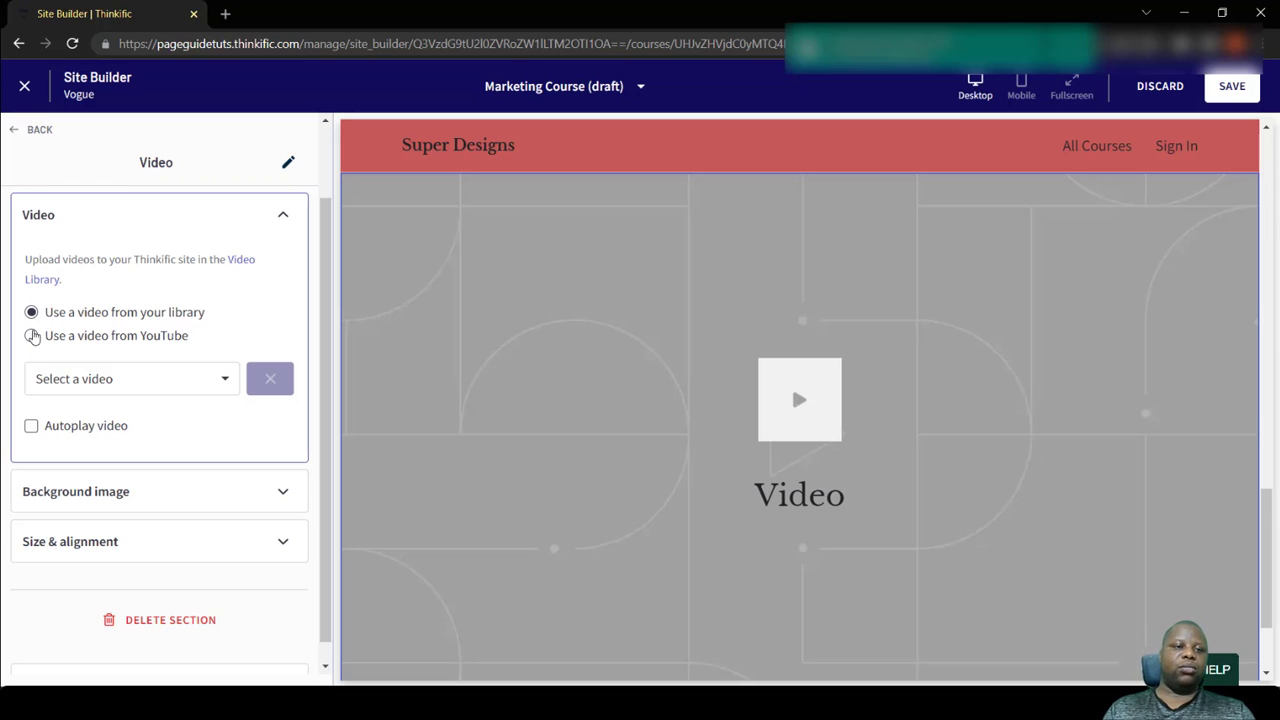
{"action": "left_click", "coordinate": [32, 336]}
{"action": "left_click", "coordinate": [33, 316]}
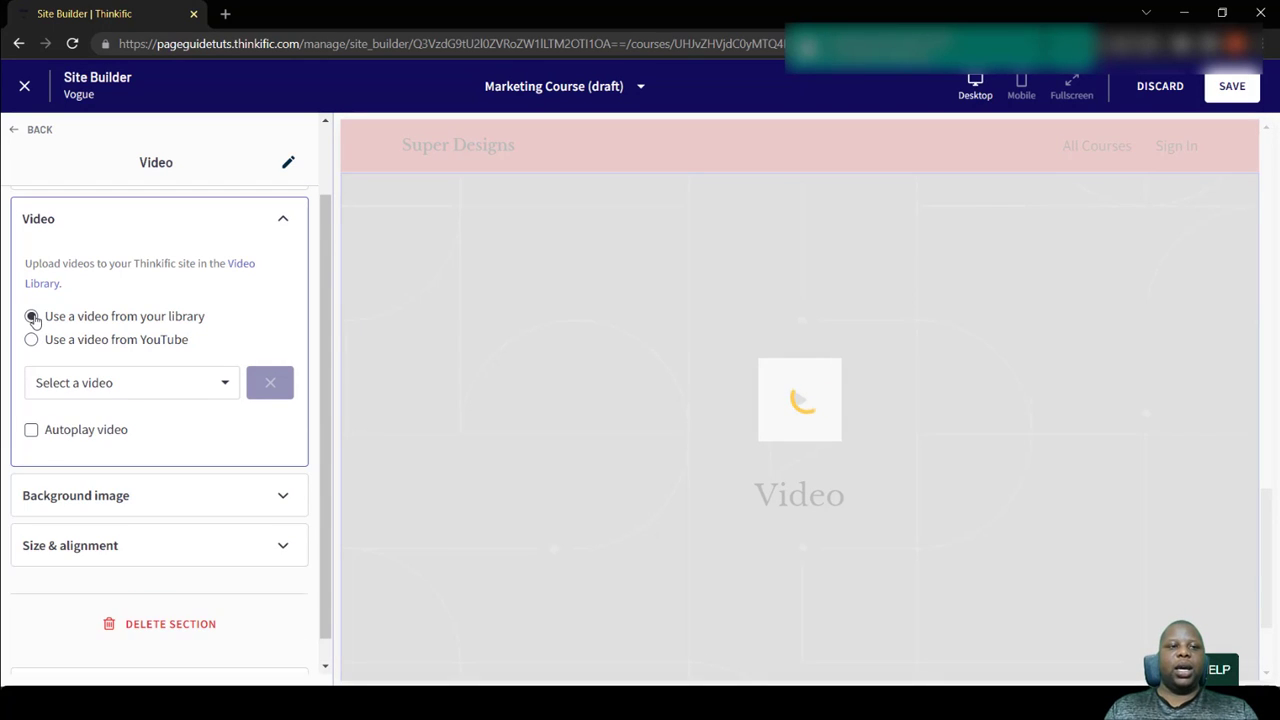
{"action": "scroll", "coordinate": [142, 453], "scroll_direction": "down", "scroll_amount": 1}
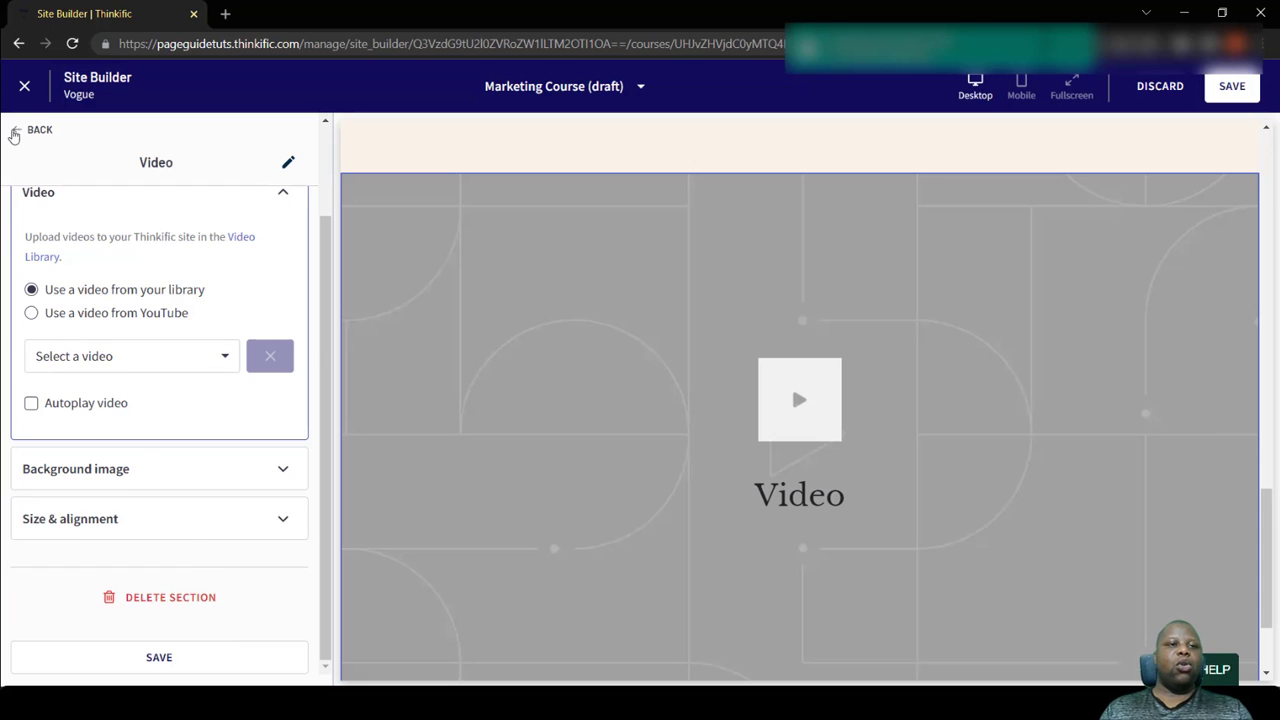
{"action": "left_click", "coordinate": [17, 135]}
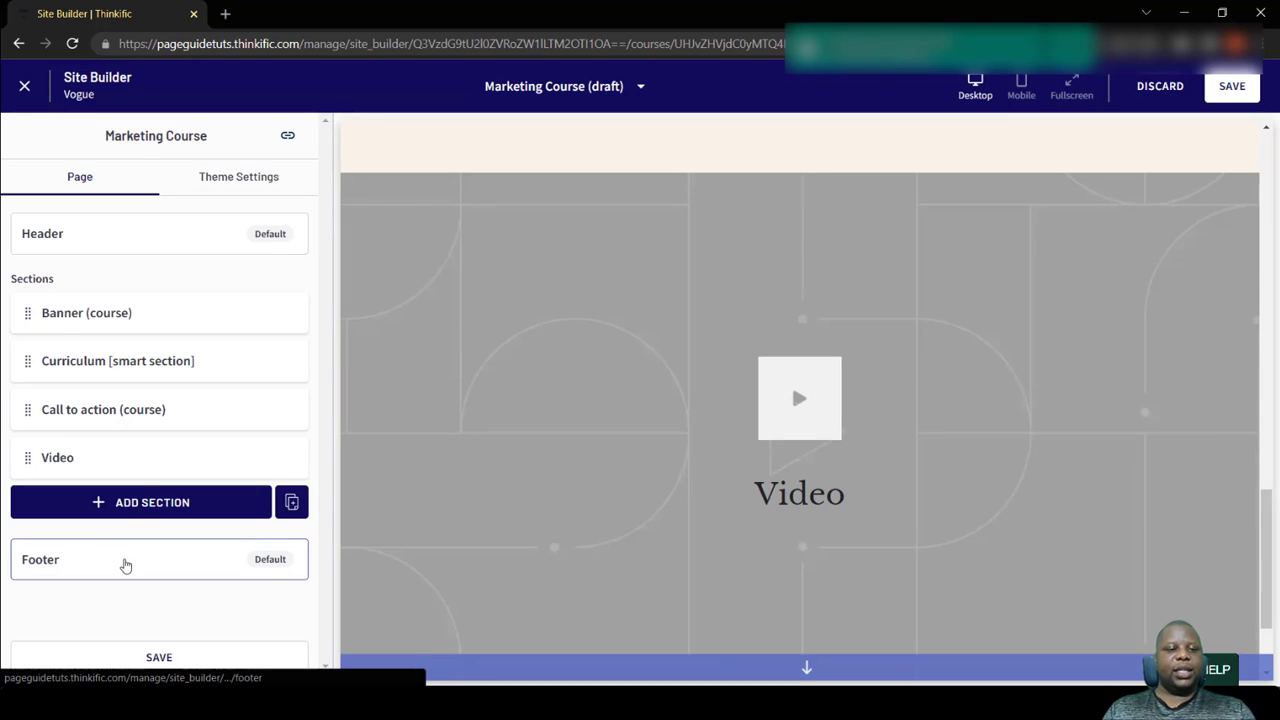
- Open the footer settings and review the text, URL and window options of the Home link block
{"action": "left_click", "coordinate": [123, 563]}
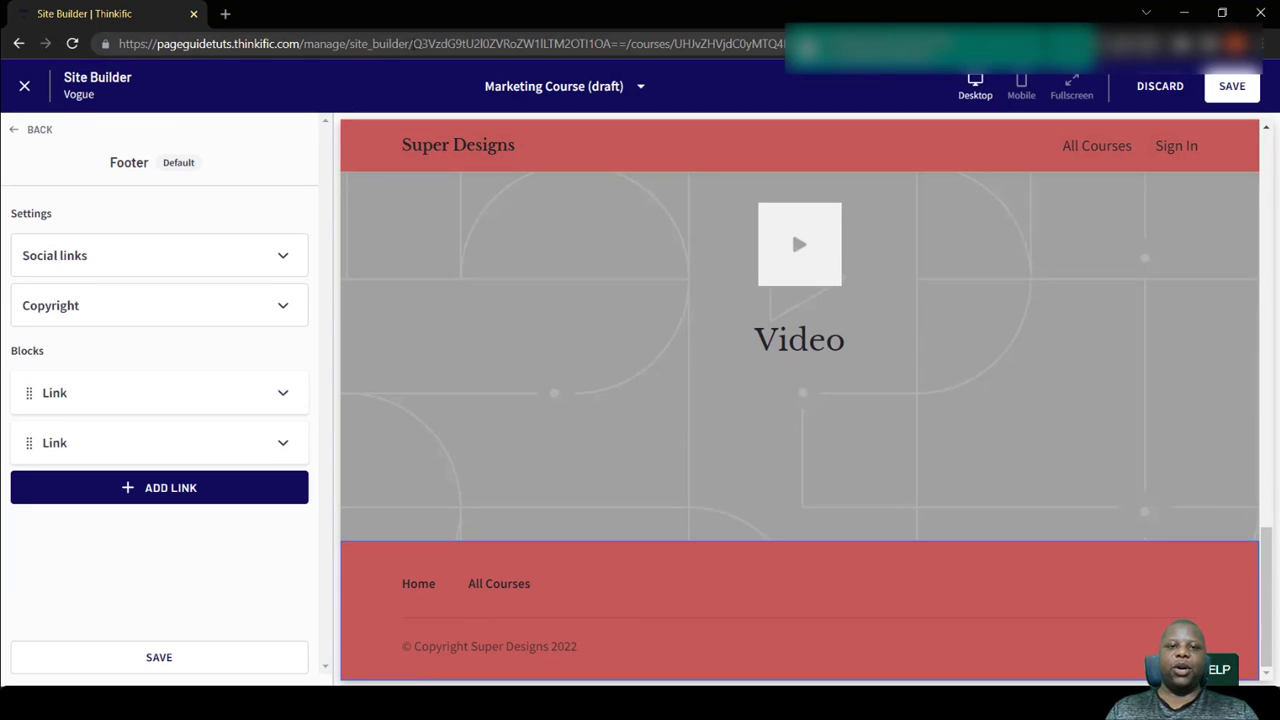
{"action": "mouse_move", "coordinate": [725, 158]}
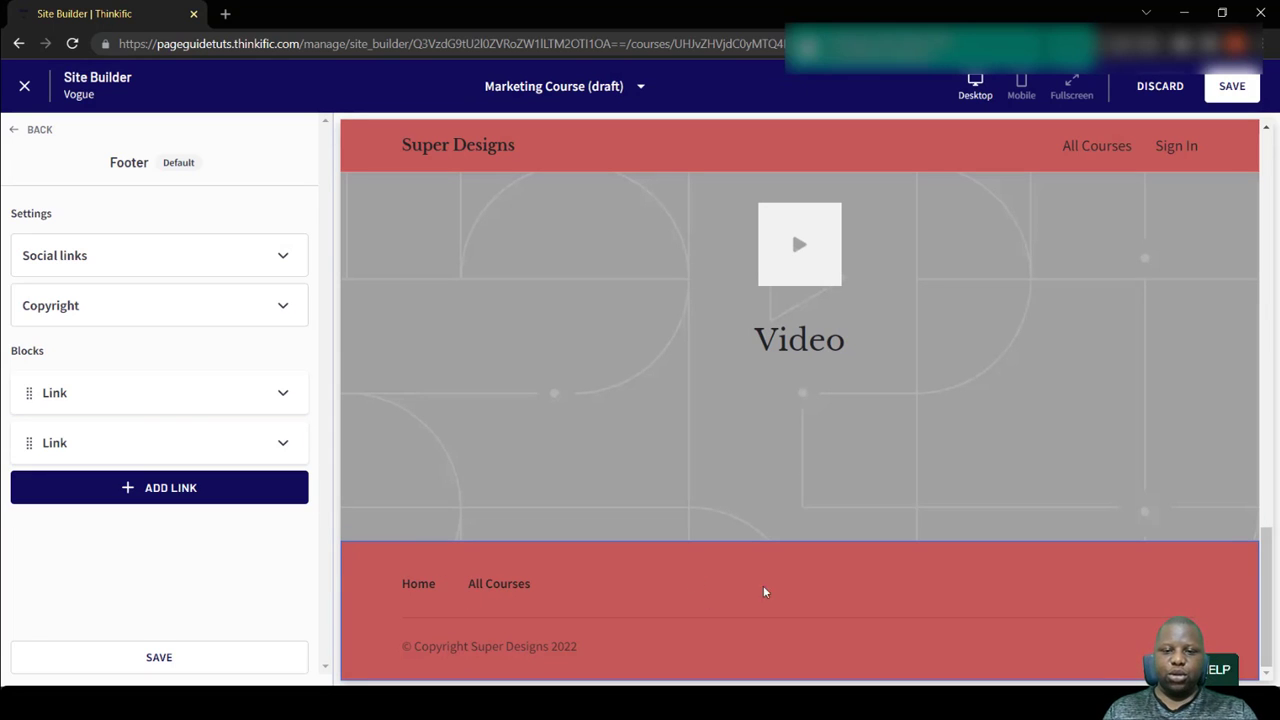
{"action": "left_click", "coordinate": [105, 411]}
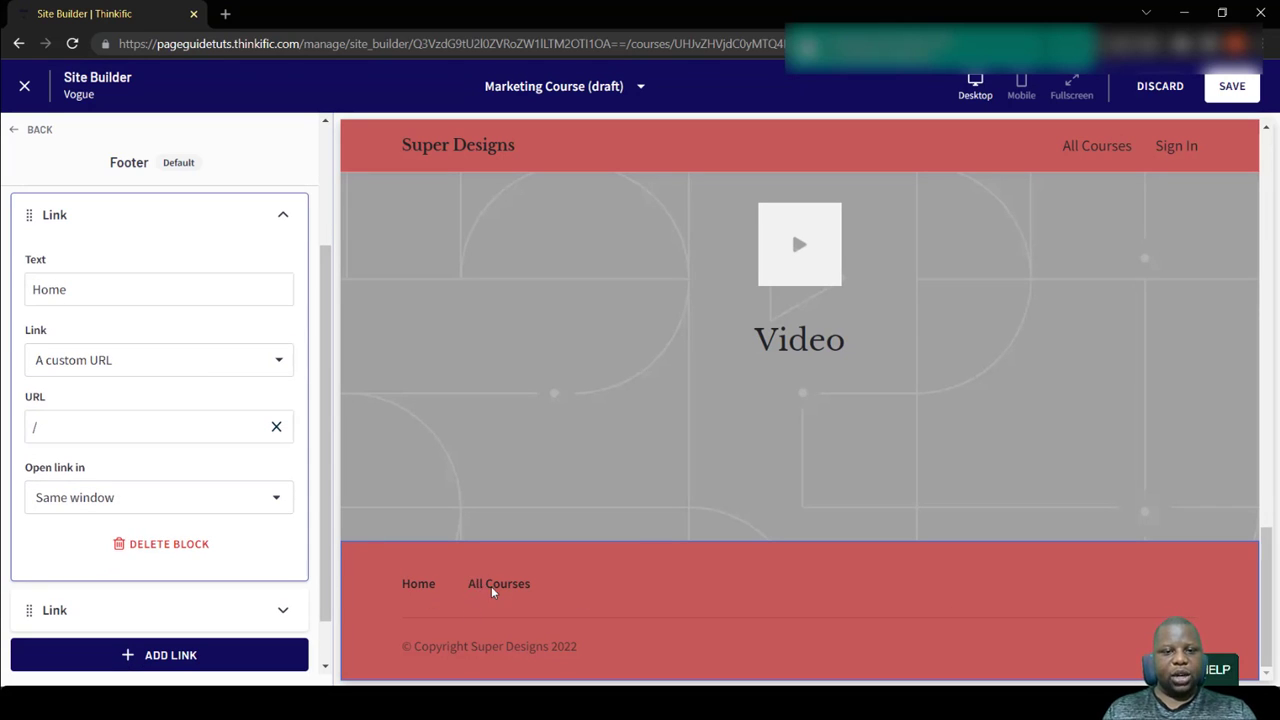
{"action": "scroll", "coordinate": [127, 345], "scroll_direction": "up", "scroll_amount": 2}
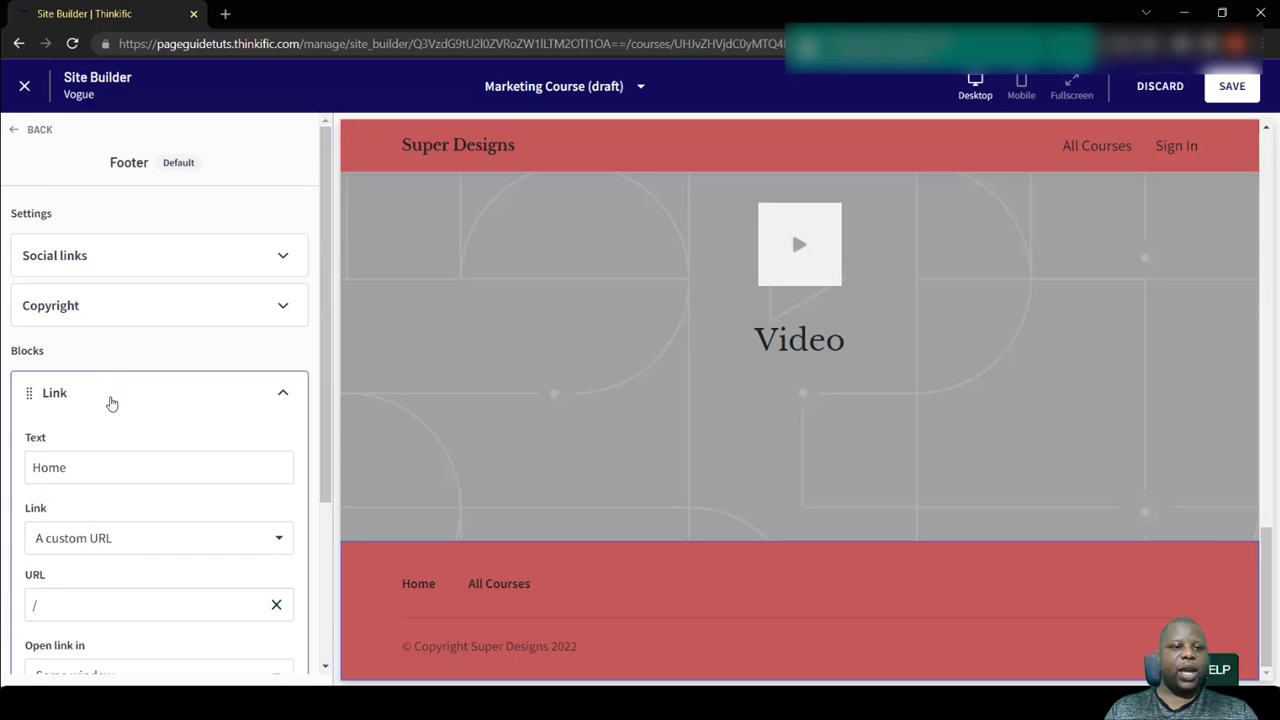
{"action": "left_click", "coordinate": [109, 400]}
- Review the footer's social link fields and the icon choices for the first social icon
{"action": "left_click", "coordinate": [137, 261]}
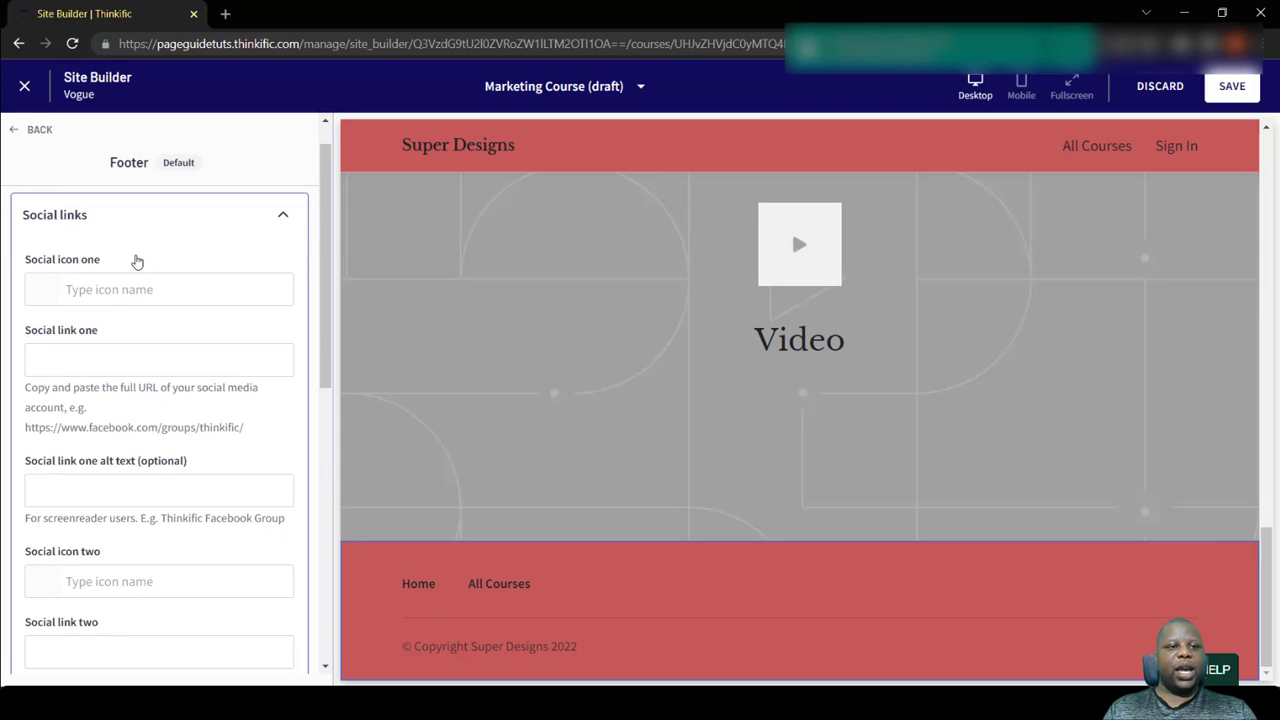
{"action": "left_click", "coordinate": [135, 289]}
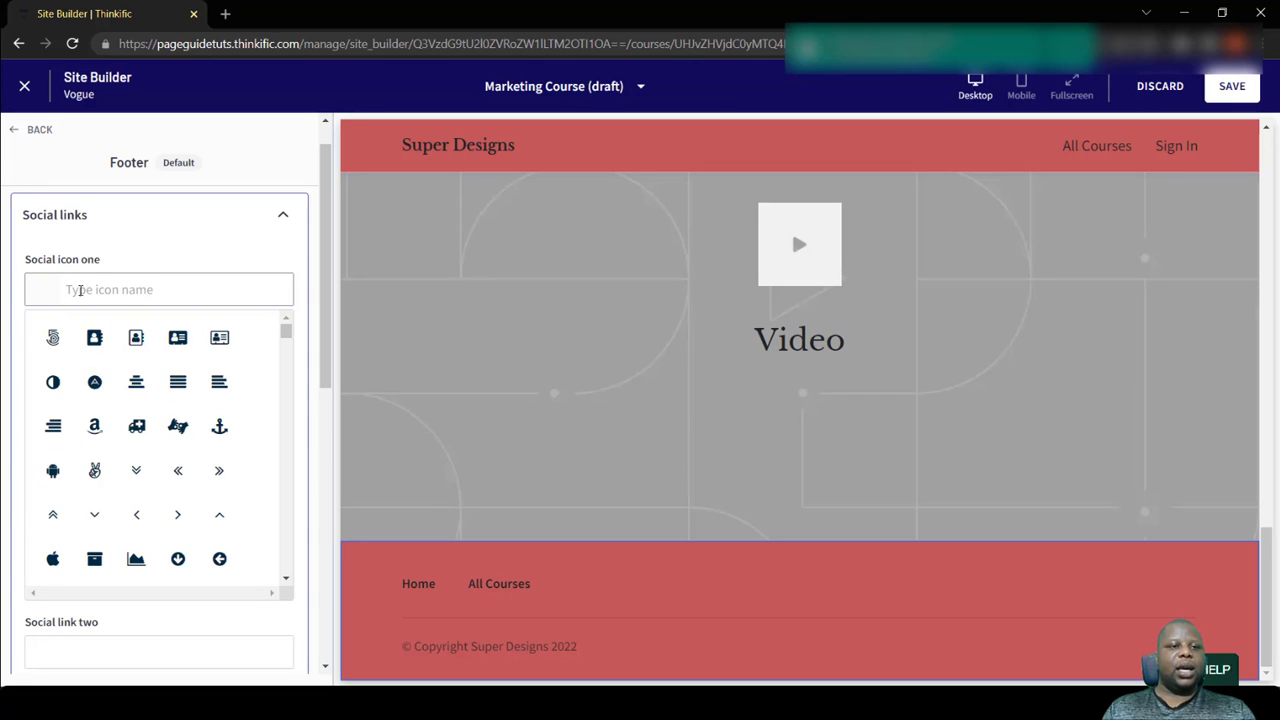
{"action": "left_click", "coordinate": [93, 232]}
{"action": "left_click", "coordinate": [108, 252]}
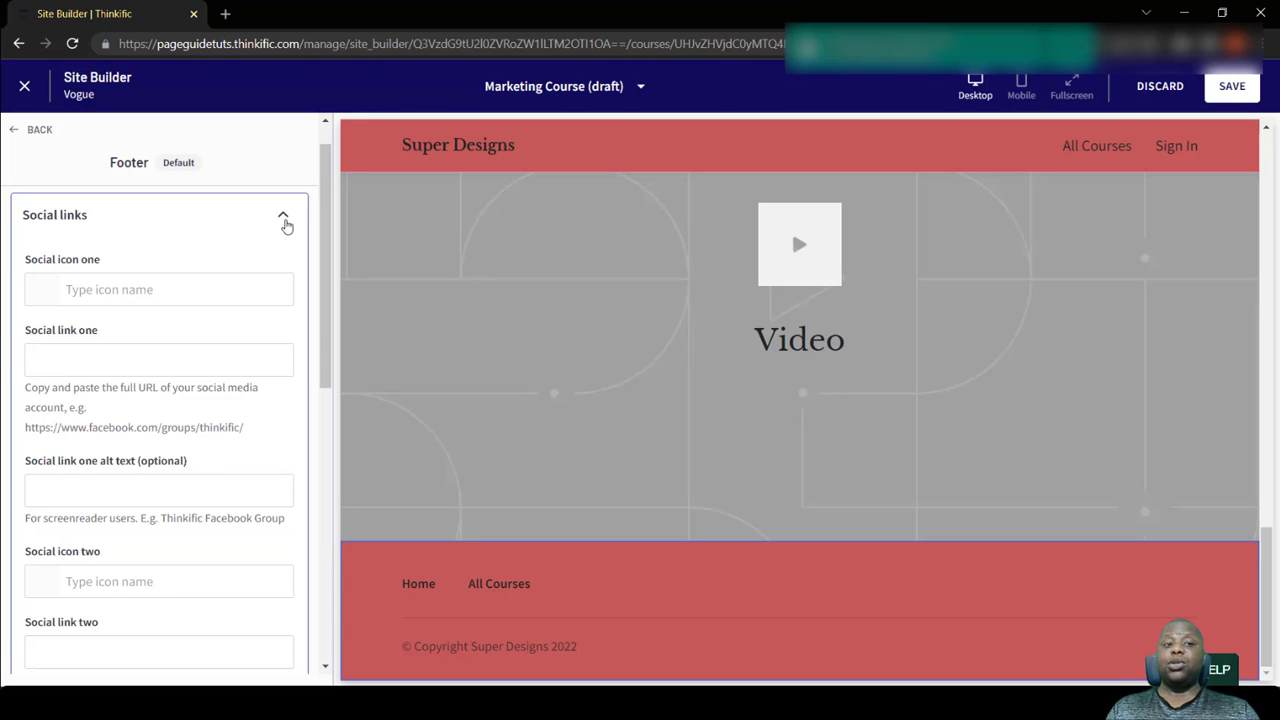
{"action": "left_click", "coordinate": [286, 224]}
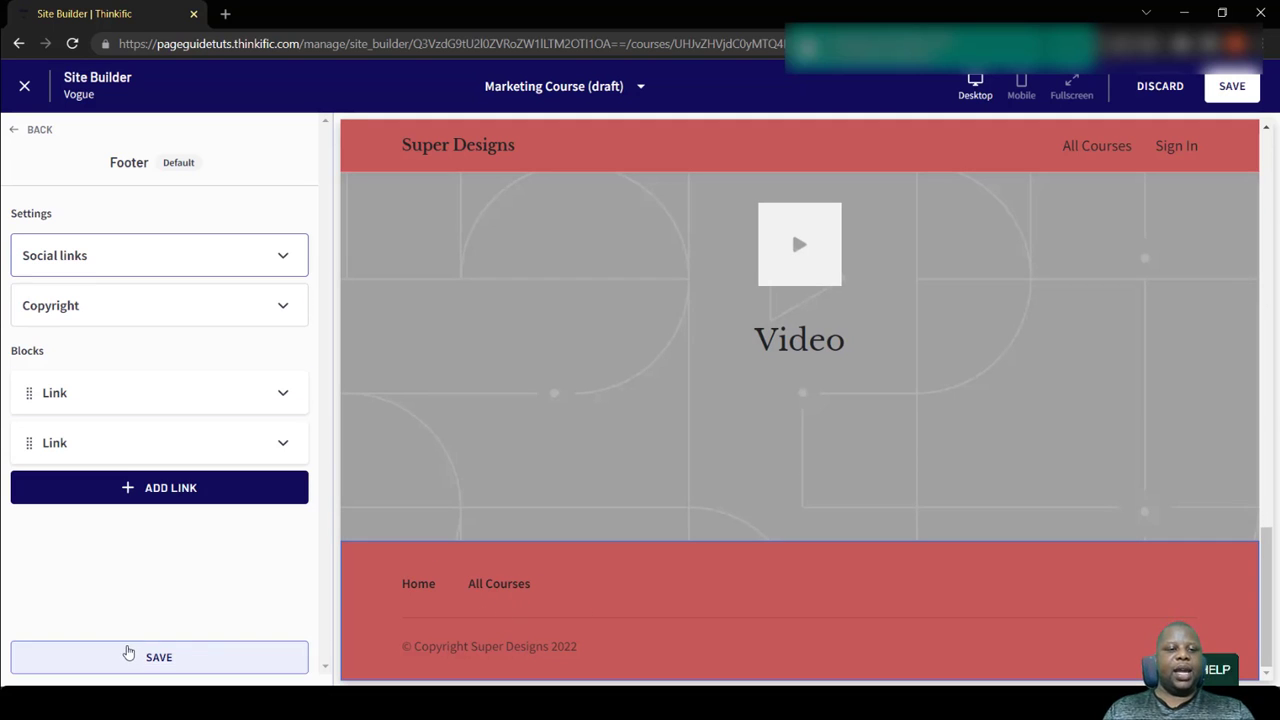
- Save the site changes and return from the footer settings to the page overview
{"action": "left_click", "coordinate": [125, 650]}
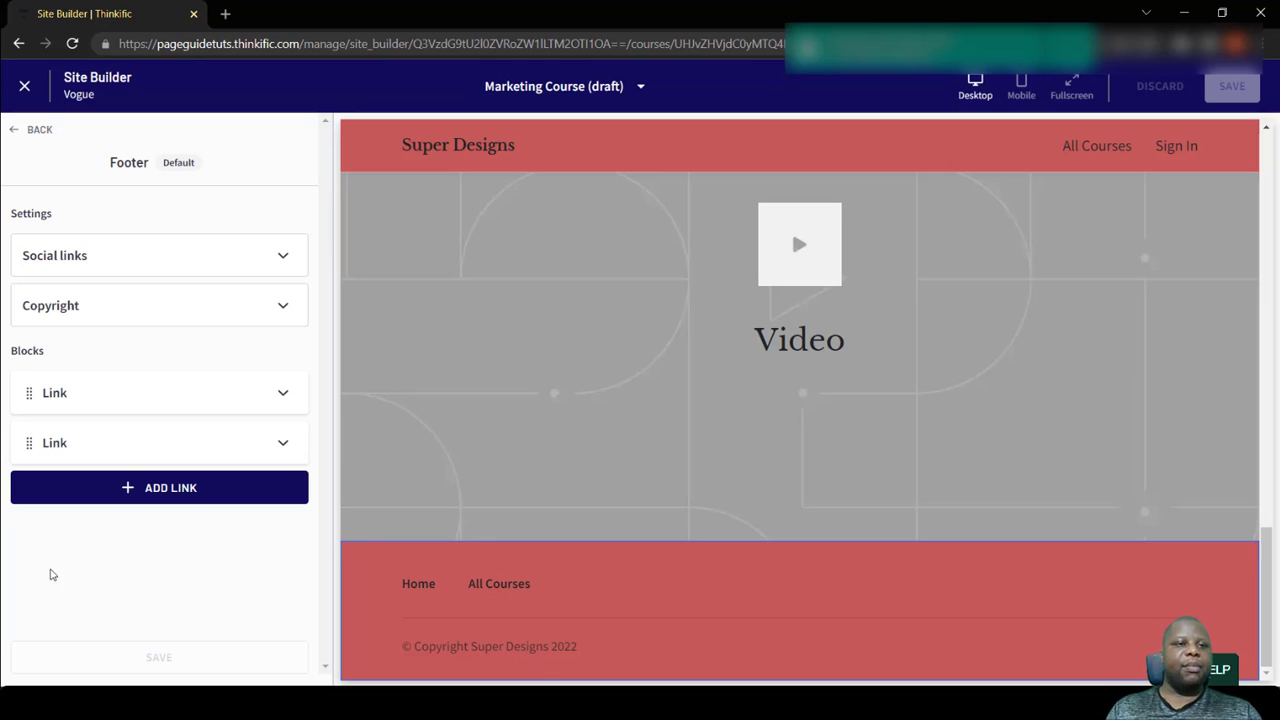
{"action": "left_click", "coordinate": [36, 131]}
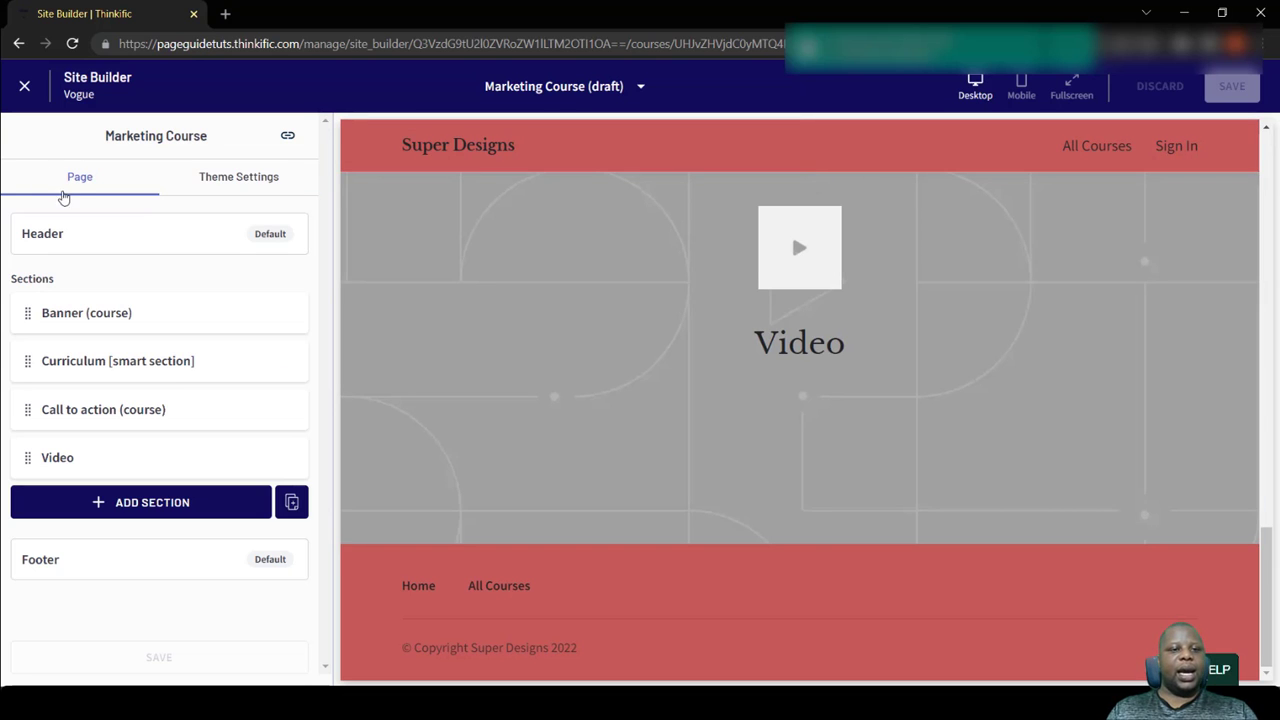
- Preview the Marketing Course page in mobile view, from the banner down to the Video section
{"action": "scroll", "coordinate": [716, 438], "scroll_direction": "up", "scroll_amount": 5}
{"action": "scroll", "coordinate": [716, 445], "scroll_direction": "up", "scroll_amount": 5}
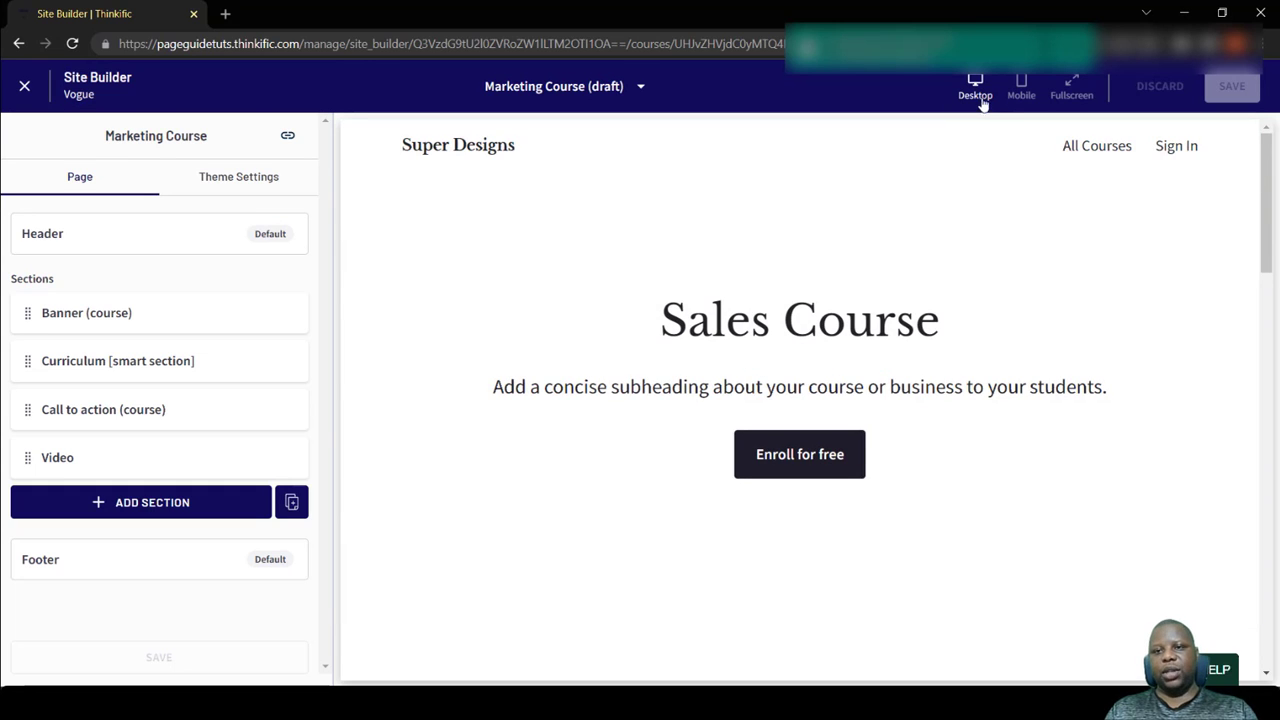
{"action": "left_click", "coordinate": [1021, 92]}
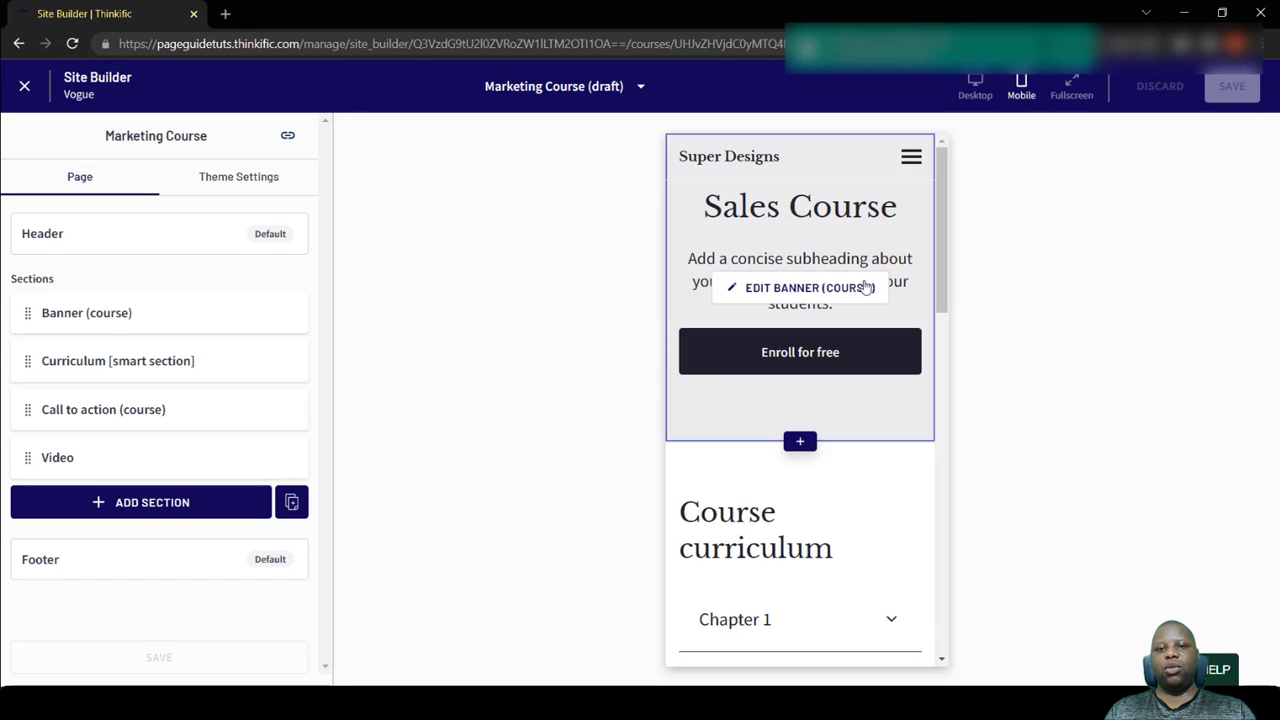
{"action": "scroll", "coordinate": [822, 381], "scroll_direction": "down", "scroll_amount": 8}
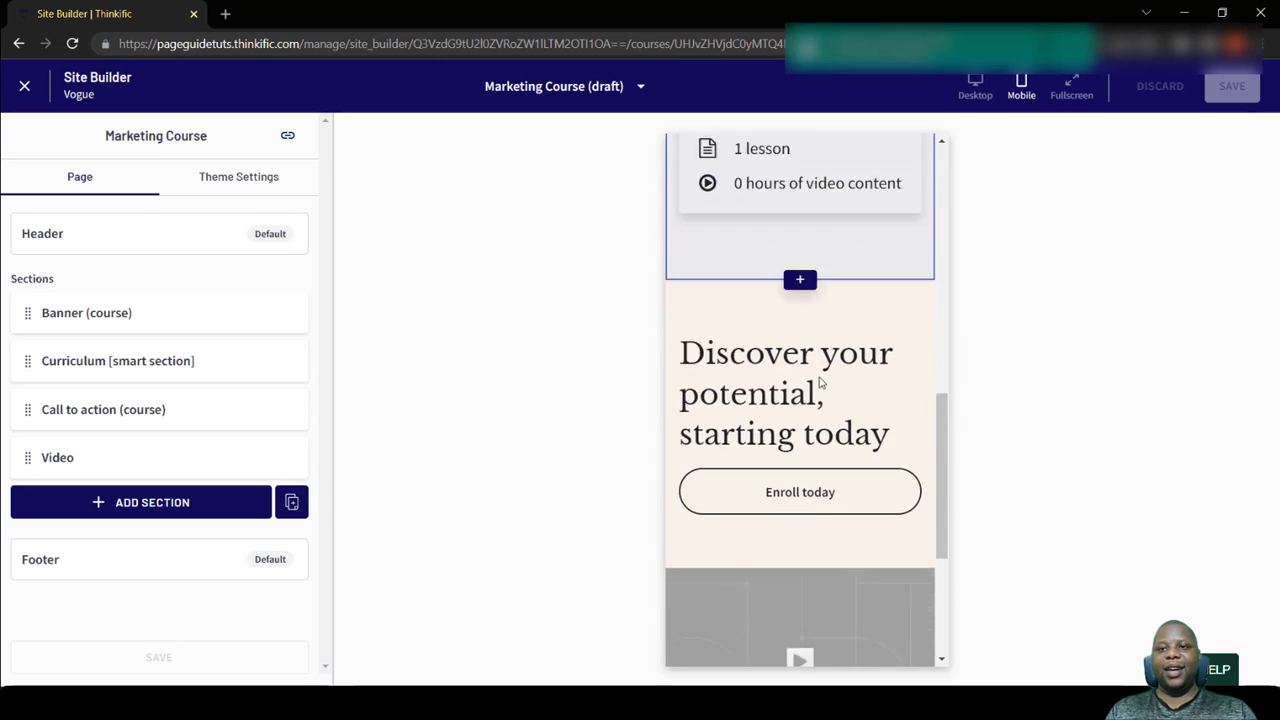
{"action": "scroll", "coordinate": [820, 381], "scroll_direction": "down", "scroll_amount": 1}
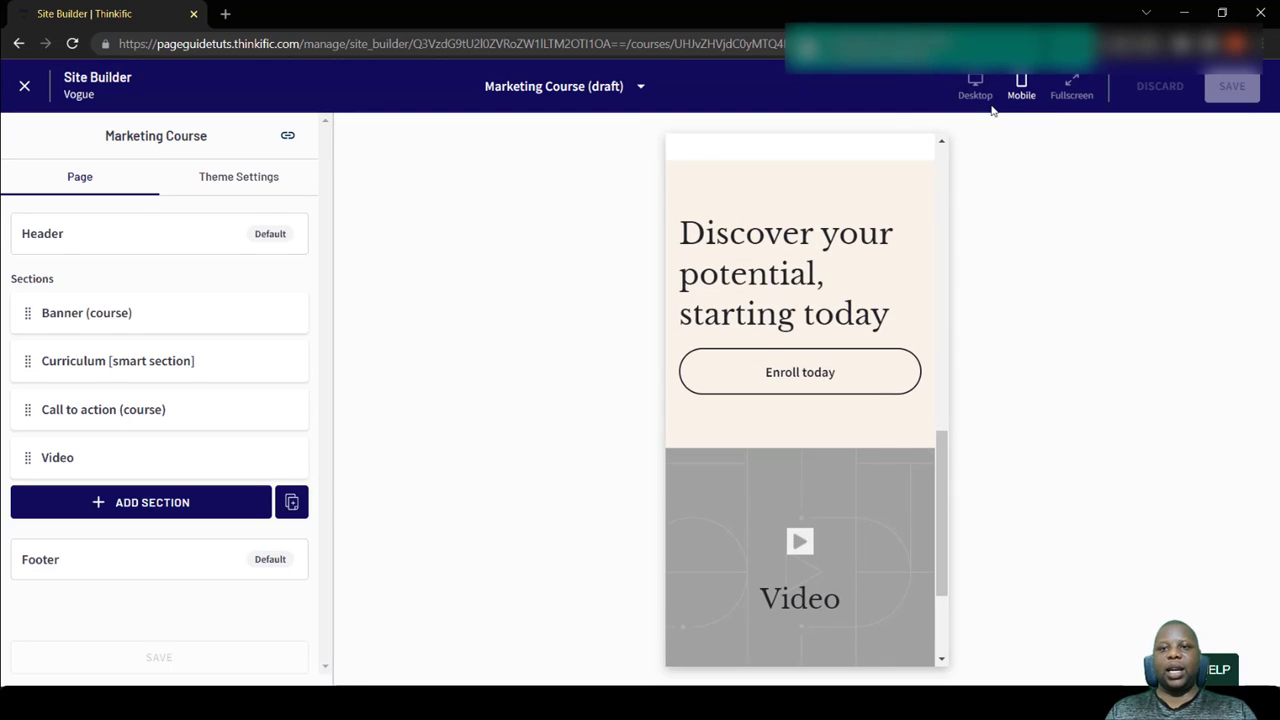
- Switch the preview back to desktop view and exit the site builder
{"action": "left_click", "coordinate": [978, 98]}
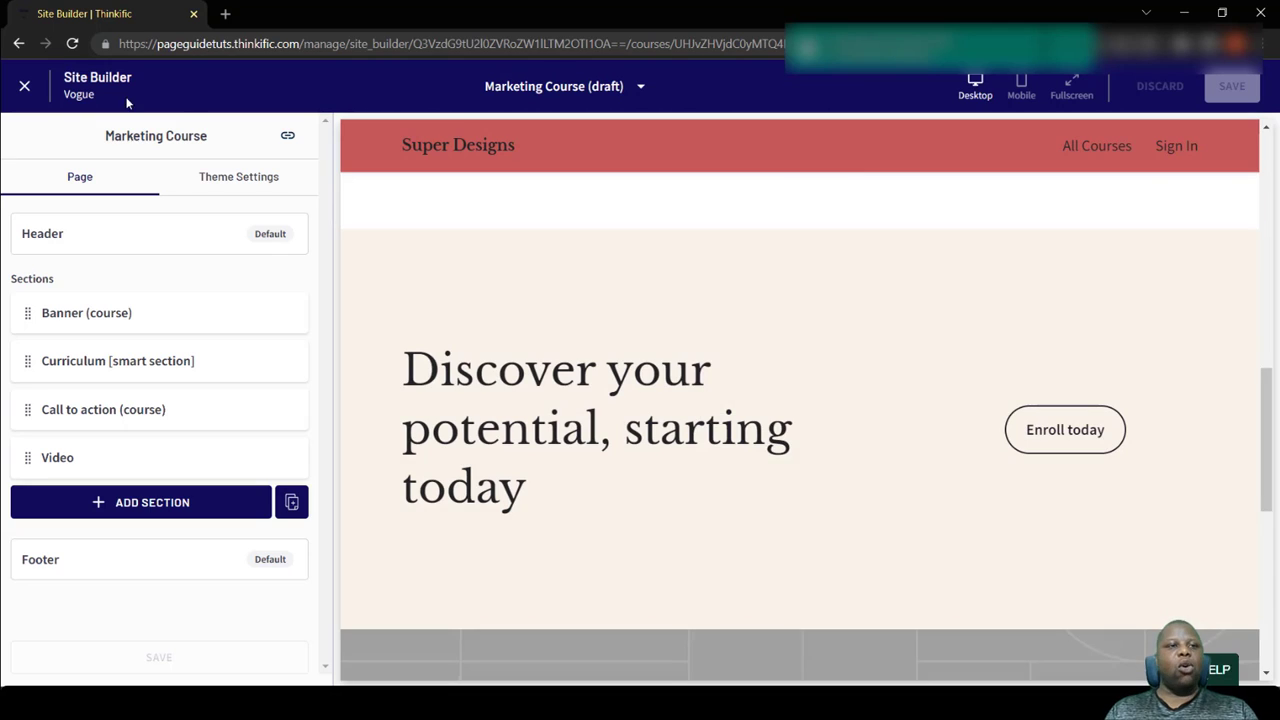
{"action": "left_click", "coordinate": [33, 88]}
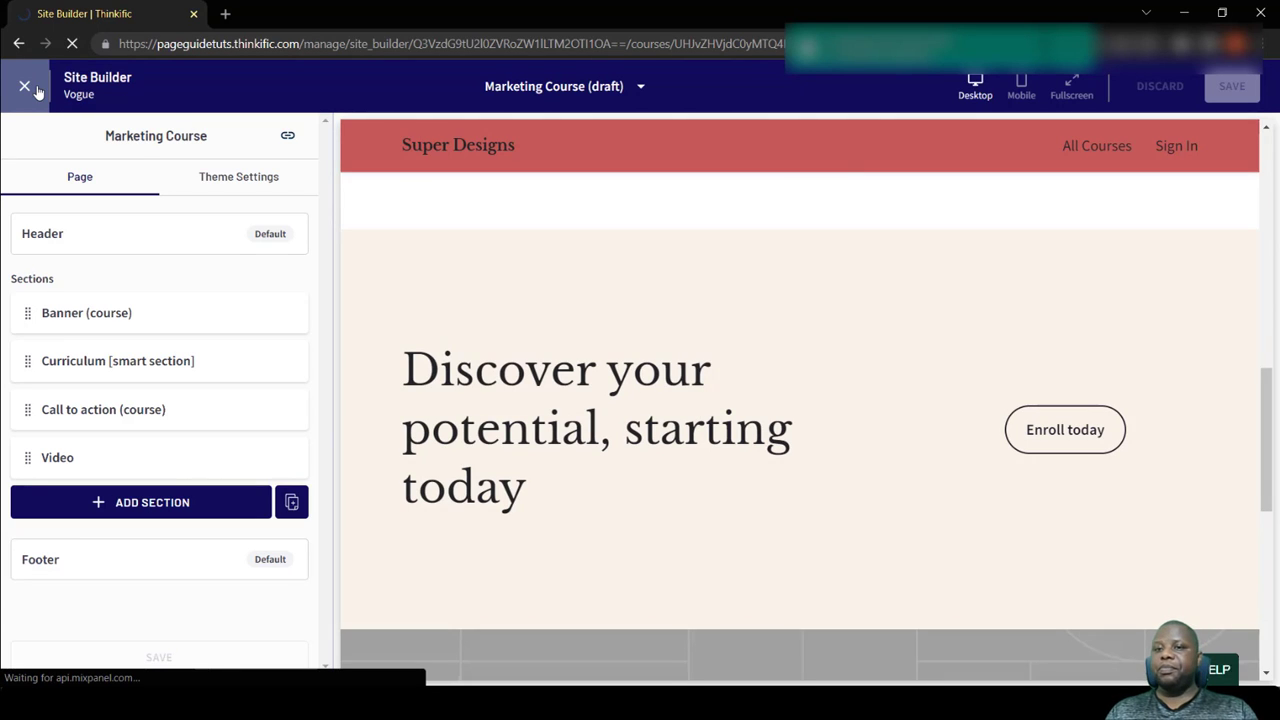